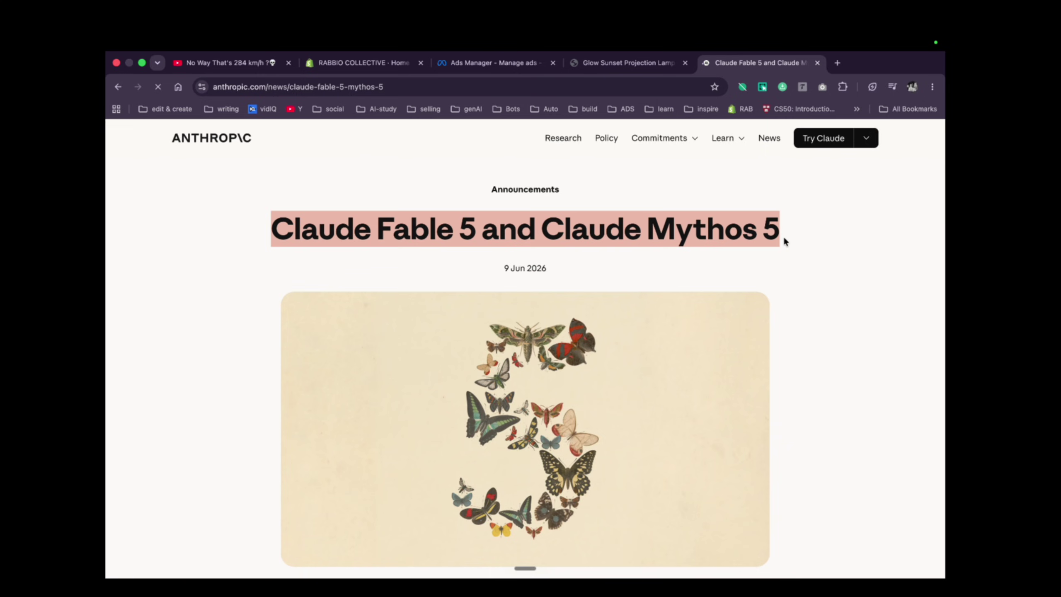
- Examine the release date and opening sentence of the Claude Fable 5 and Claude Mythos 5 announcement, highlighting each passage
{"action": "left_click_drag", "start_coordinate": [547, 268], "coordinate": [485, 263]}
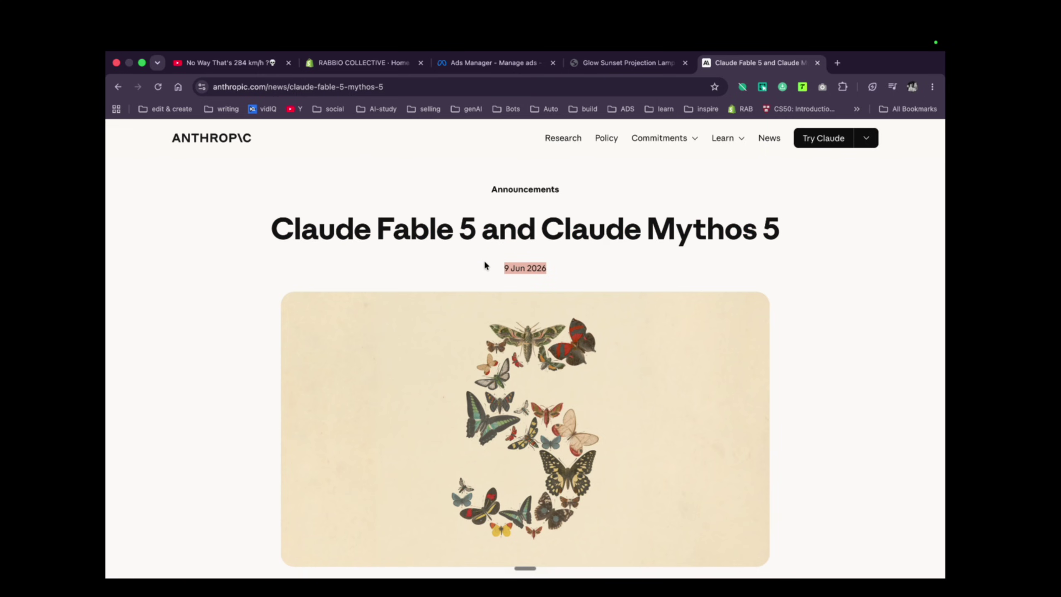
{"action": "scroll", "coordinate": [484, 266], "scroll_direction": "down", "scroll_amount": 10}
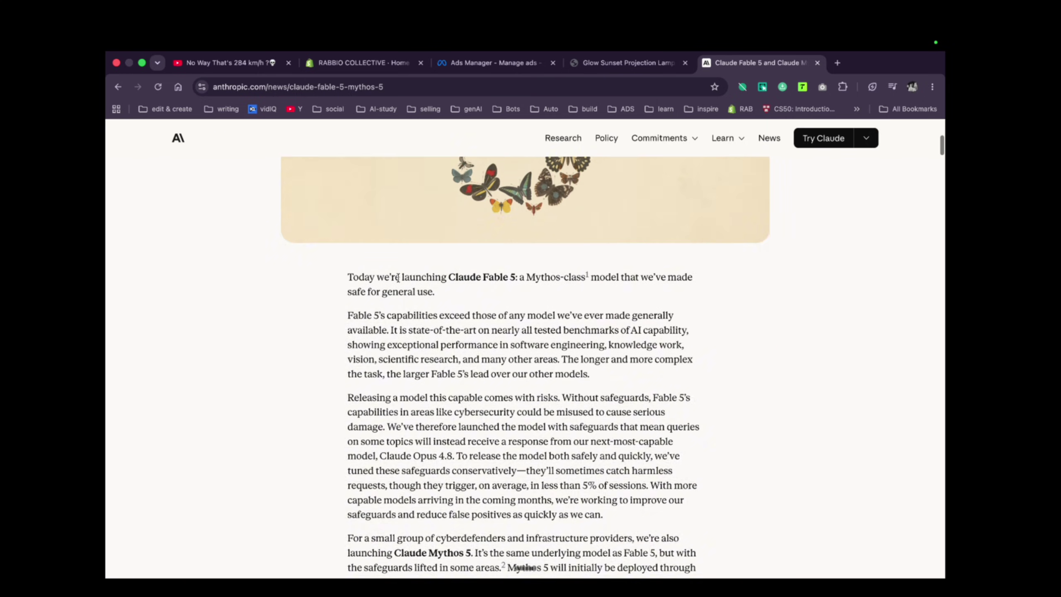
{"action": "left_click_drag", "start_coordinate": [338, 276], "coordinate": [496, 285]}
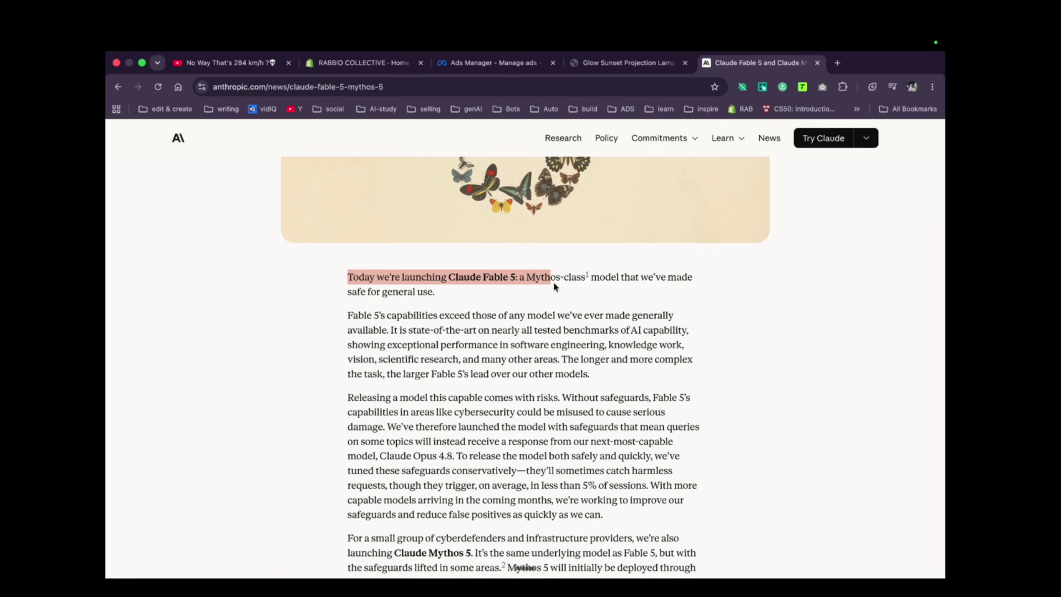
{"action": "left_click_drag", "start_coordinate": [598, 281], "coordinate": [605, 299]}
{"action": "scroll", "coordinate": [605, 300], "scroll_direction": "down", "scroll_amount": 2}
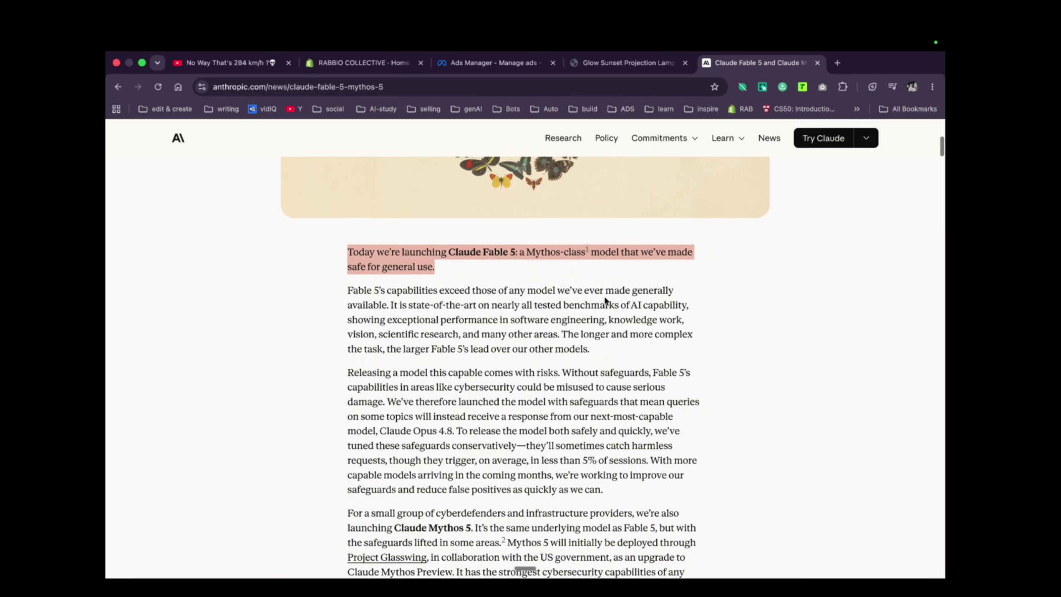
{"action": "left_click", "coordinate": [345, 256]}
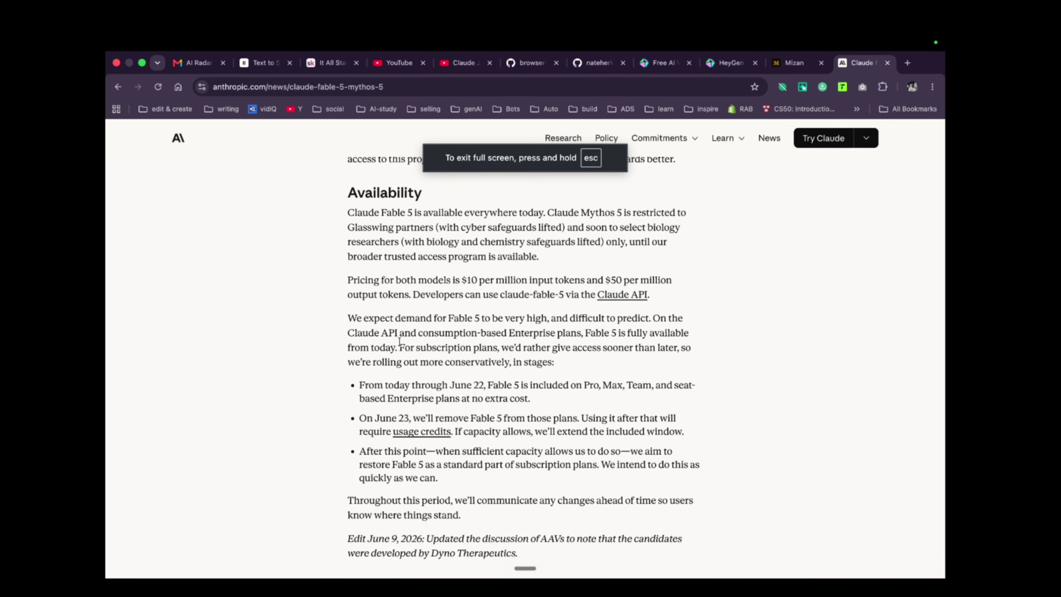
- Review the Availability section's subscription plan dates and token pricing, highlighting each passage, and check the opening of the recording script
{"action": "left_click_drag", "start_coordinate": [360, 384], "coordinate": [699, 401]}
{"action": "left_click", "coordinate": [360, 417]}
{"action": "left_click_drag", "start_coordinate": [360, 417], "coordinate": [678, 431]}
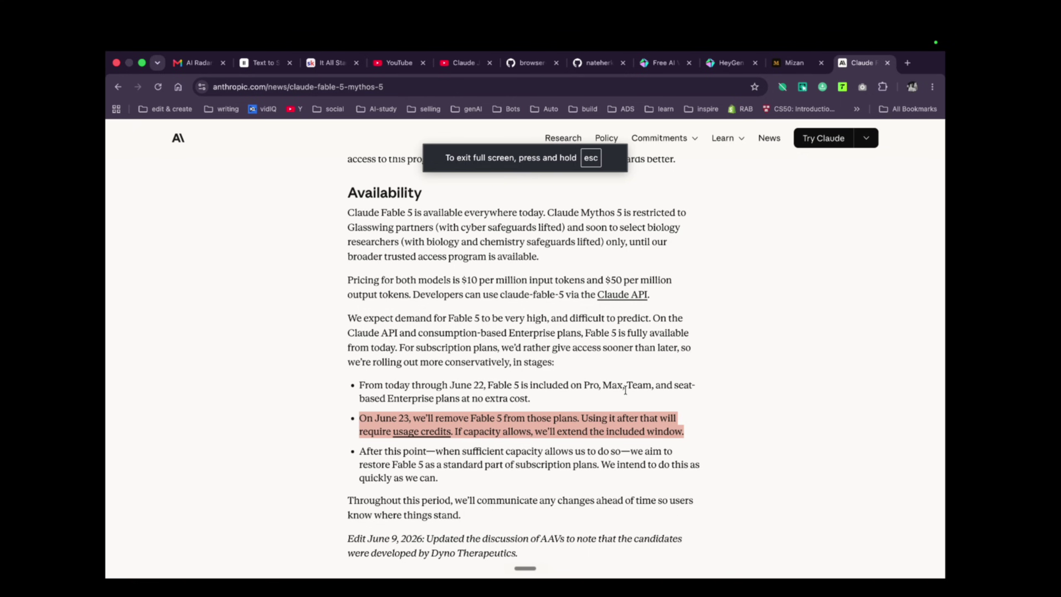
{"action": "left_click", "coordinate": [656, 412]}
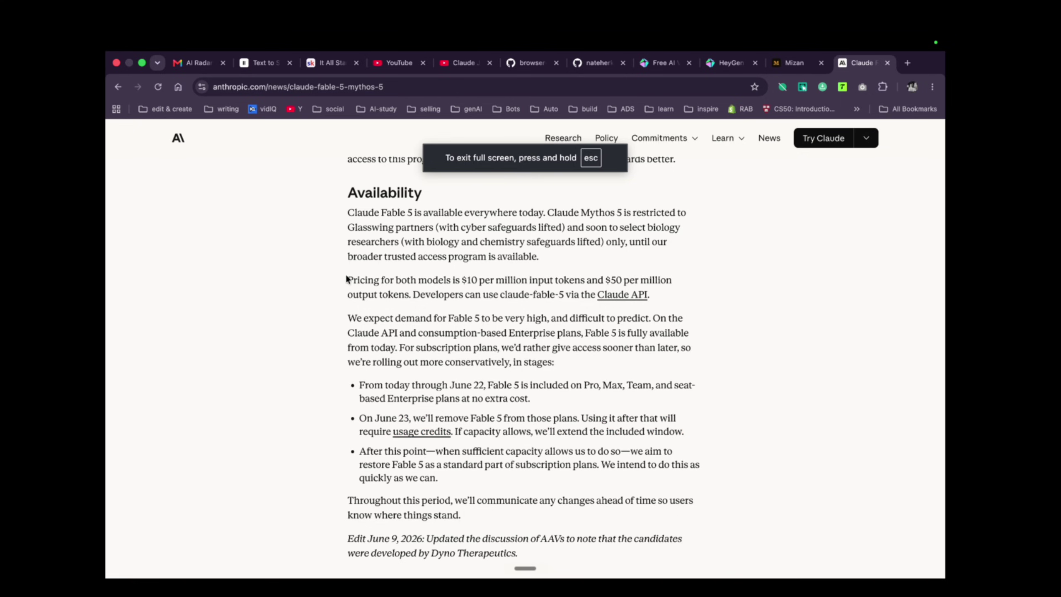
{"action": "left_click_drag", "start_coordinate": [347, 280], "coordinate": [673, 279]}
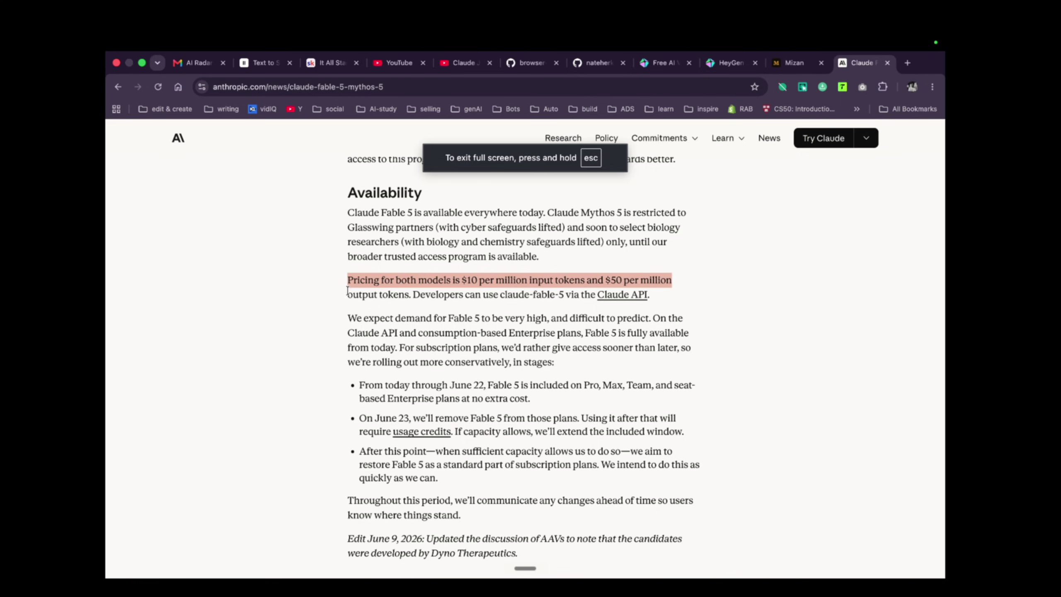
{"action": "left_click_drag", "start_coordinate": [348, 293], "coordinate": [439, 308]}
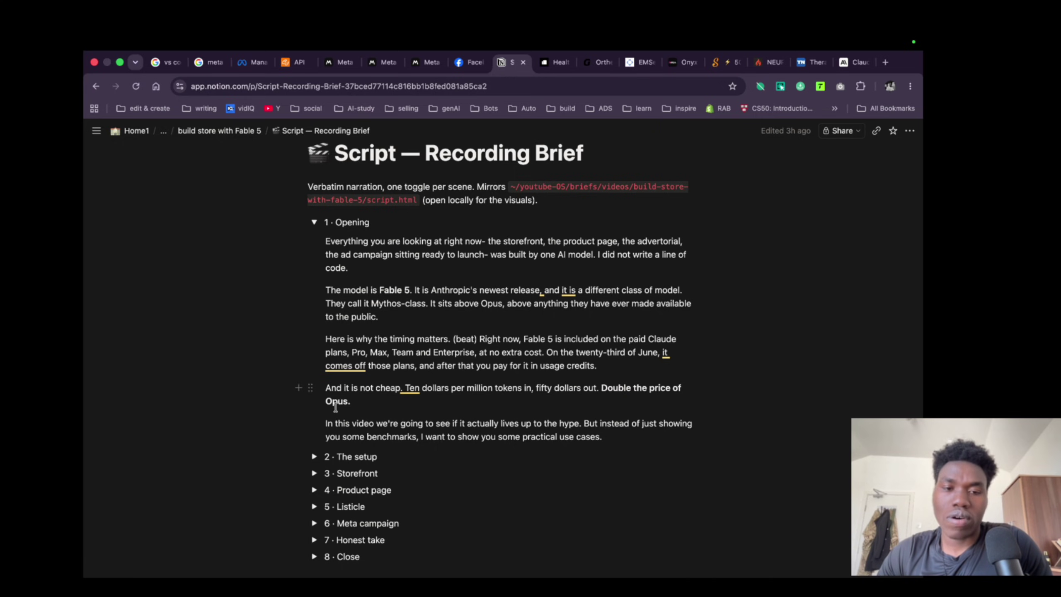
{"action": "scroll", "coordinate": [660, 269], "scroll_direction": "up", "scroll_amount": 2}
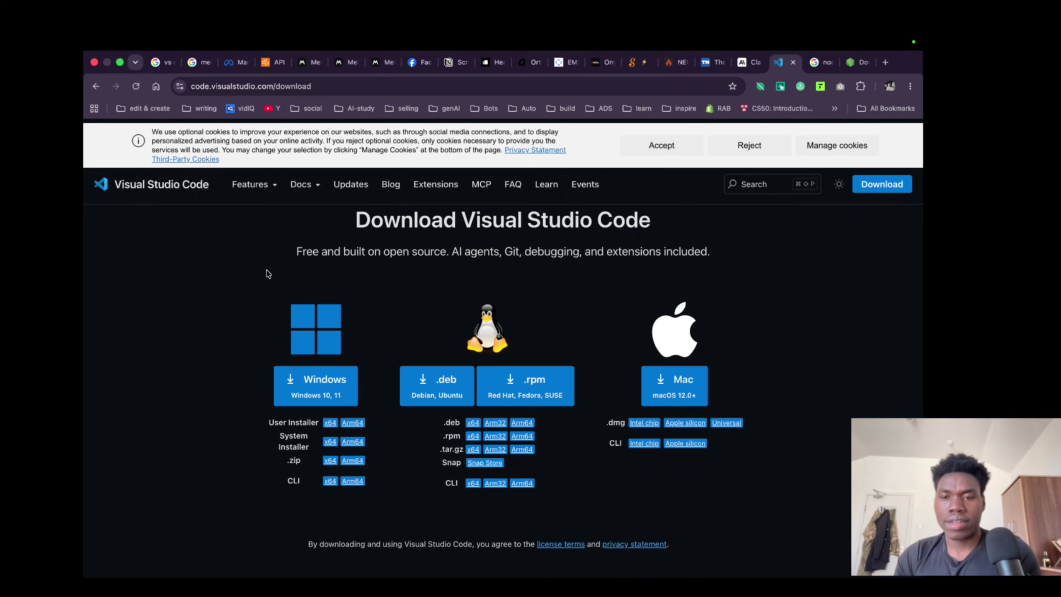
- View the Node.js downloads page, highlighting its heading and the site address
{"action": "left_click", "coordinate": [850, 64]}
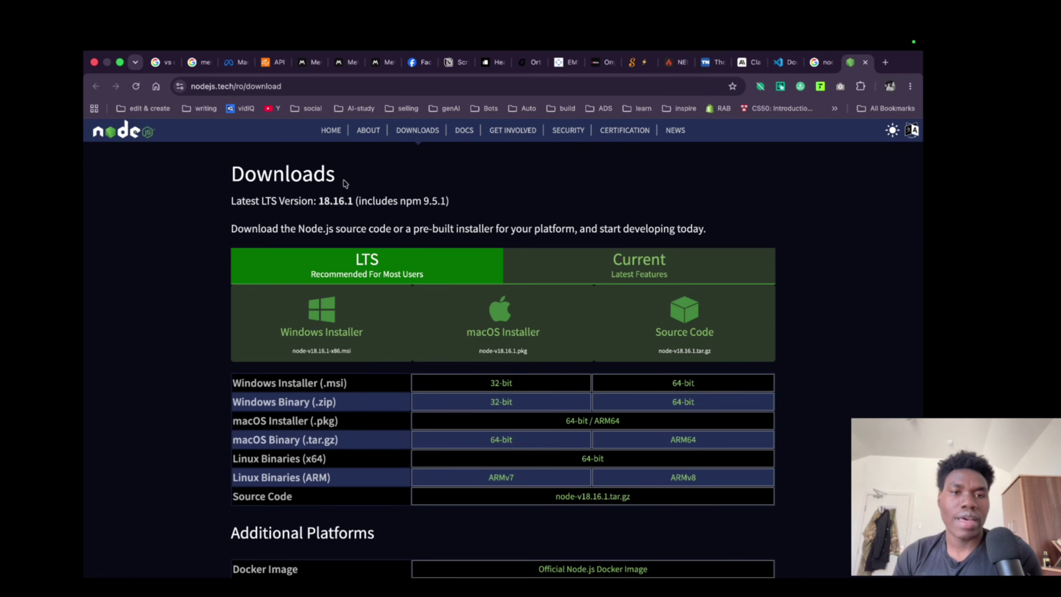
{"action": "left_click_drag", "start_coordinate": [336, 178], "coordinate": [247, 176]}
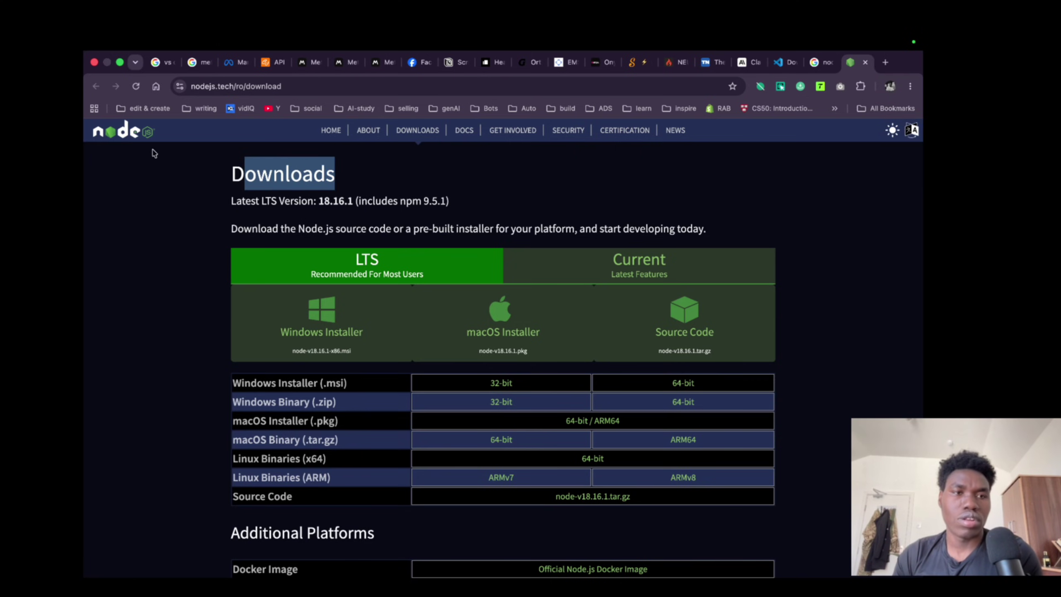
{"action": "left_click", "coordinate": [320, 87]}
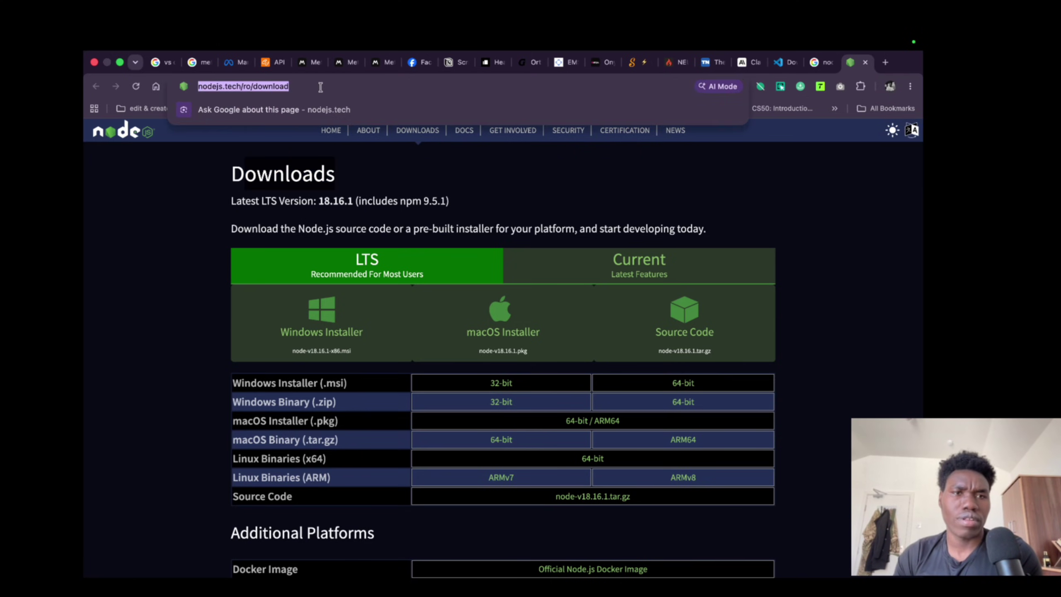
{"action": "left_click", "coordinate": [222, 232]}
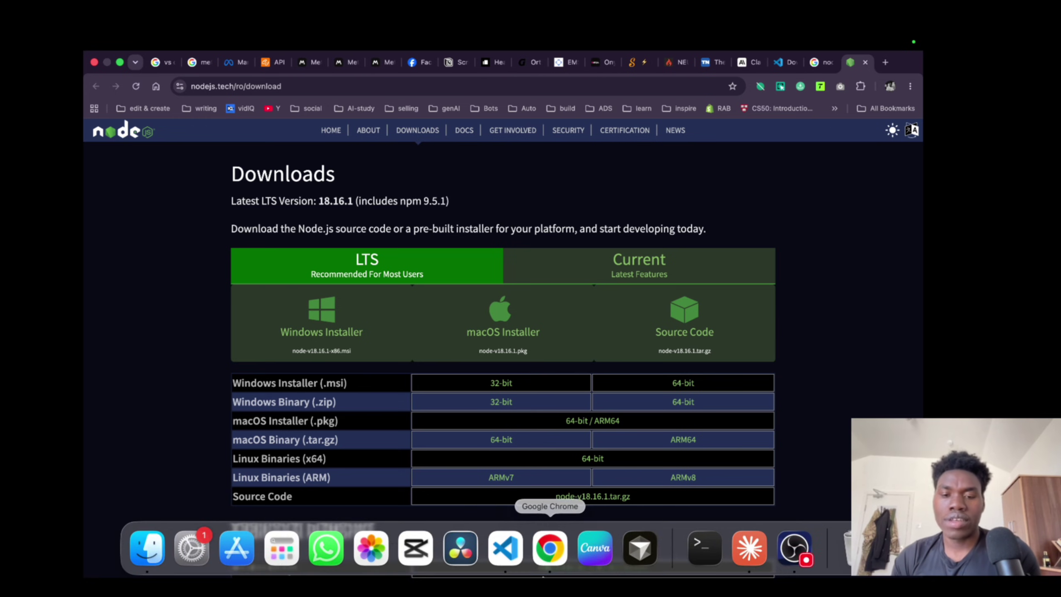
- Switch to VS Code, search the extensions marketplace for "claude", and open Anthropic's Claude Code for VS Code extension page
{"action": "left_click", "coordinate": [505, 547]}
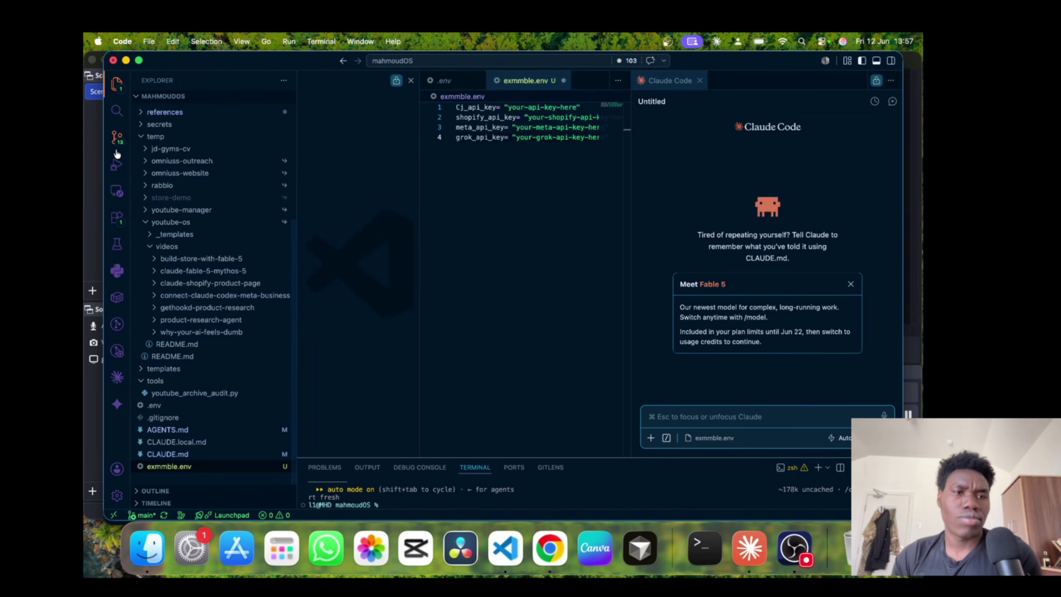
{"action": "left_click", "coordinate": [116, 221]}
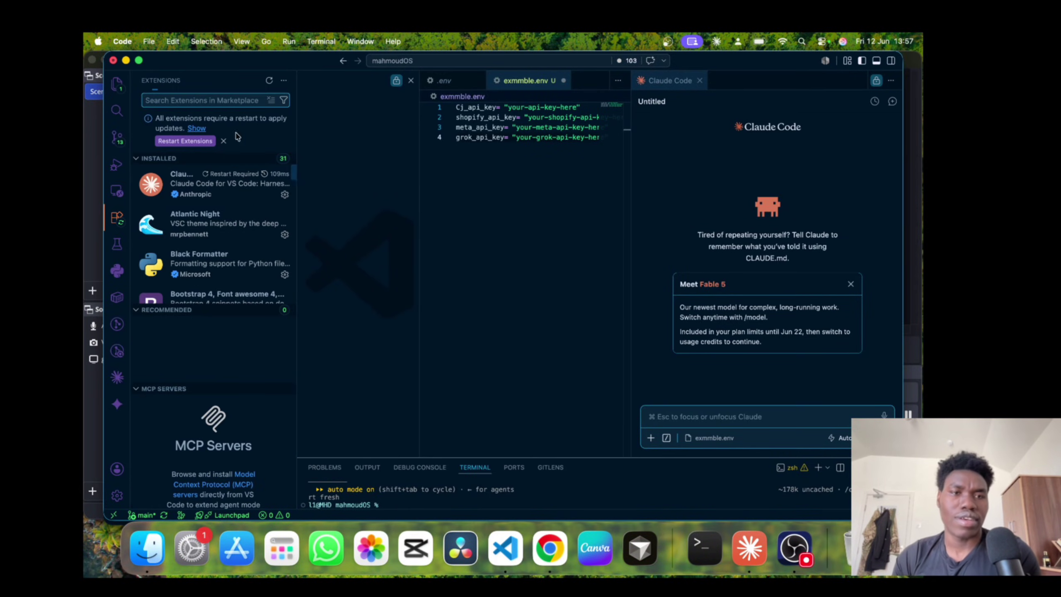
{"action": "type", "text": "claude"}
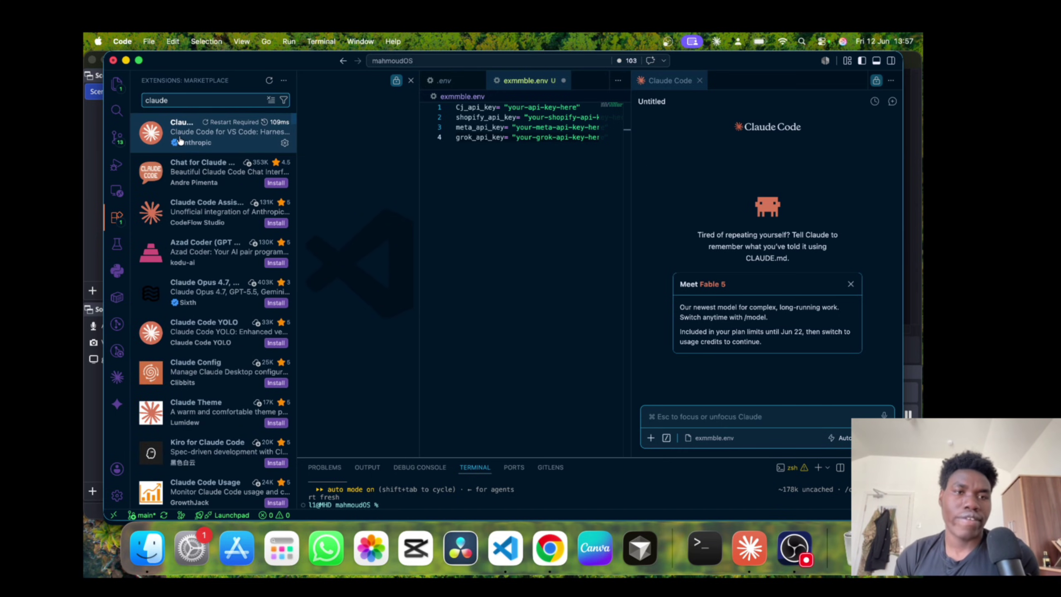
{"action": "mouse_move", "coordinate": [184, 143]}
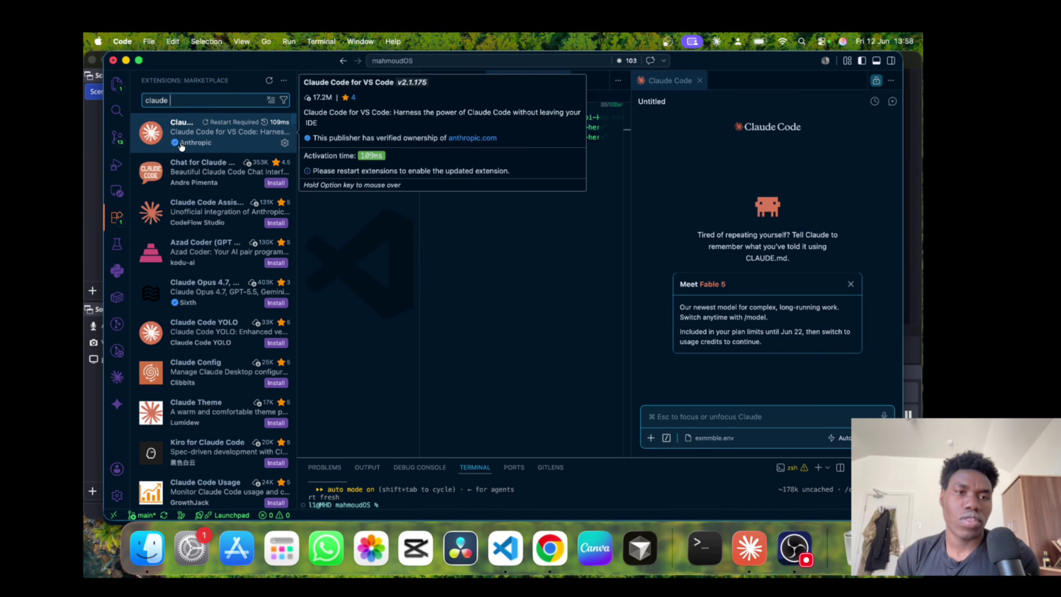
{"action": "scroll", "coordinate": [169, 406], "scroll_direction": "down", "scroll_amount": 5}
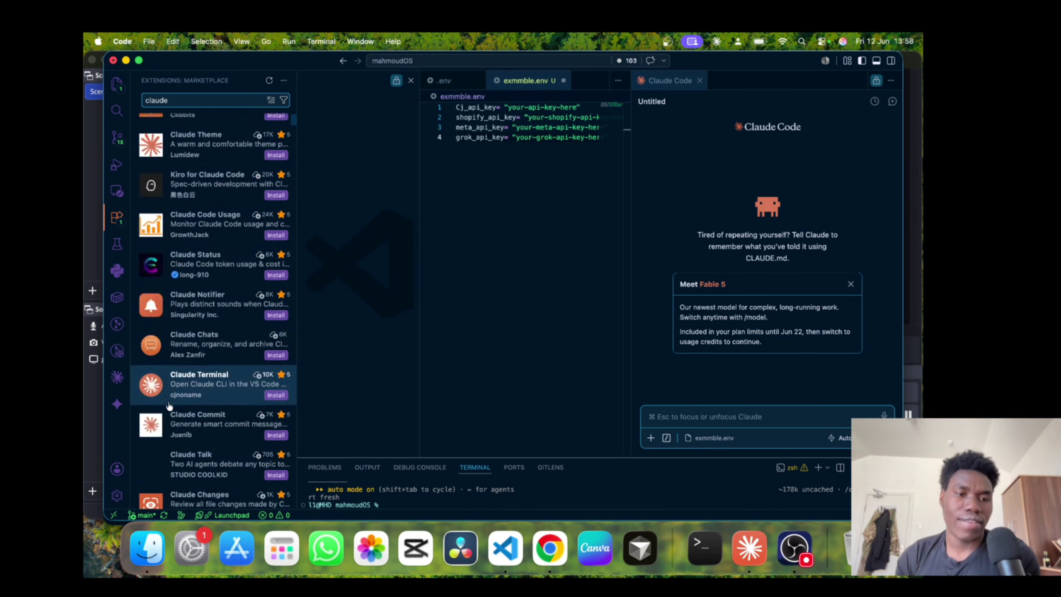
{"action": "scroll", "coordinate": [179, 250], "scroll_direction": "up", "scroll_amount": 5}
{"action": "left_click", "coordinate": [184, 135]}
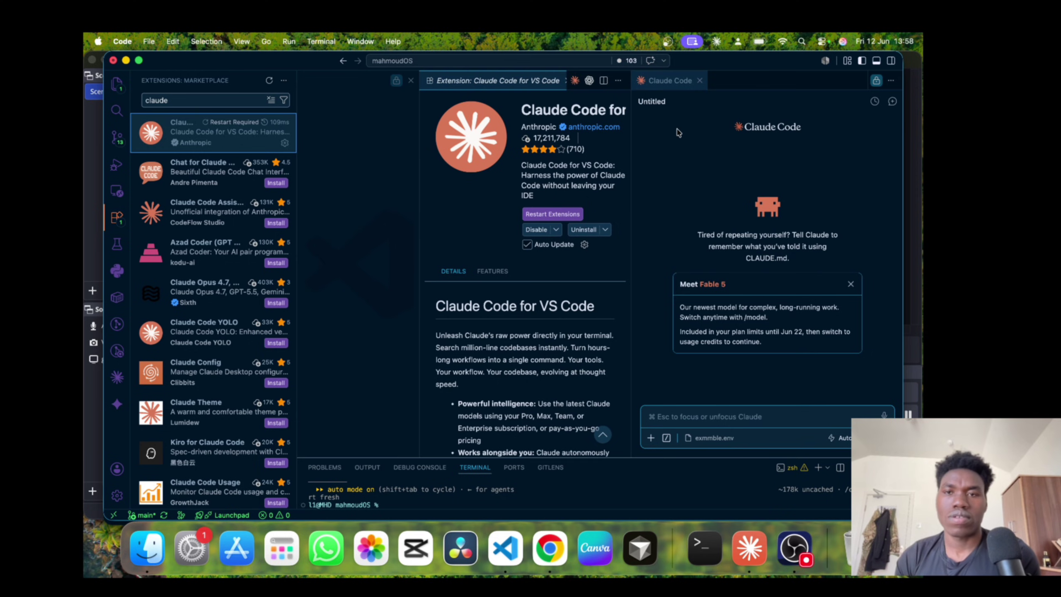
- Close the existing Claude Code panel and launch a fresh one beside the extension page
{"action": "left_click", "coordinate": [699, 80]}
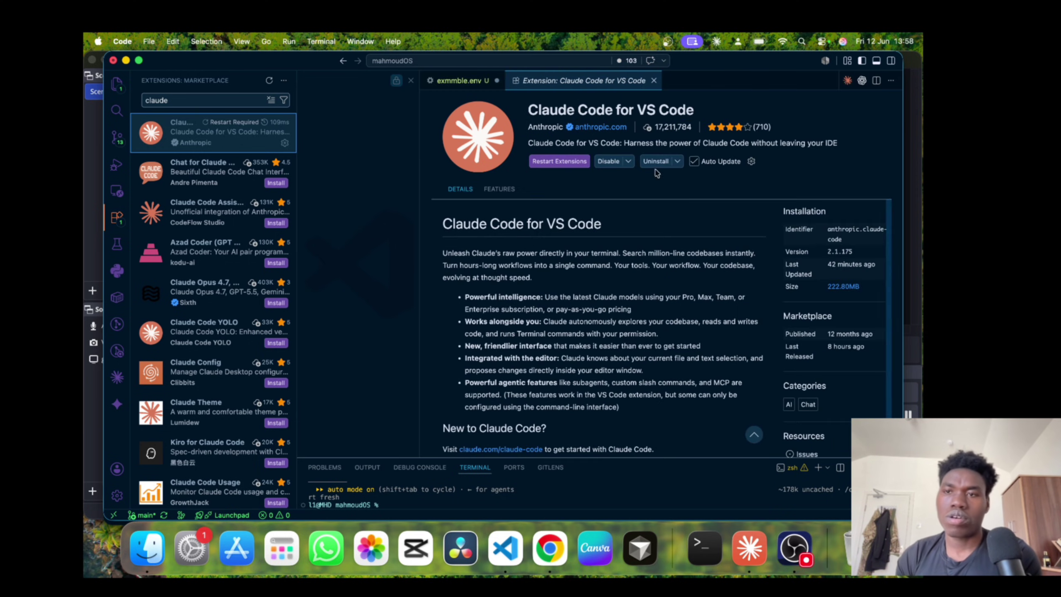
{"action": "left_click", "coordinate": [847, 82]}
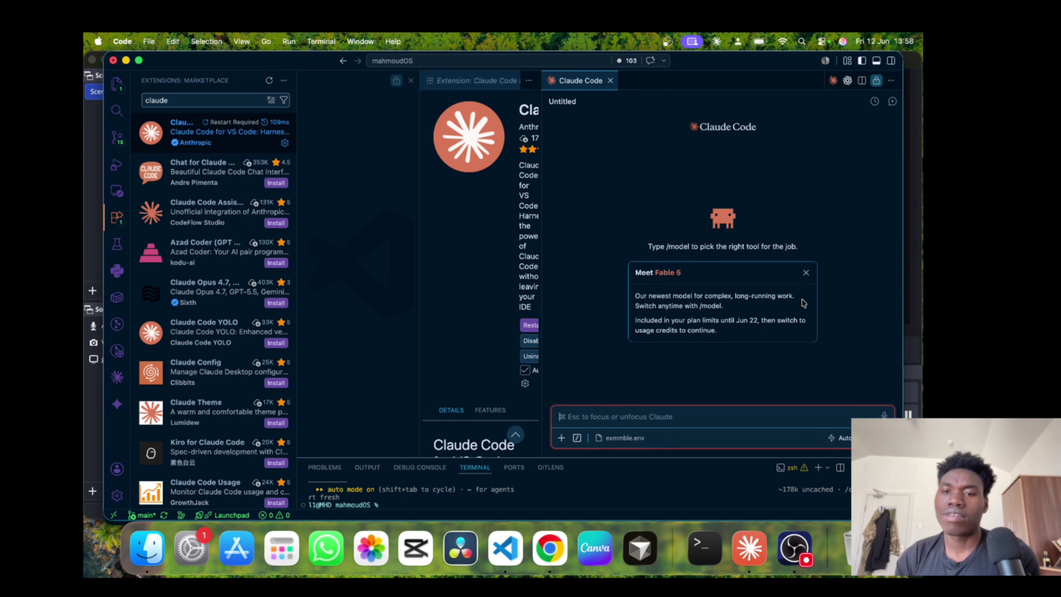
{"action": "left_click", "coordinate": [654, 286]}
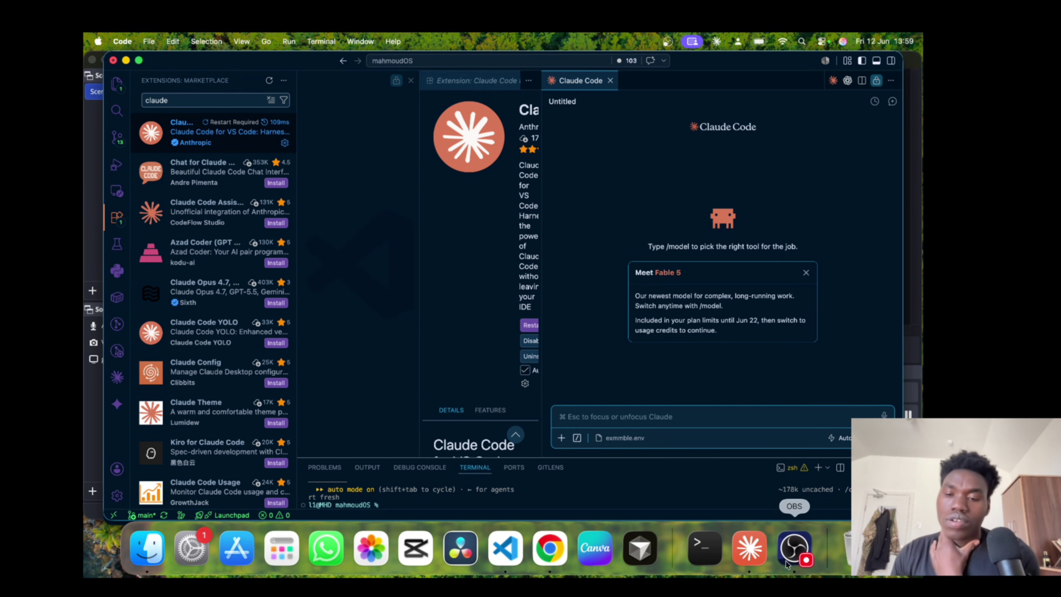
- Switch to the Claude desktop app and disconnect the Shopify connector in the customization settings
{"action": "left_click", "coordinate": [749, 548]}
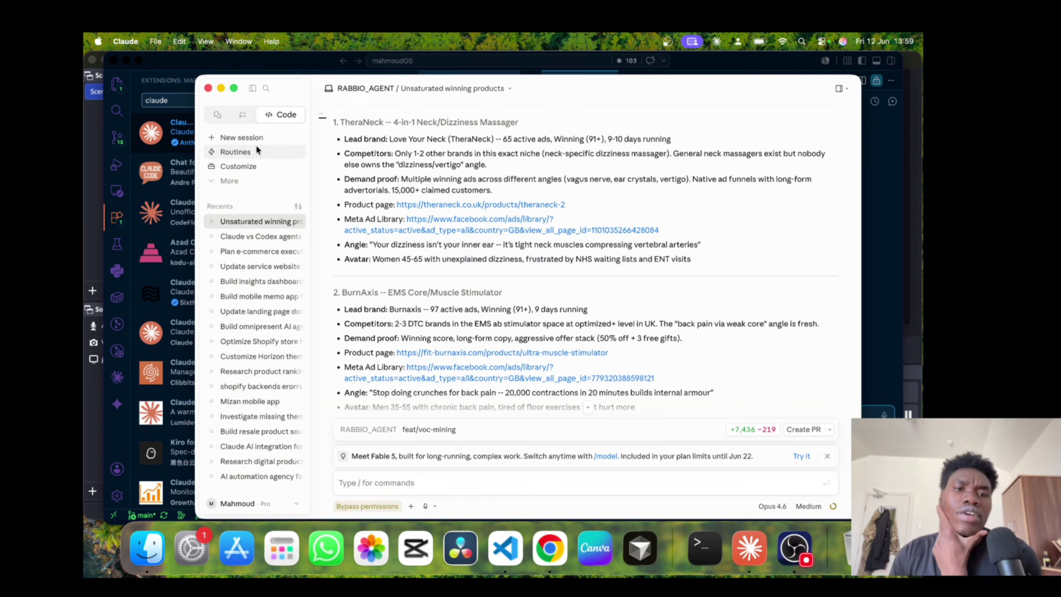
{"action": "left_click", "coordinate": [251, 167]}
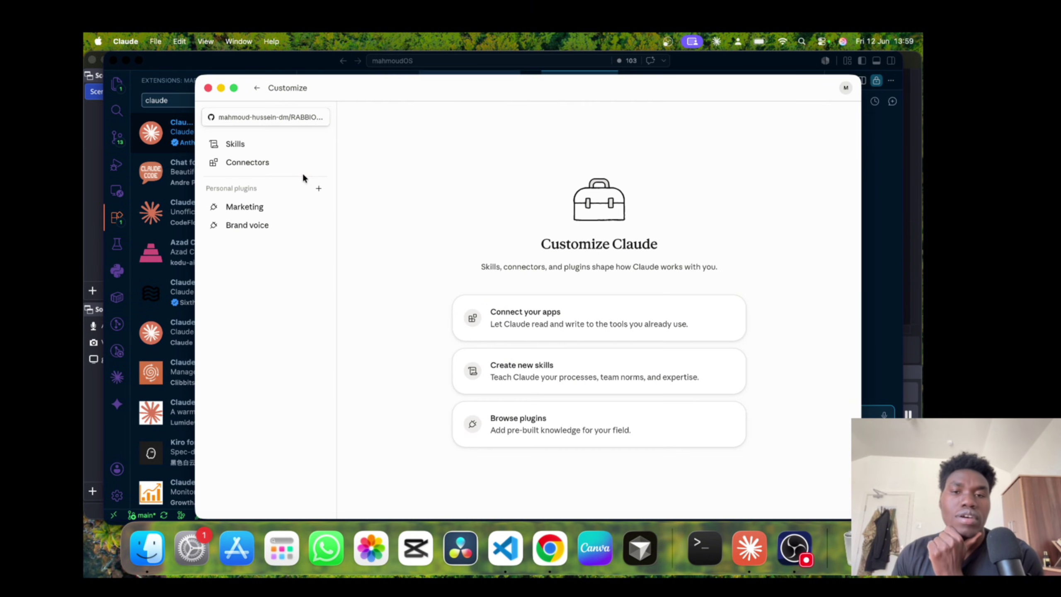
{"action": "left_click", "coordinate": [272, 169]}
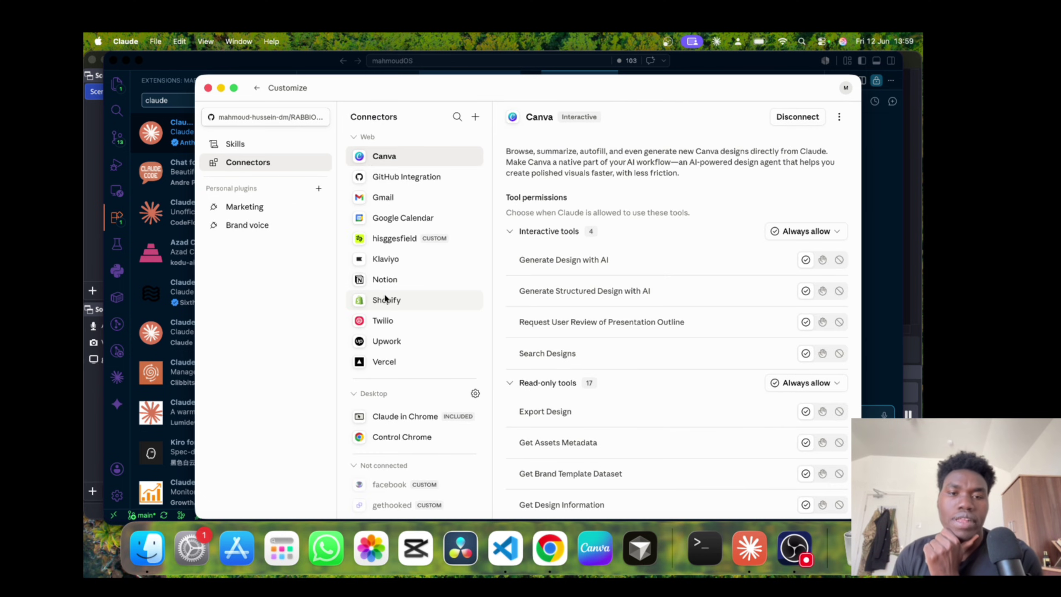
{"action": "left_click", "coordinate": [373, 302]}
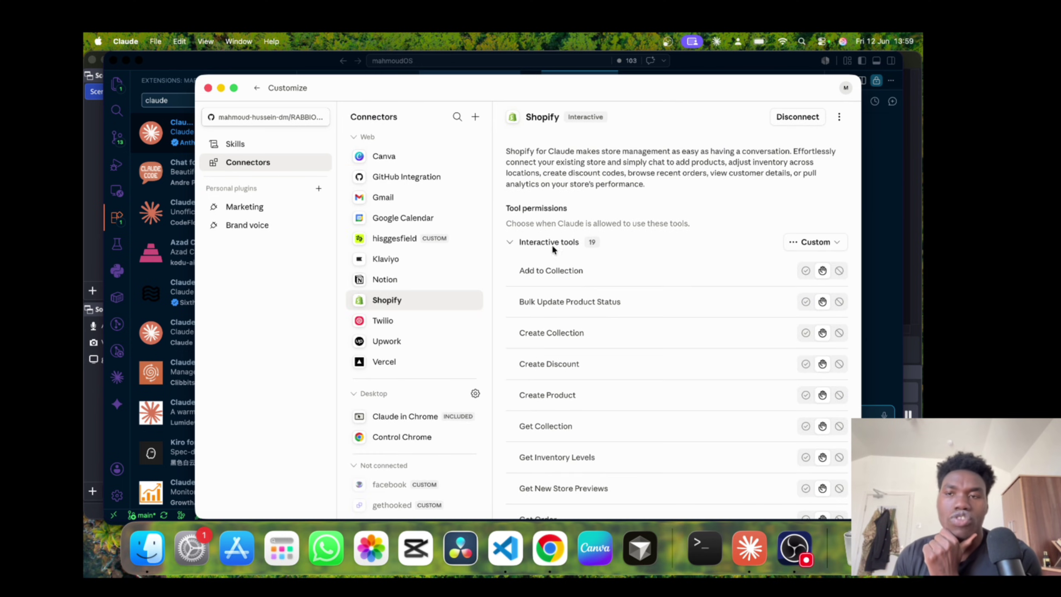
{"action": "left_click", "coordinate": [798, 117]}
{"action": "left_click", "coordinate": [591, 319]}
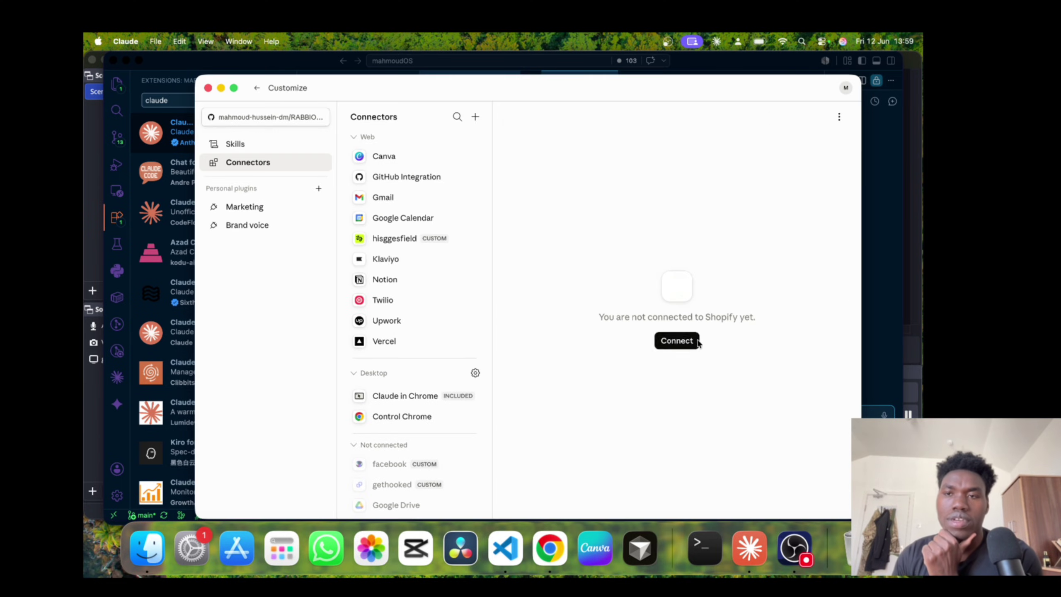
- Search the connectors for "shop", connect Shopify by authorizing the store My Store 6, and return to the Claude desktop app
{"action": "left_click", "coordinate": [458, 117]}
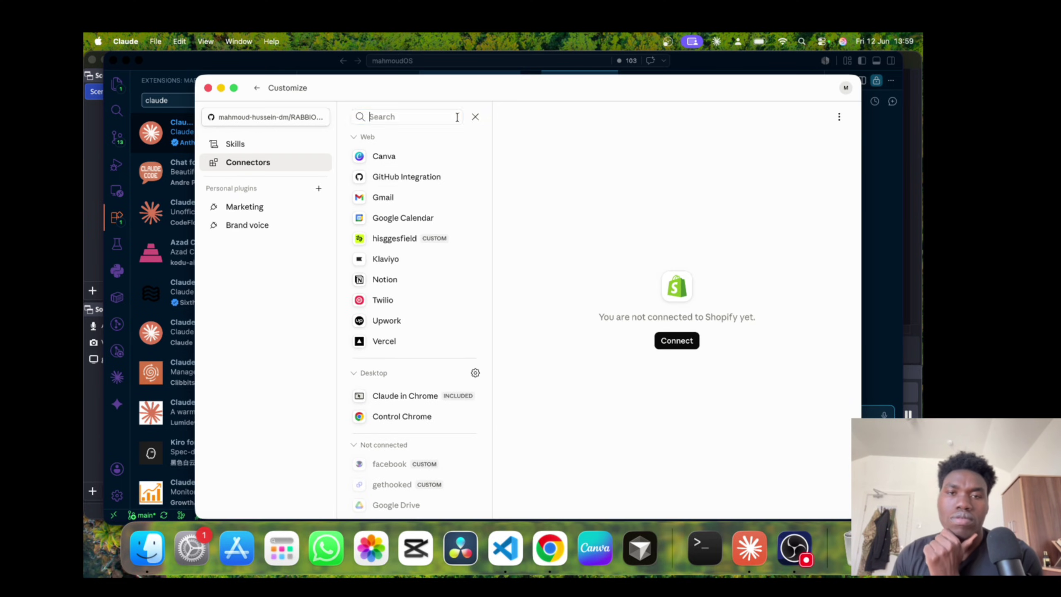
{"action": "type", "text": "shop"}
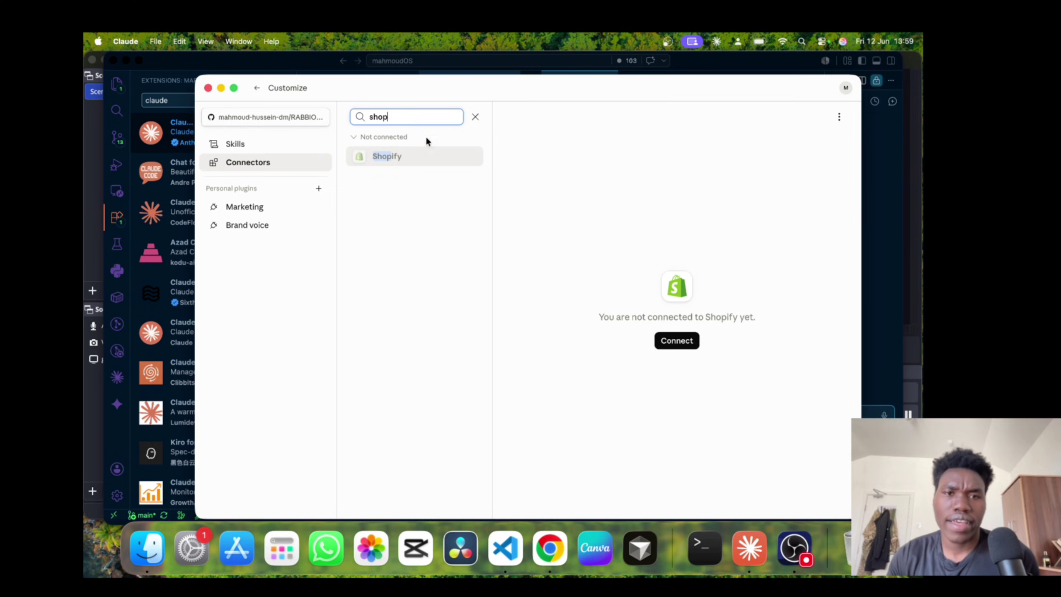
{"action": "left_click", "coordinate": [677, 340]}
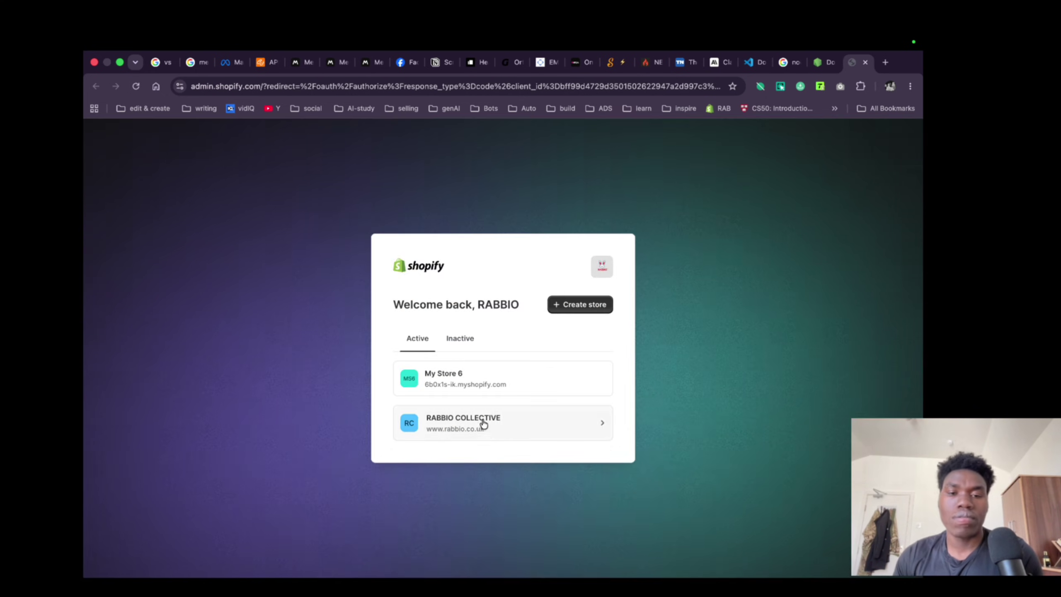
{"action": "left_click", "coordinate": [483, 386]}
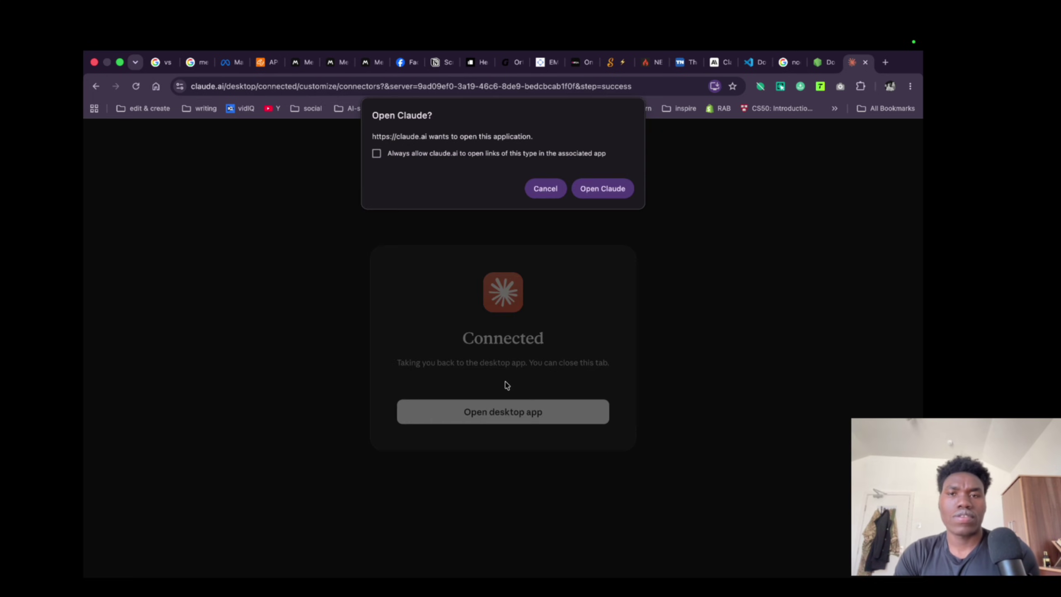
{"action": "left_click_drag", "start_coordinate": [617, 86], "coordinate": [635, 87]}
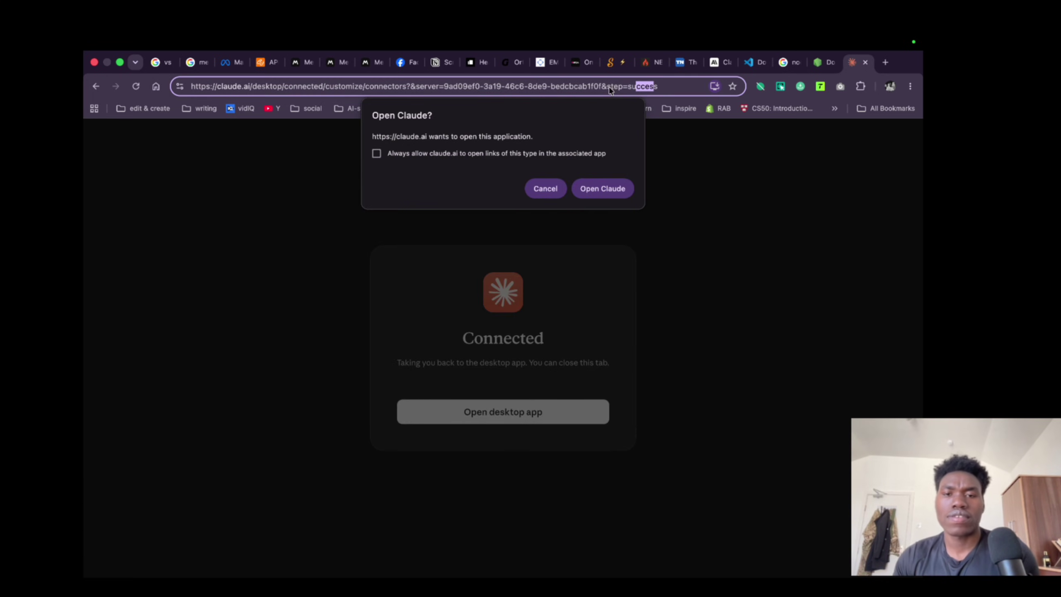
{"action": "mouse_move", "coordinate": [639, 579]}
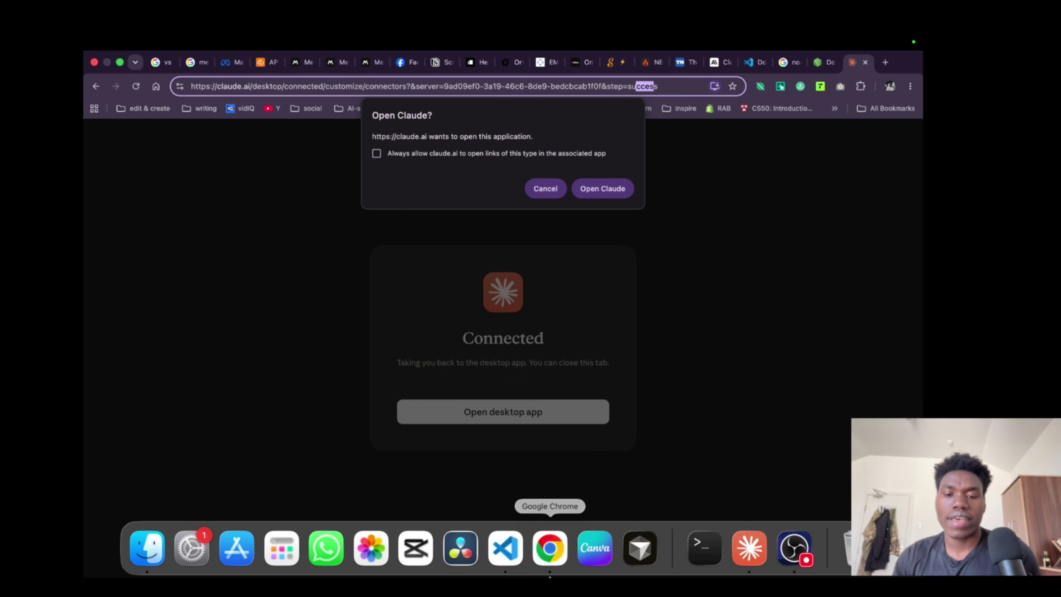
{"action": "left_click", "coordinate": [756, 571]}
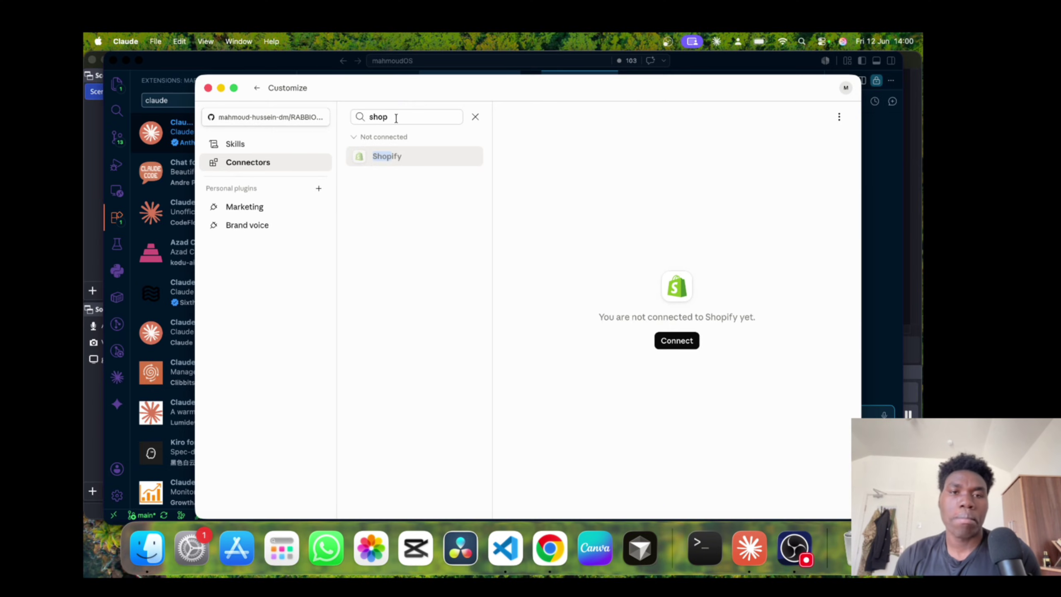
- Clear the connector search and open the unconnected meta connector from the list of connectors
{"action": "left_click_drag", "start_coordinate": [396, 117], "coordinate": [347, 116]}
{"action": "left_click", "coordinate": [268, 165]}
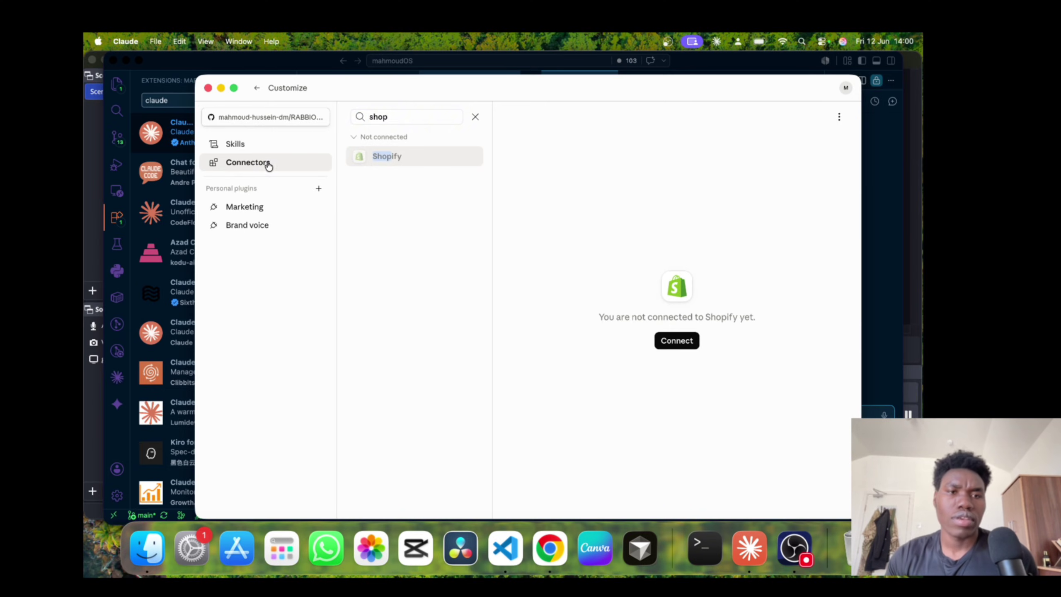
{"action": "left_click", "coordinate": [475, 116]}
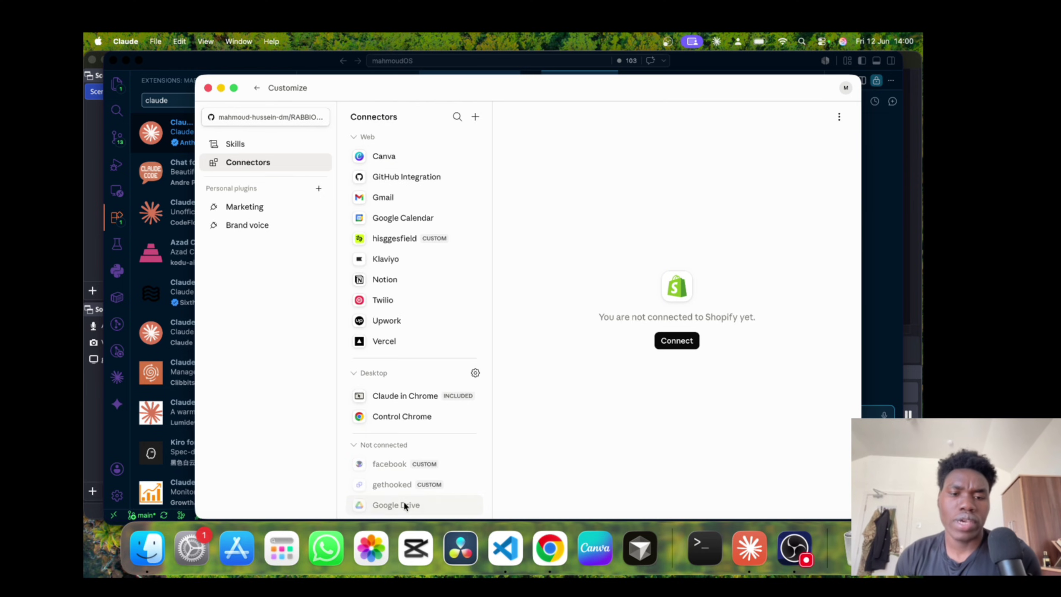
{"action": "scroll", "coordinate": [404, 505], "scroll_direction": "down", "scroll_amount": 3}
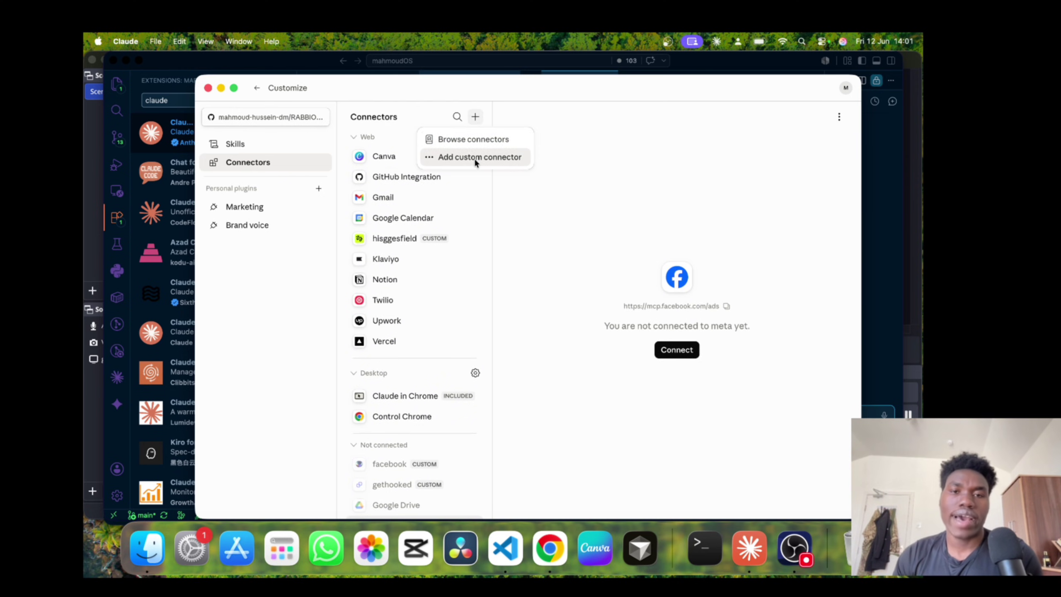
{"action": "left_click", "coordinate": [475, 158]}
{"action": "left_click", "coordinate": [466, 234]}
{"action": "type", "text": "fac"}
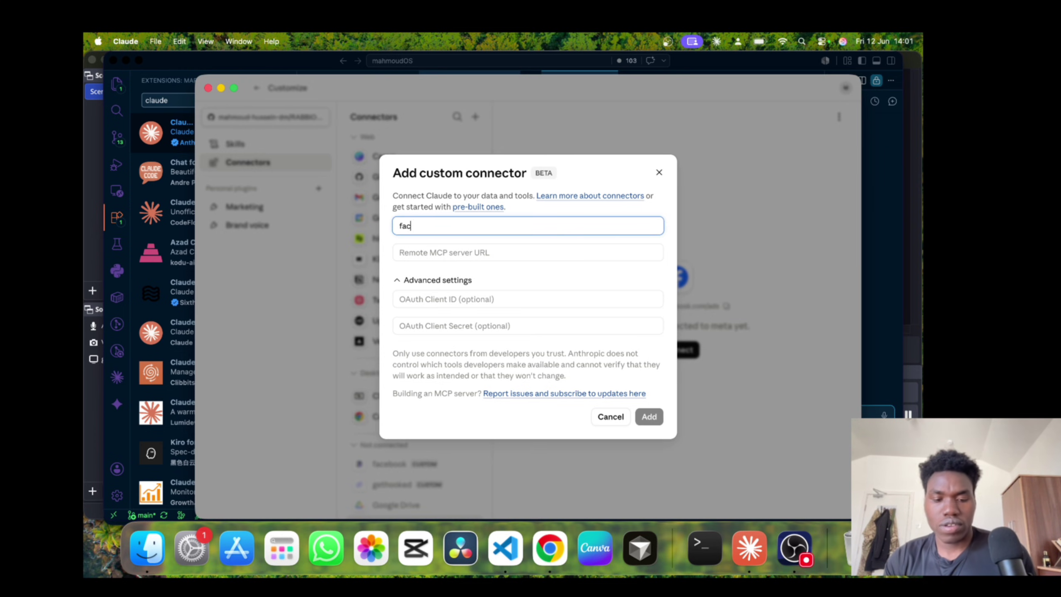
{"action": "type", "text": "ebook"}
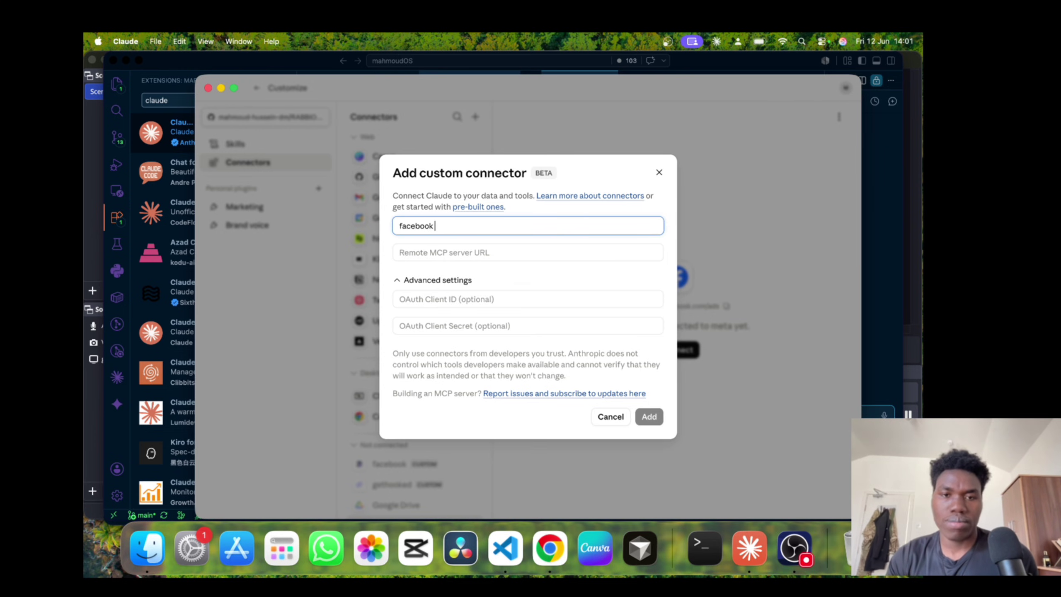
{"action": "left_click", "coordinate": [464, 250]}
{"action": "type", "text": "https://mcp.facebook.com/ads"}
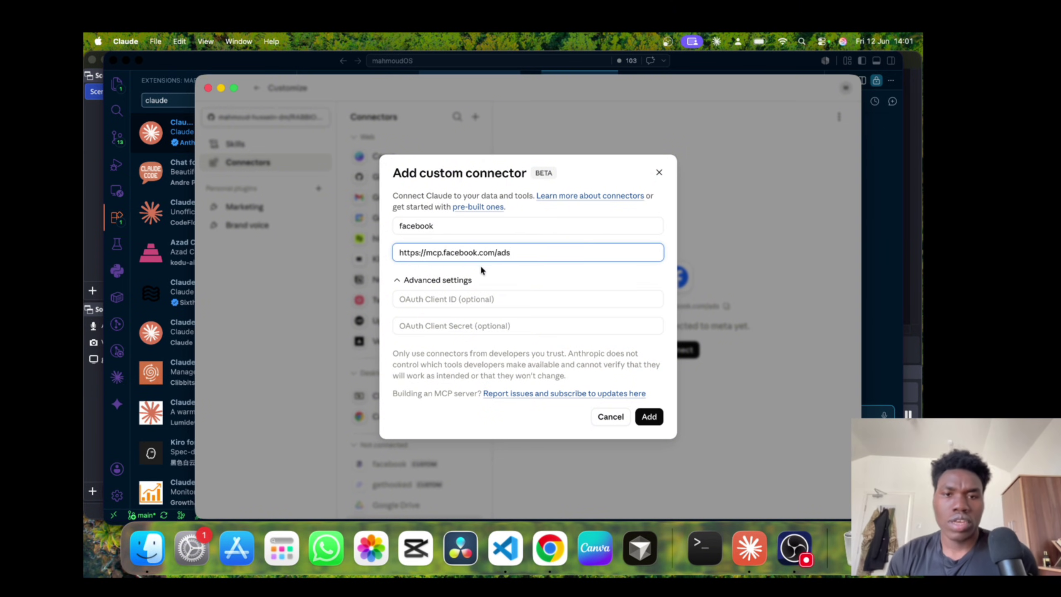
{"action": "left_click_drag", "start_coordinate": [523, 257], "coordinate": [381, 255]}
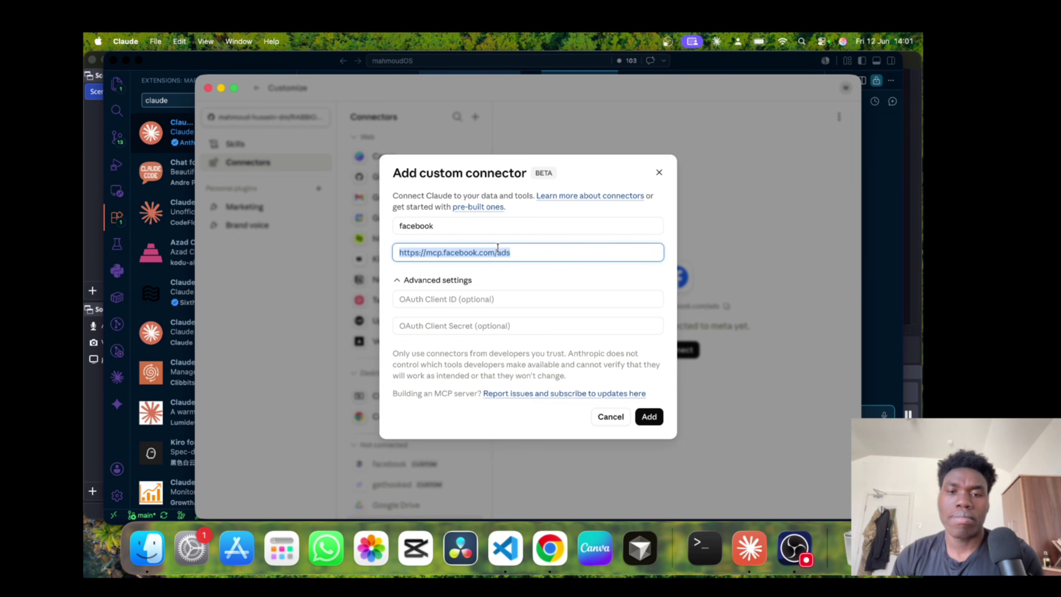
{"action": "left_click", "coordinate": [573, 271]}
{"action": "left_click", "coordinate": [651, 417]}
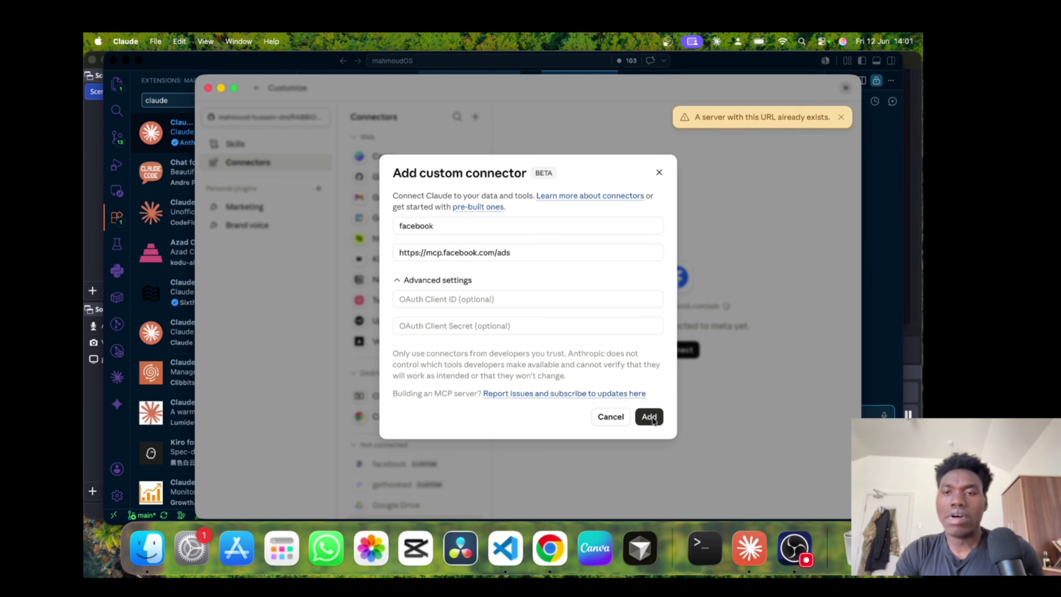
{"action": "left_click", "coordinate": [660, 172]}
- Start connecting the meta connector, continue with the signed-in Facebook account and grant Claude access to all current Pages
{"action": "left_click", "coordinate": [669, 352]}
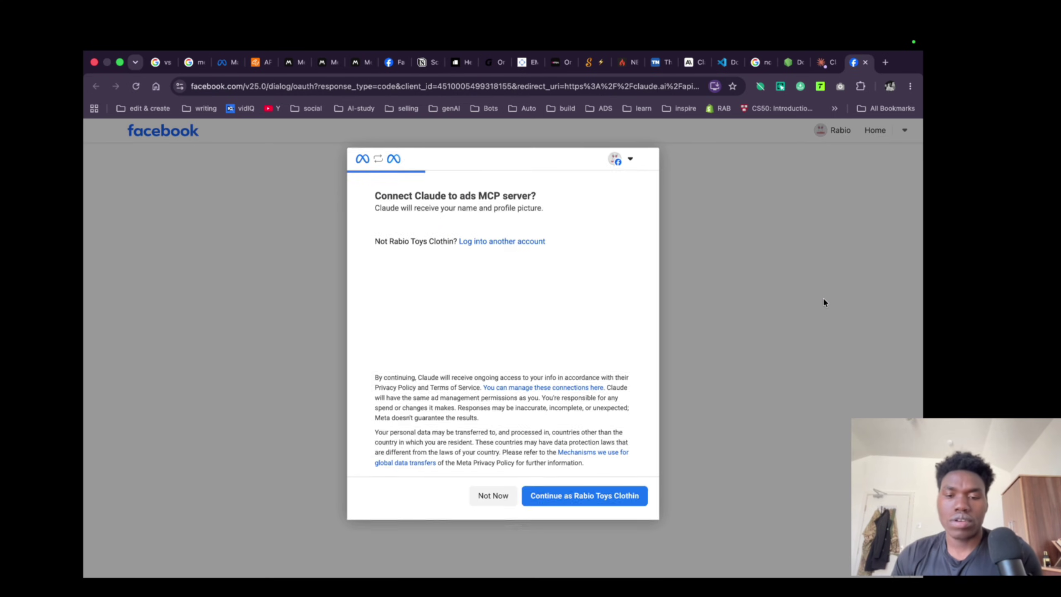
{"action": "left_click", "coordinate": [590, 502]}
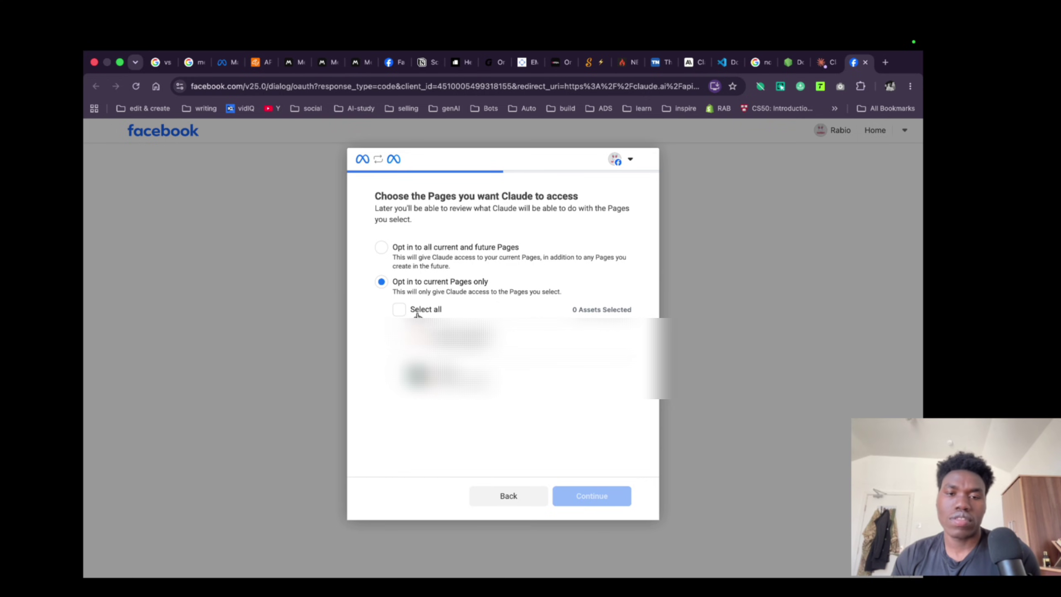
{"action": "left_click", "coordinate": [399, 309]}
{"action": "left_click", "coordinate": [572, 486]}
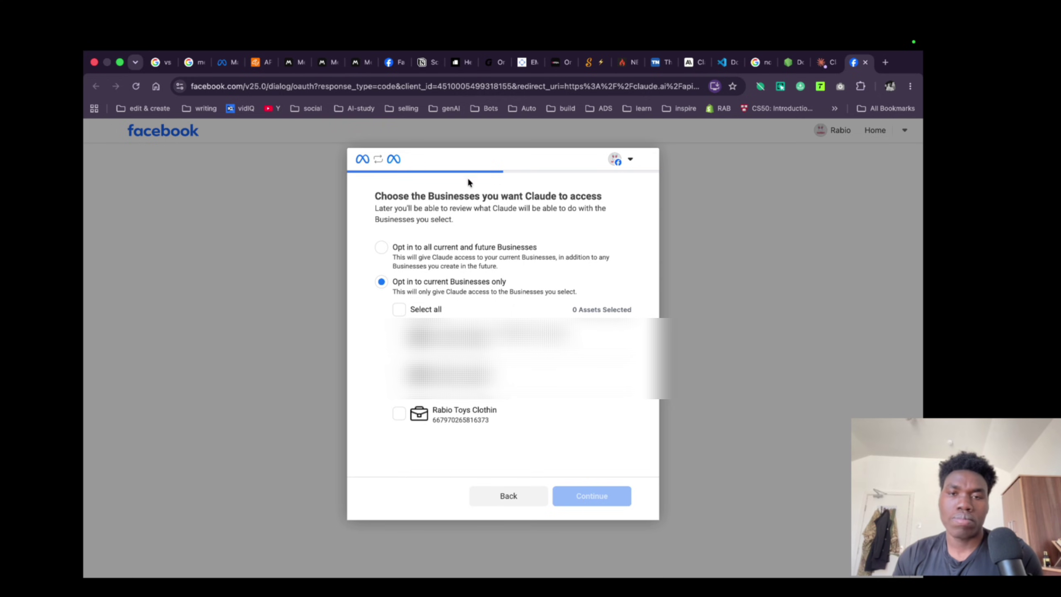
- Grant Claude access to only the second of the current Businesses and complete the remaining authorization steps
{"action": "triple_click", "coordinate": [488, 196]}
{"action": "scroll", "coordinate": [506, 376], "scroll_direction": "up", "scroll_amount": 2}
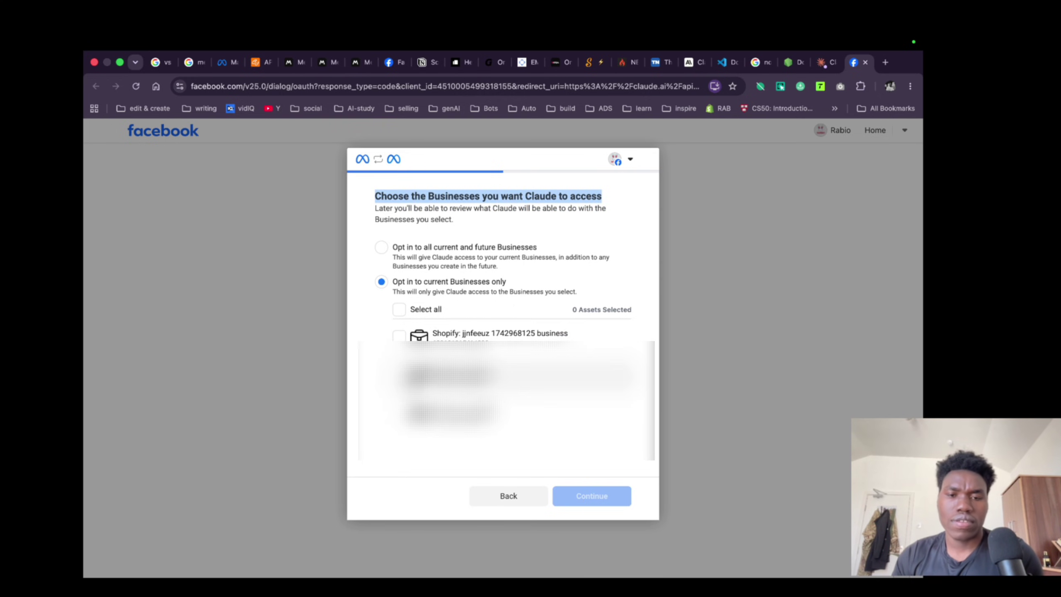
{"action": "left_click", "coordinate": [399, 377]}
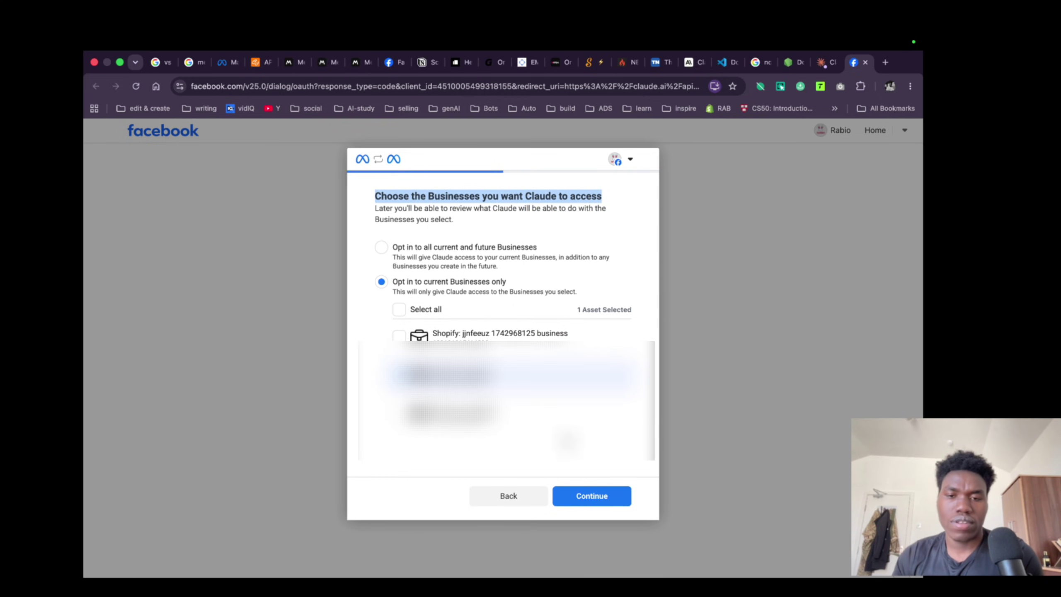
{"action": "left_click", "coordinate": [589, 495]}
{"action": "scroll", "coordinate": [471, 347], "scroll_direction": "down", "scroll_amount": 2}
{"action": "left_click", "coordinate": [589, 496]}
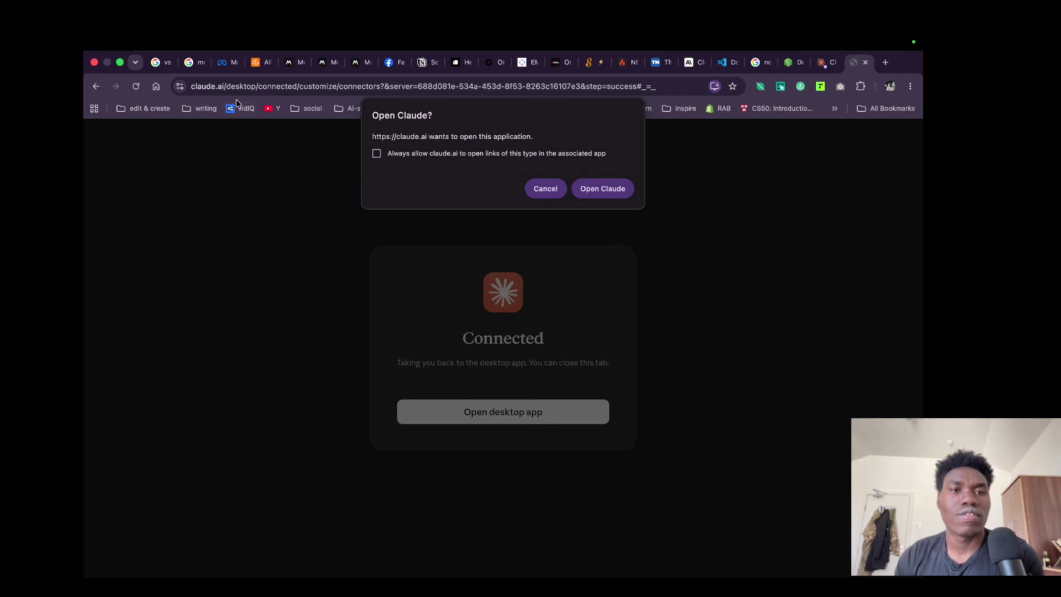
- Switch to the CJ Dropshipping API page and copy the existing API key and MCP token
{"action": "left_click", "coordinate": [256, 62]}
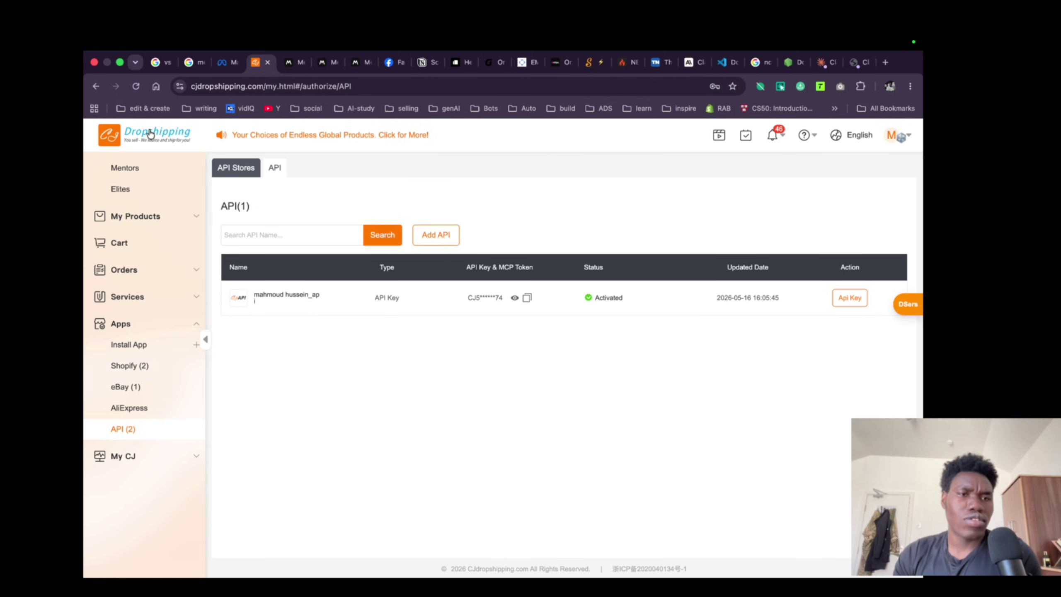
{"action": "scroll", "coordinate": [108, 279], "scroll_direction": "up", "scroll_amount": 1}
{"action": "scroll", "coordinate": [107, 279], "scroll_direction": "up", "scroll_amount": 3}
{"action": "scroll", "coordinate": [106, 280], "scroll_direction": "down", "scroll_amount": 4}
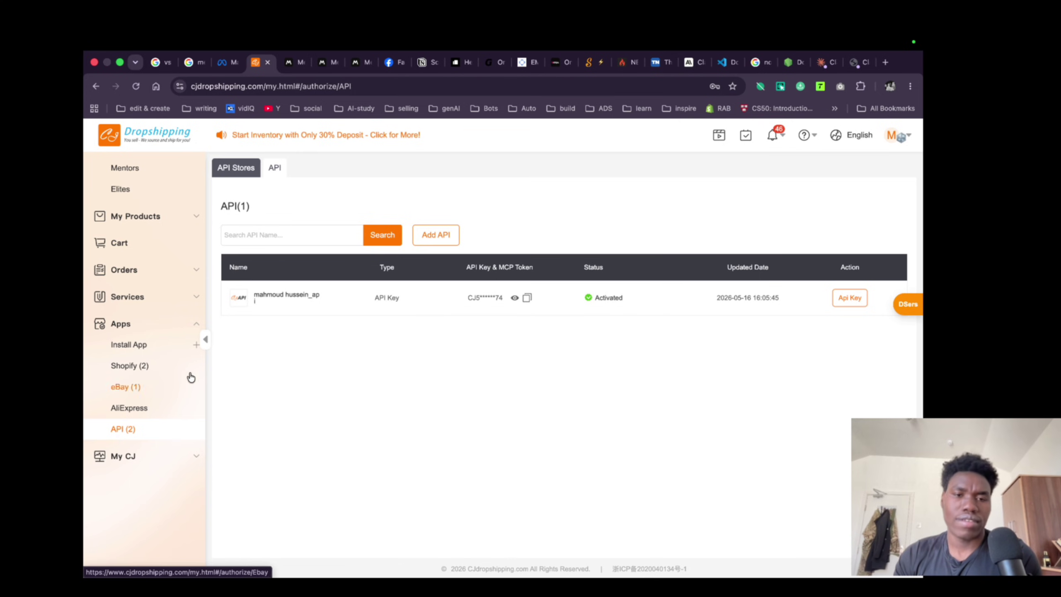
{"action": "left_click", "coordinate": [527, 298]}
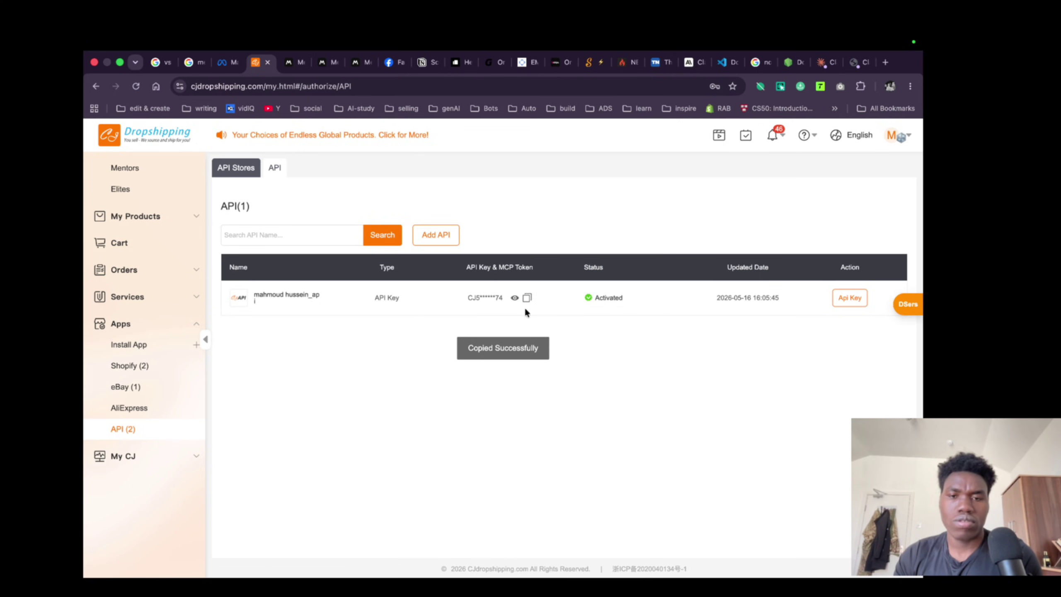
- Switch to VS Code and open the exmmble.env file from the mahmoudOS project files
{"action": "left_click", "coordinate": [505, 548]}
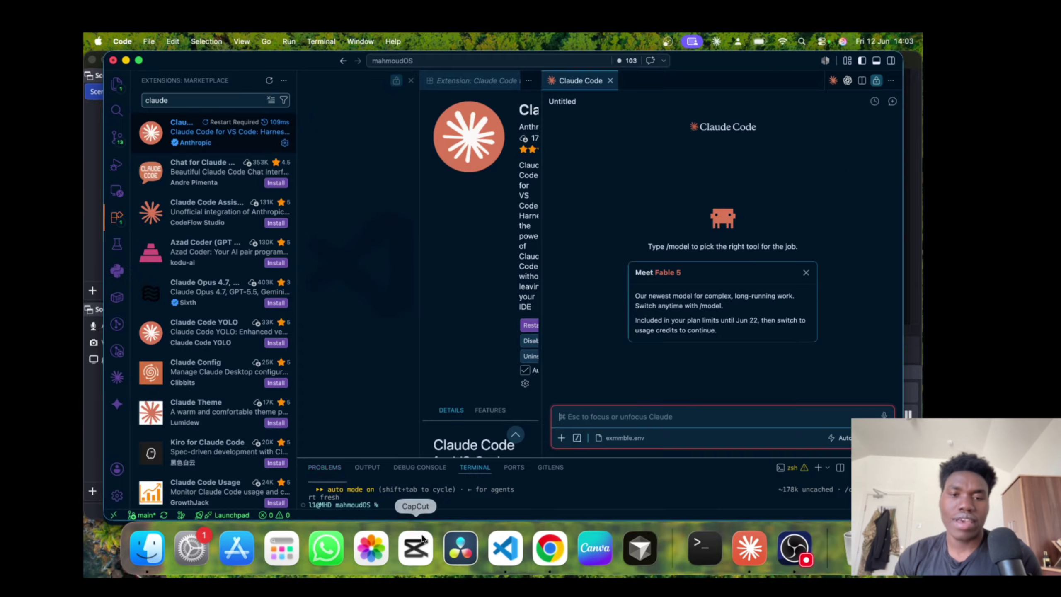
{"action": "left_click", "coordinate": [117, 84]}
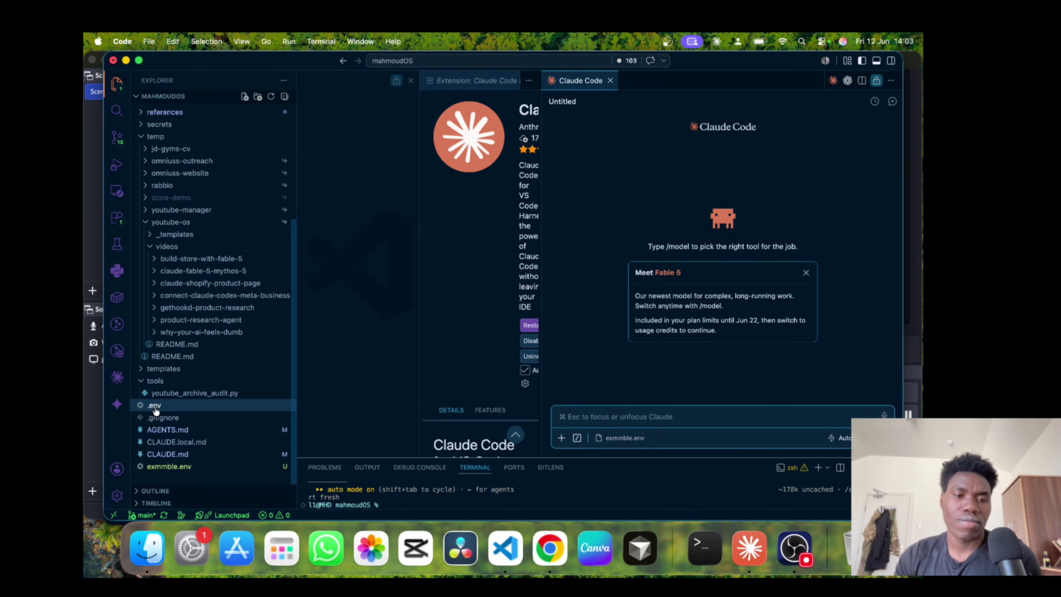
{"action": "double_click", "coordinate": [177, 466]}
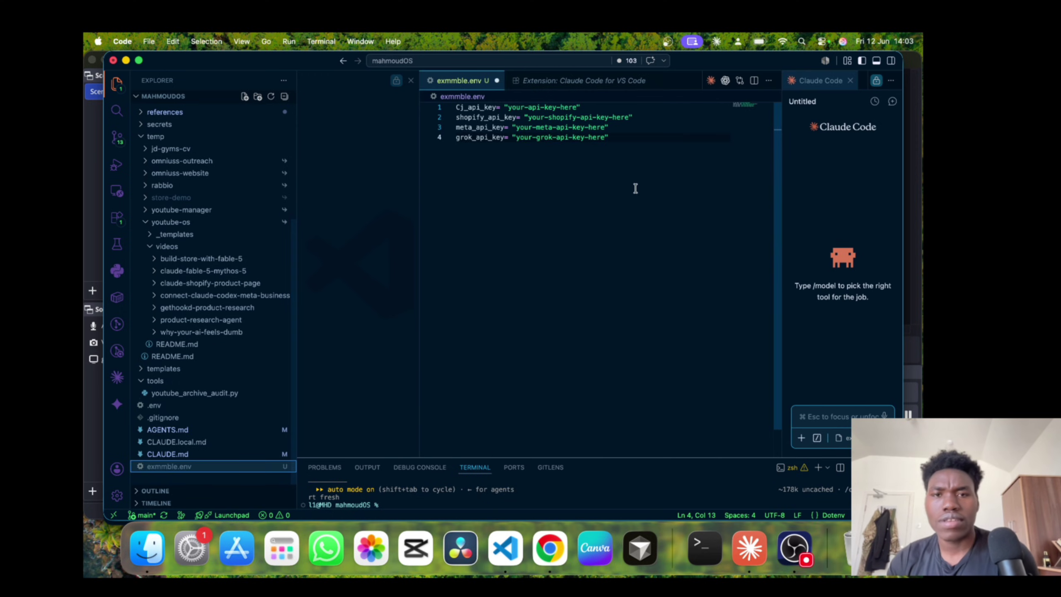
- Examine the placeholder entries for the CJ, Shopify, Meta and Grok API keys in exmmble.env
{"action": "left_click_drag", "start_coordinate": [502, 107], "coordinate": [462, 103]}
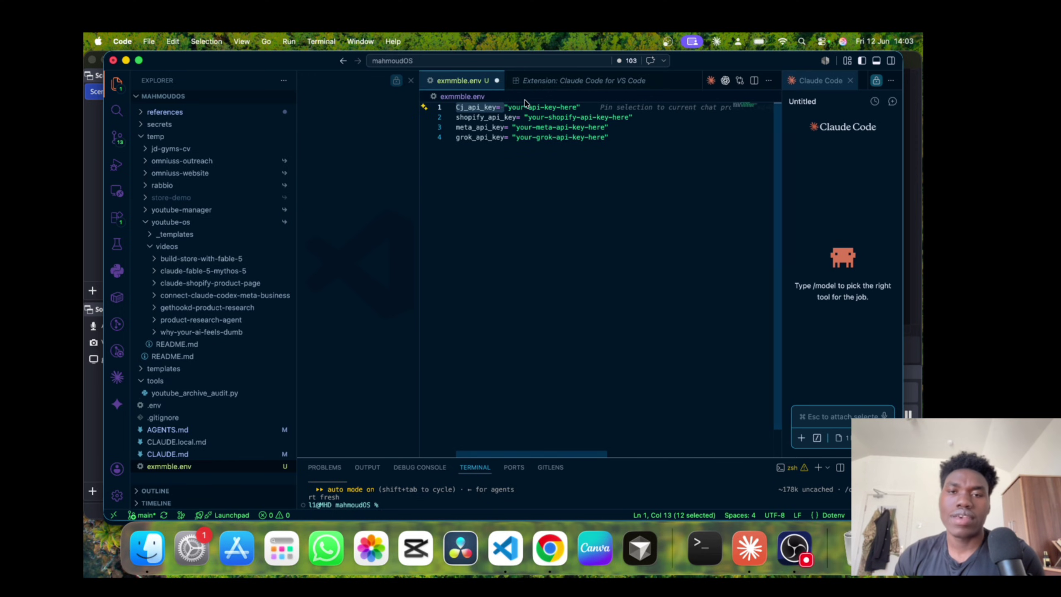
{"action": "left_click", "coordinate": [508, 105]}
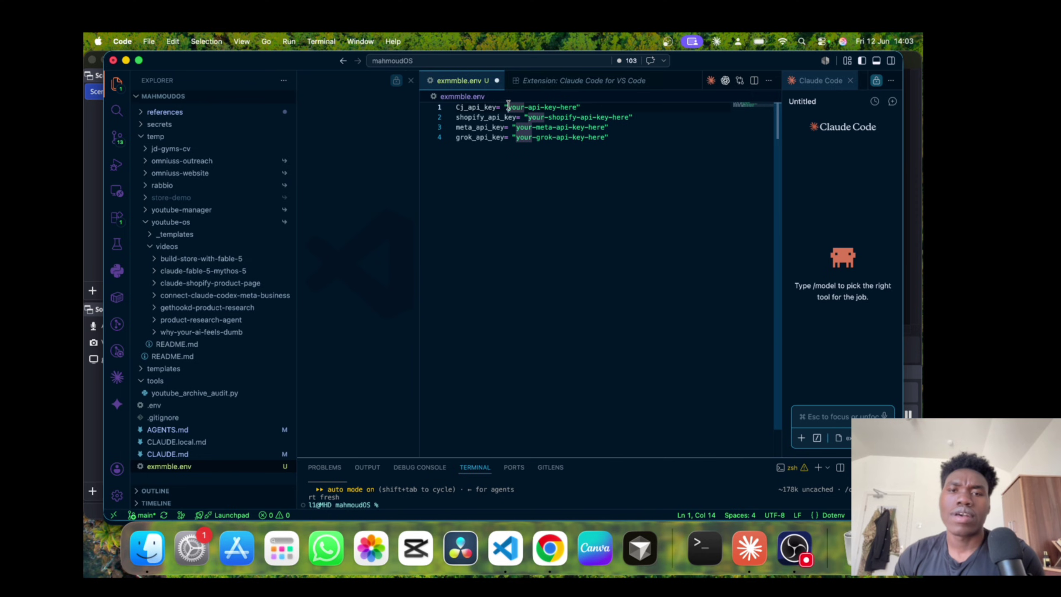
{"action": "left_click_drag", "start_coordinate": [460, 117], "coordinate": [564, 118]}
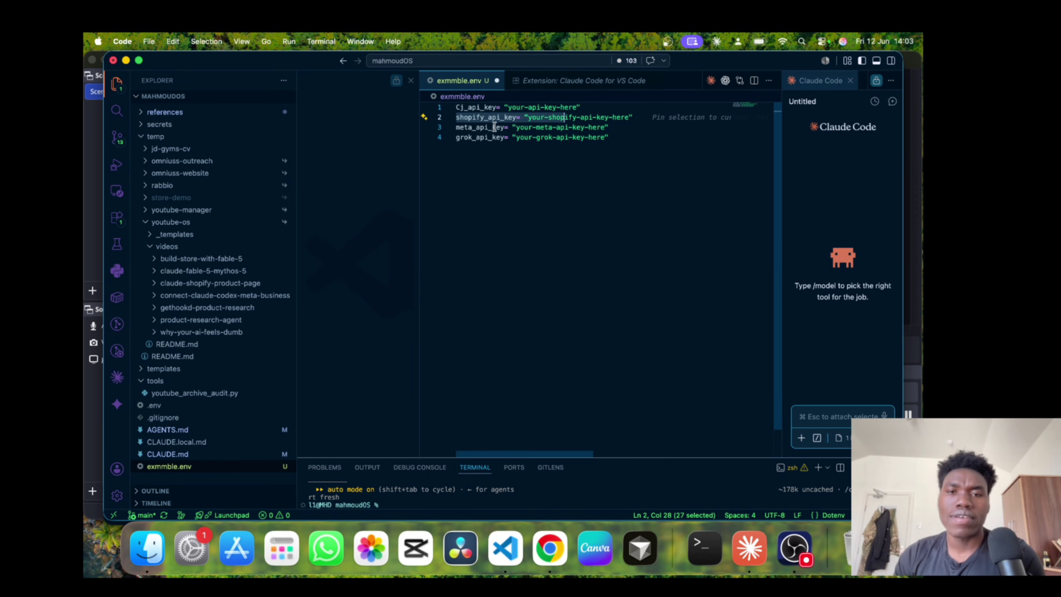
{"action": "double_click", "coordinate": [464, 127]}
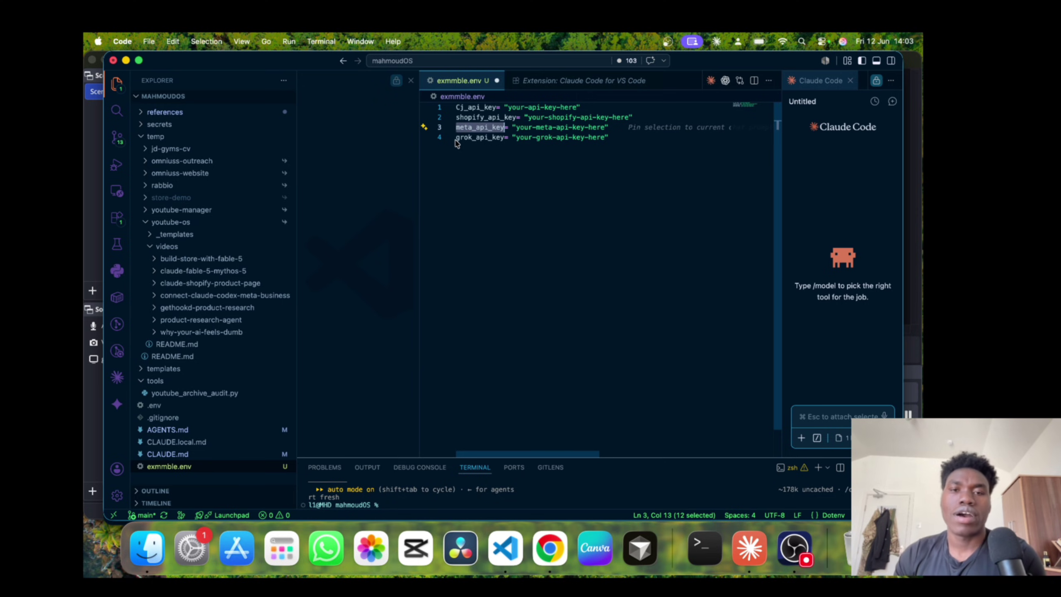
{"action": "double_click", "coordinate": [460, 139]}
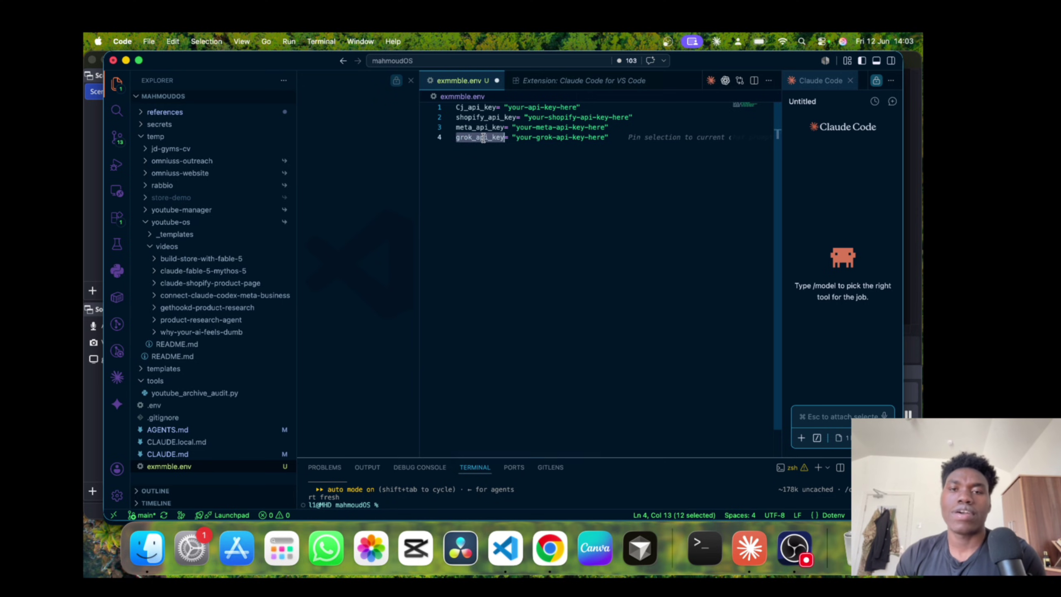
{"action": "left_click", "coordinate": [538, 137]}
{"action": "key", "text": "super+a"}
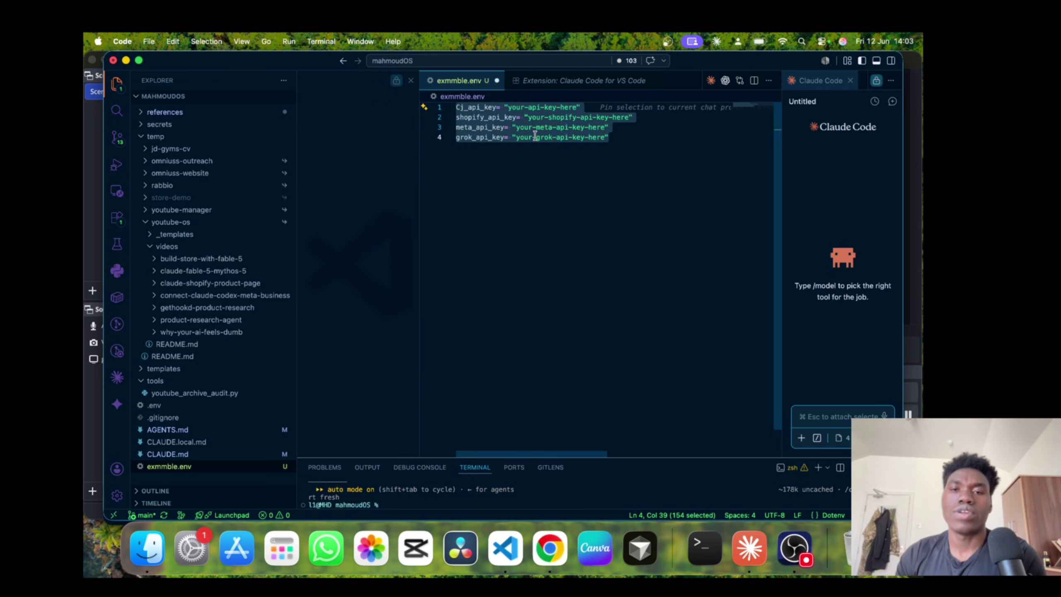
{"action": "left_click", "coordinate": [535, 138]}
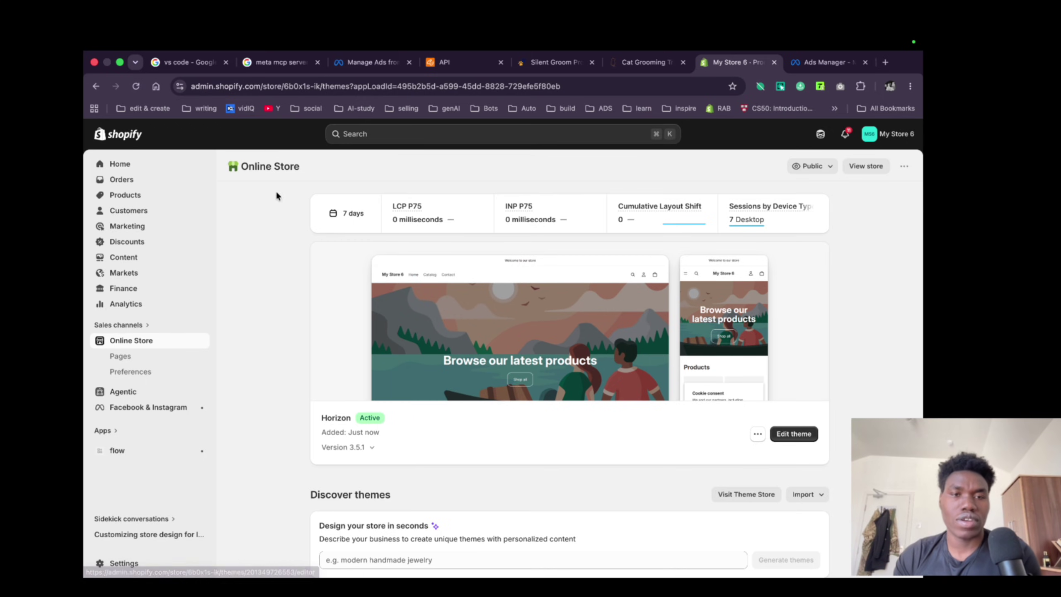
- Review the active Horizon theme and the suggested themes on My Store 6's Online Store page
{"action": "left_click_drag", "start_coordinate": [301, 167], "coordinate": [241, 167]}
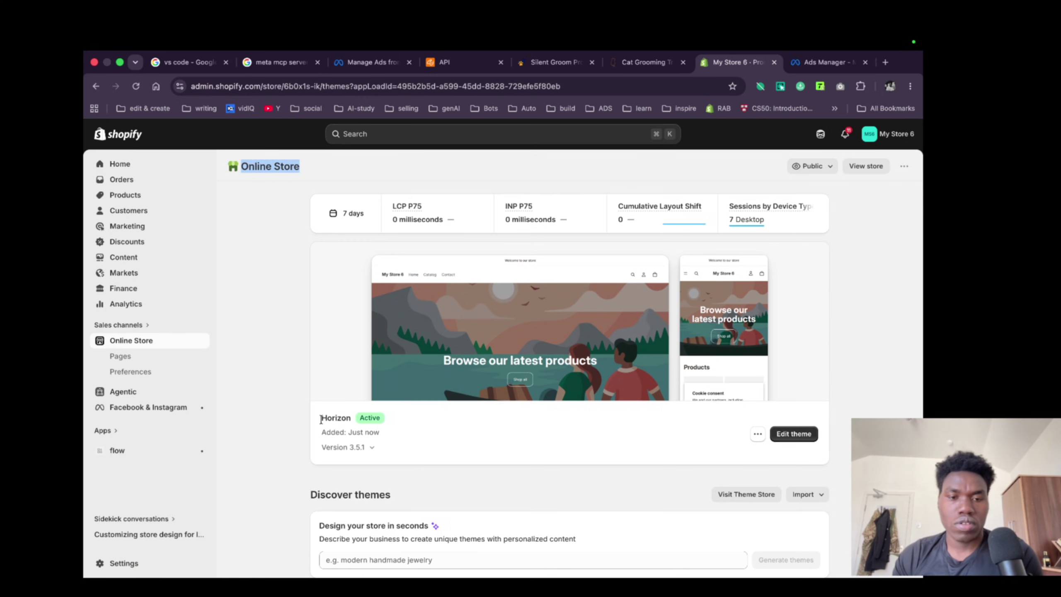
{"action": "left_click_drag", "start_coordinate": [320, 419], "coordinate": [355, 416]}
{"action": "scroll", "coordinate": [354, 416], "scroll_direction": "down", "scroll_amount": 4}
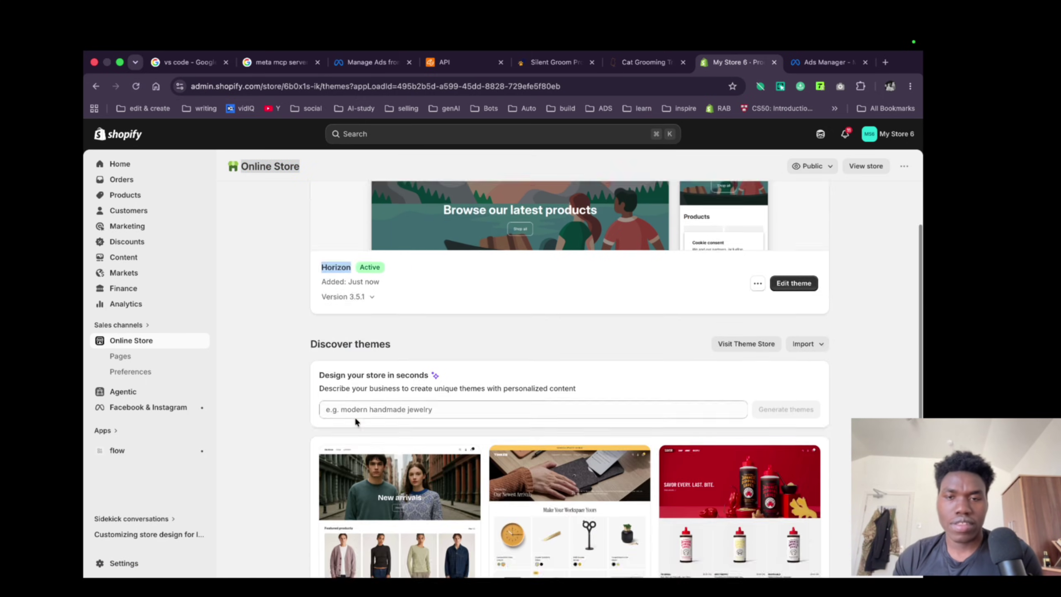
{"action": "scroll", "coordinate": [355, 416], "scroll_direction": "up", "scroll_amount": 5}
- Check the store's Products and Pages lists for existing content, and return to the Online Store themes
{"action": "left_click", "coordinate": [124, 194]}
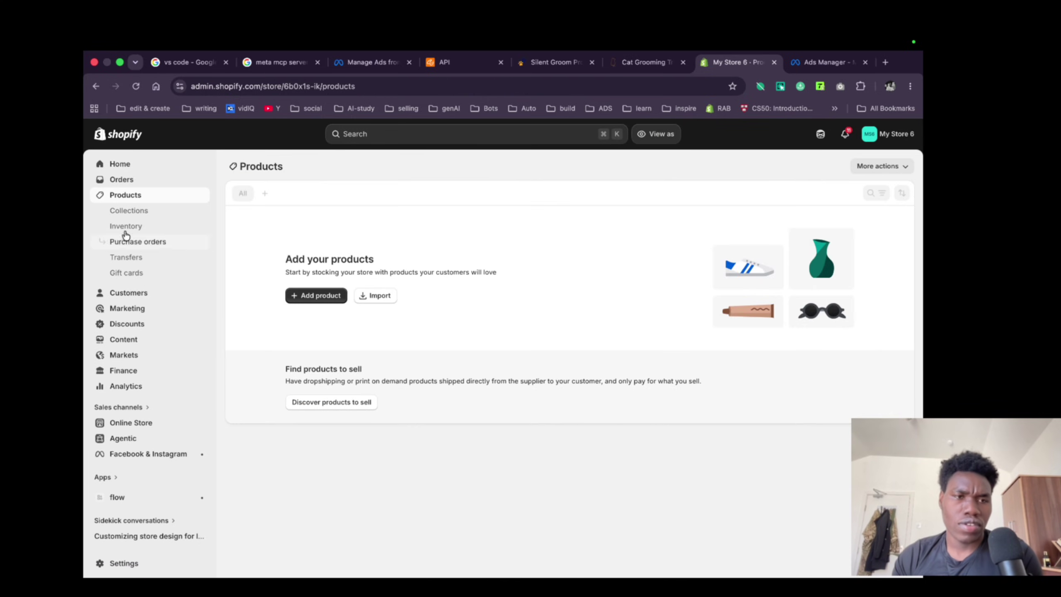
{"action": "left_click", "coordinate": [130, 422]}
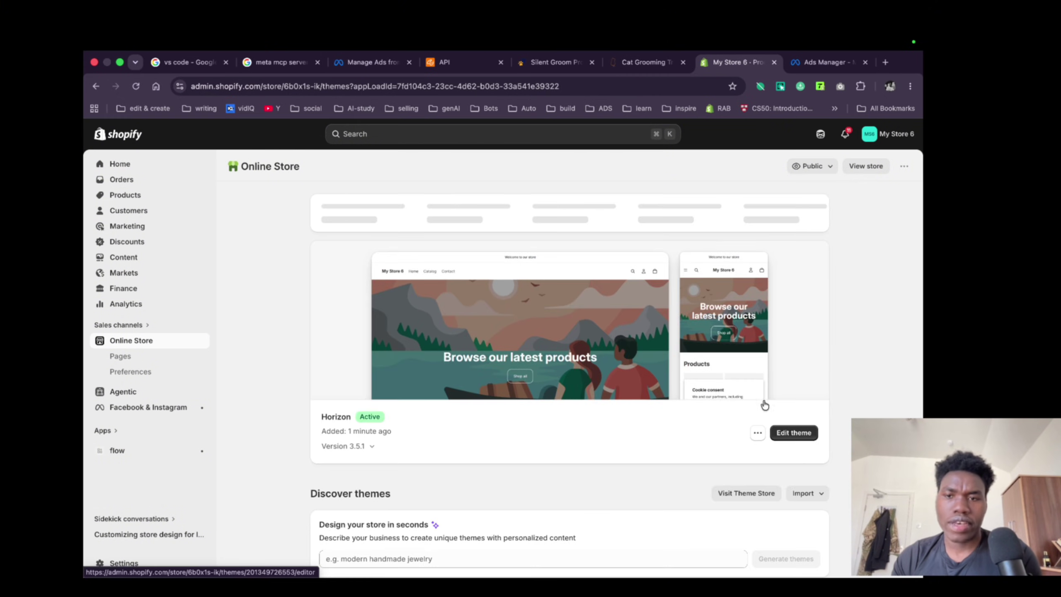
{"action": "left_click", "coordinate": [146, 361]}
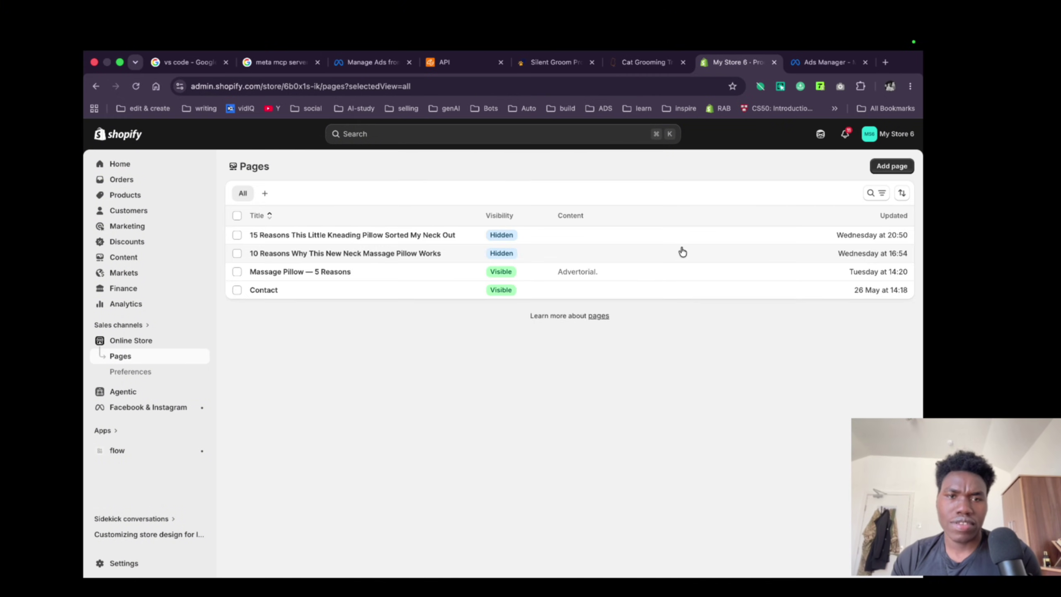
{"action": "left_click", "coordinate": [236, 290]}
{"action": "left_click", "coordinate": [237, 290]}
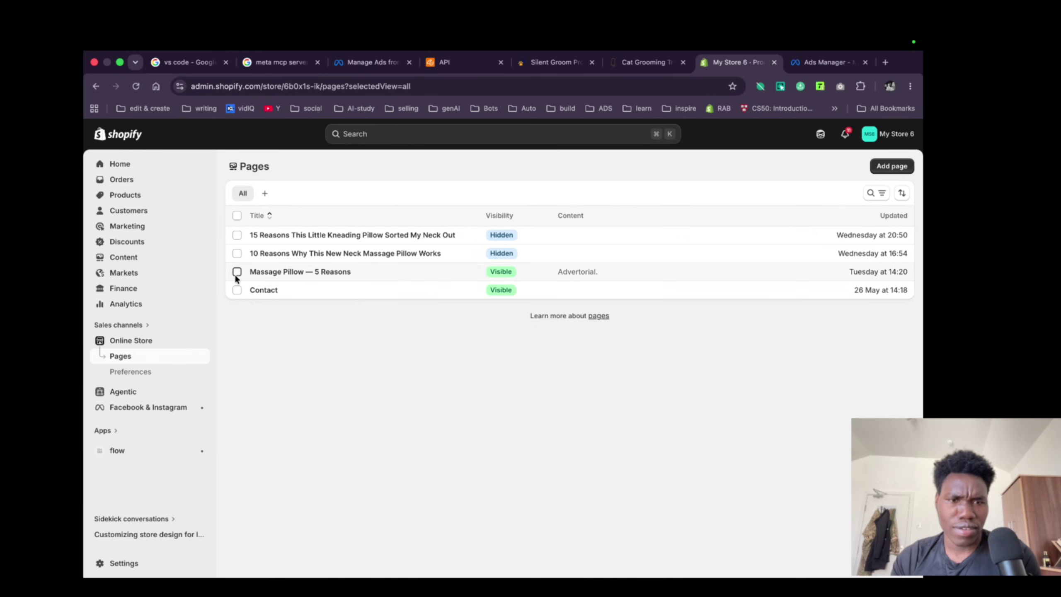
{"action": "left_click", "coordinate": [147, 197]}
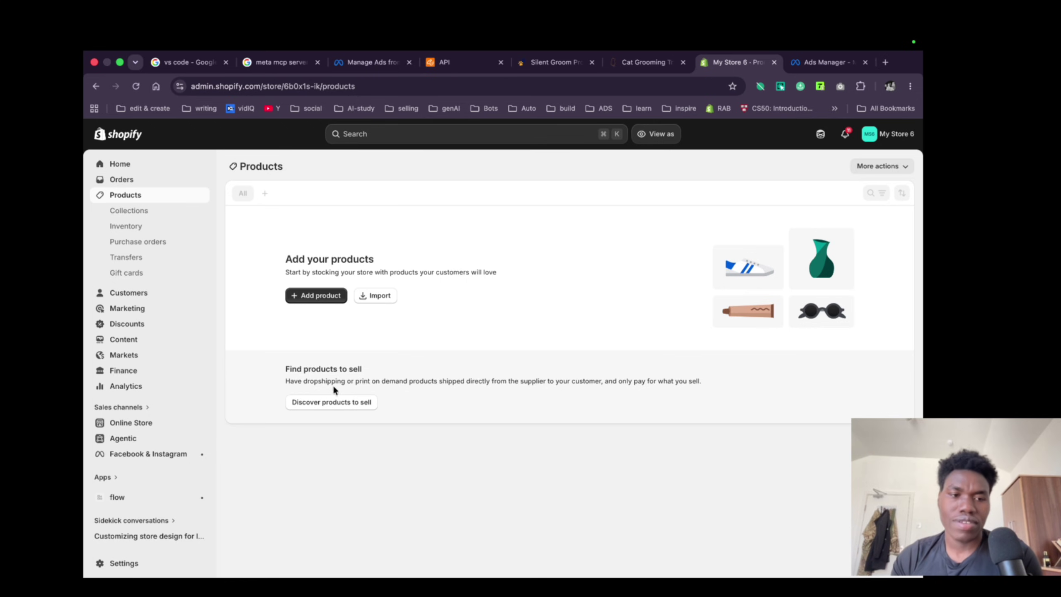
{"action": "left_click", "coordinate": [142, 425]}
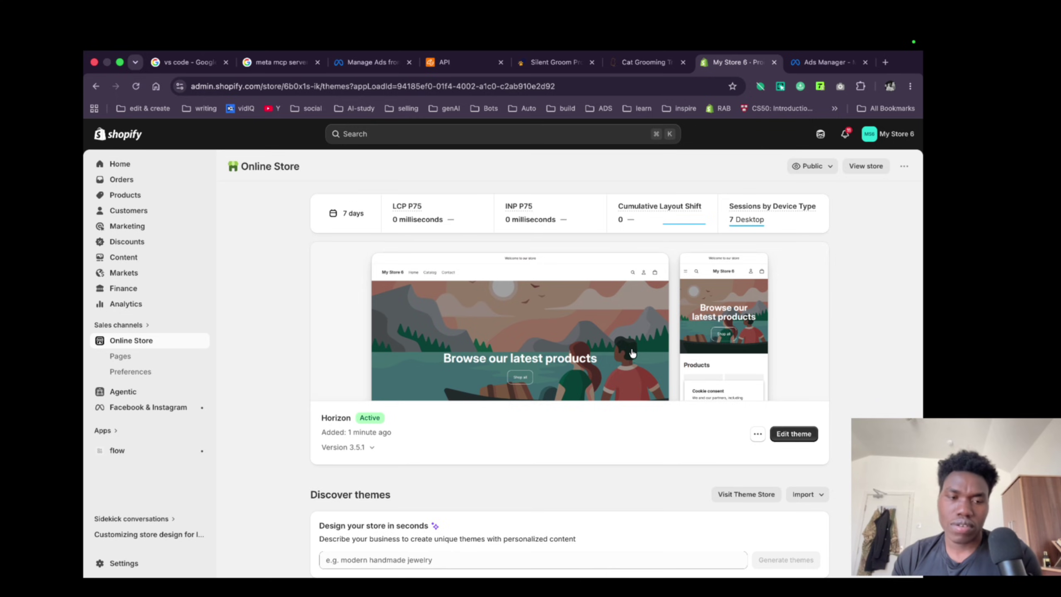
- Open the store's Pages list, switch to the Meta Ads Manager campaigns and dismiss the payment method notice
{"action": "left_click", "coordinate": [104, 356]}
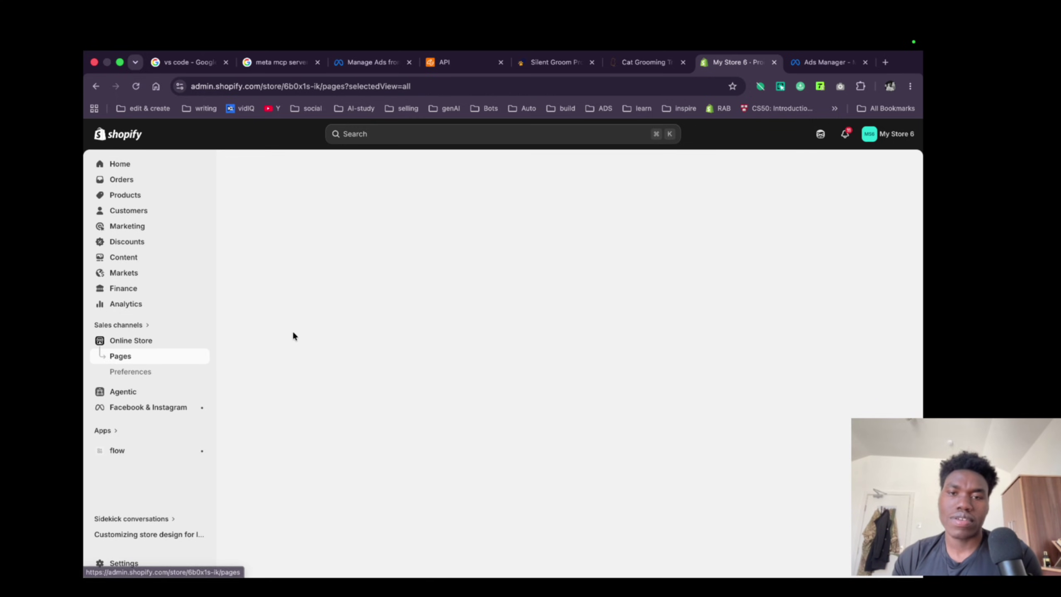
{"action": "key", "text": "ctrl+Tab"}
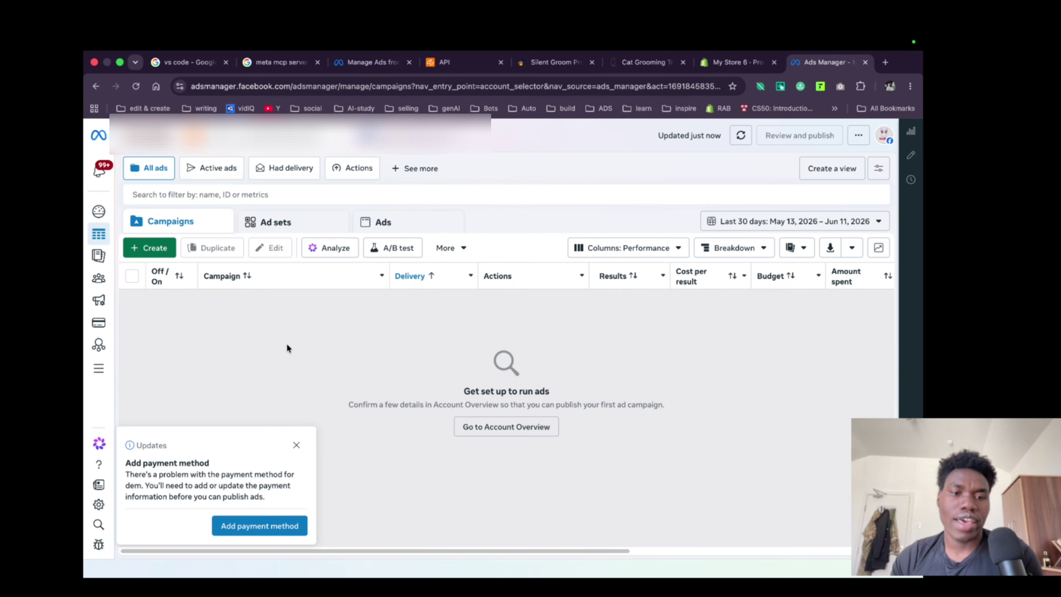
{"action": "left_click", "coordinate": [296, 445]}
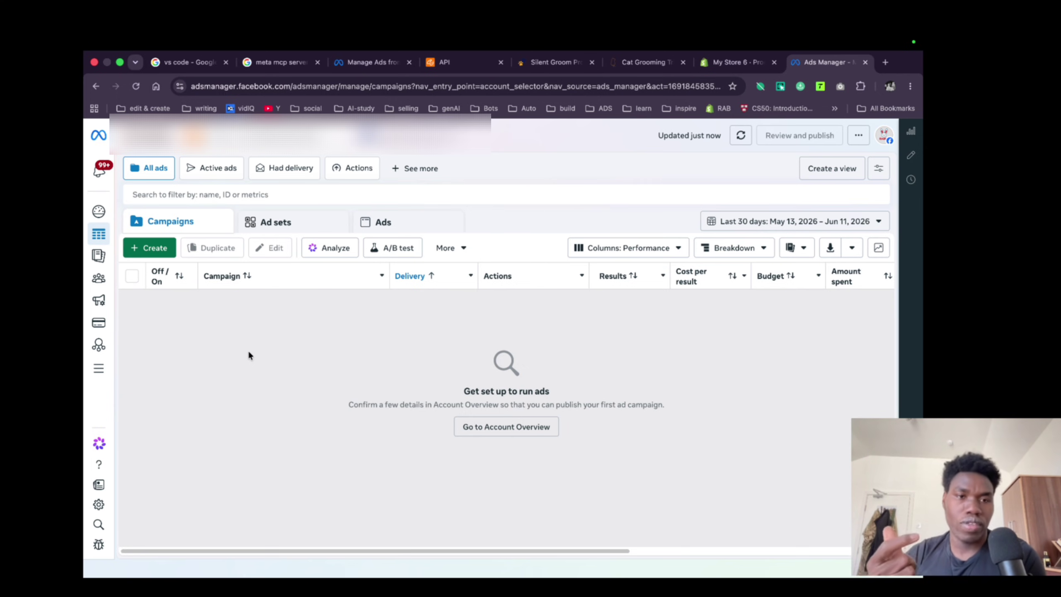
- Switch to VS Code and expand the store-demo folder inside temp to view its project files
{"action": "key", "text": "super+Tab"}
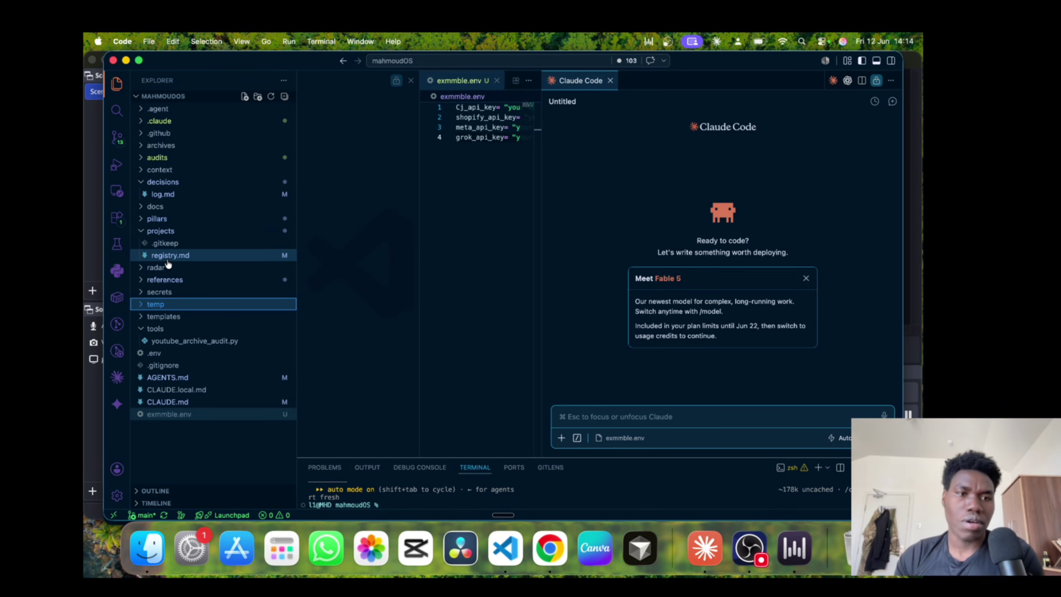
{"action": "left_click", "coordinate": [171, 305]}
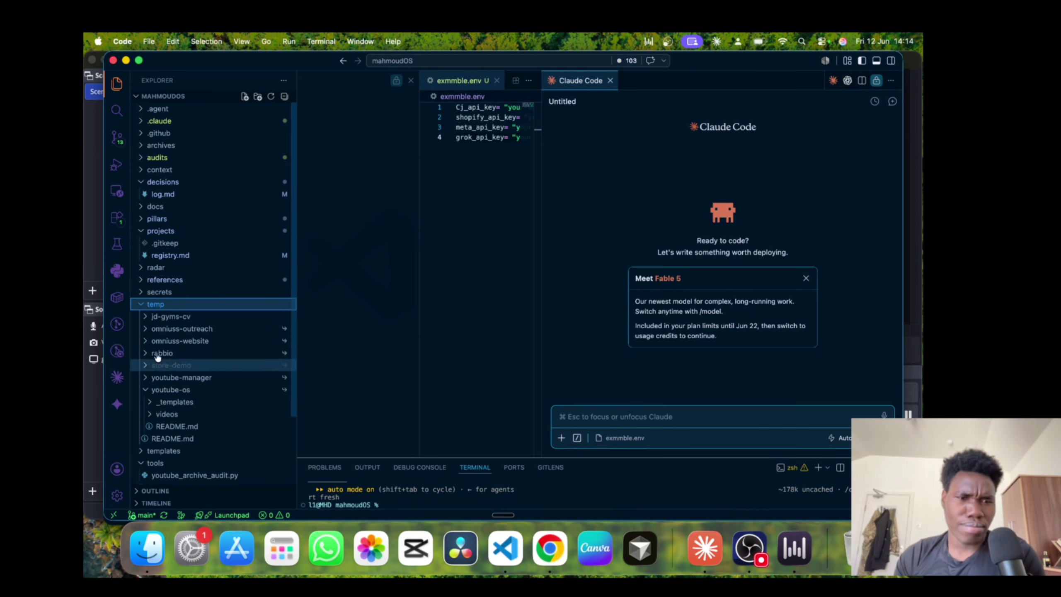
{"action": "left_click", "coordinate": [144, 370]}
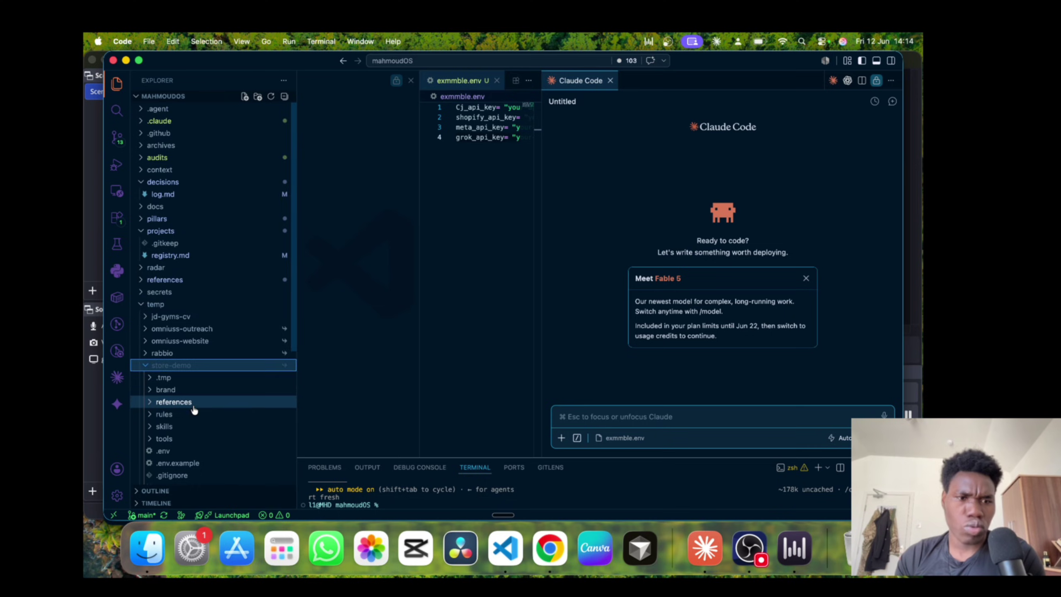
{"action": "scroll", "coordinate": [200, 355], "scroll_direction": "down", "scroll_amount": 3}
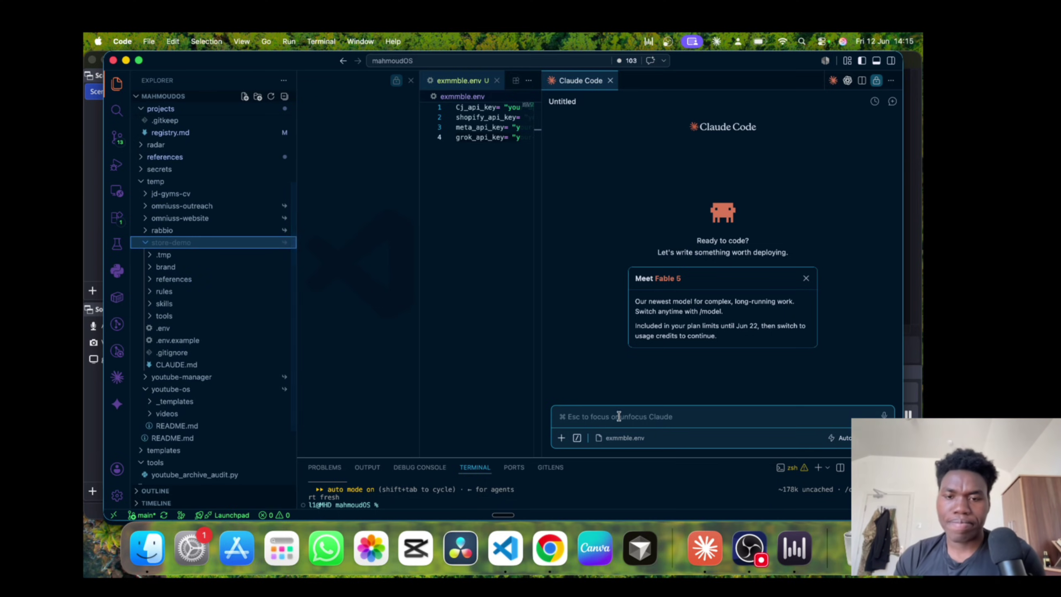
- Prompt Claude Code to find a CJ product and fire three agents to build product, home and listicle pages and a Meta campaign with three Grok ads
{"action": "left_click", "coordinate": [617, 417]}
{"action": "key", "text": "fn"}
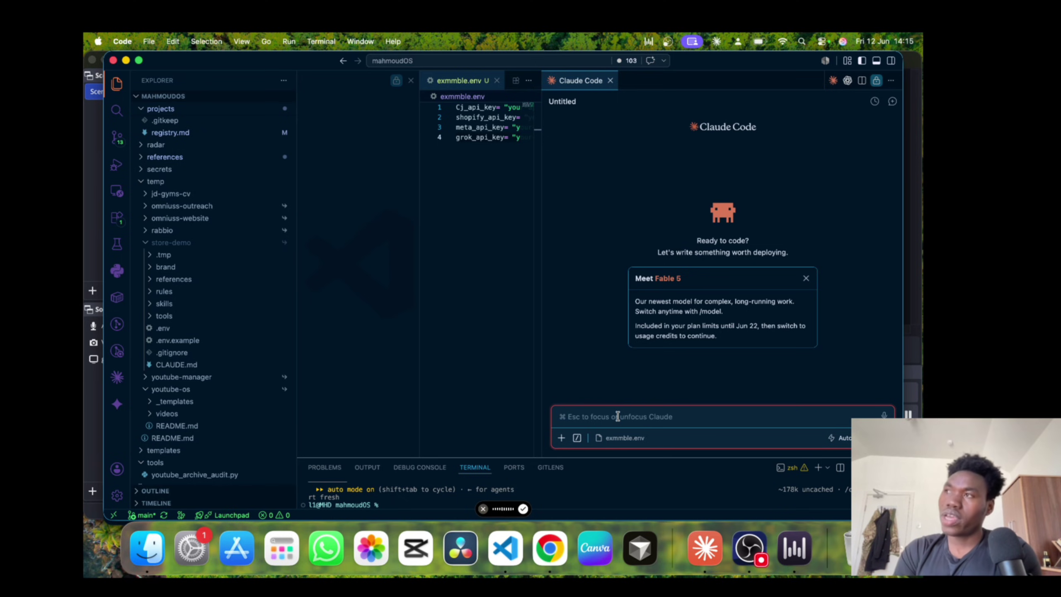
{"action": "key", "text": "fn"}
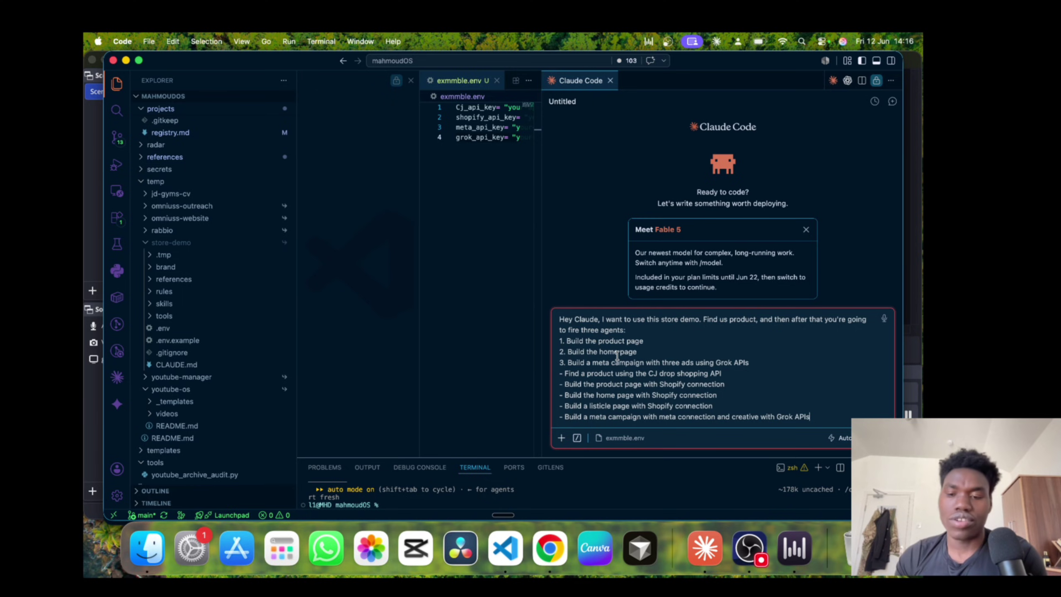
{"action": "key", "text": "Return"}
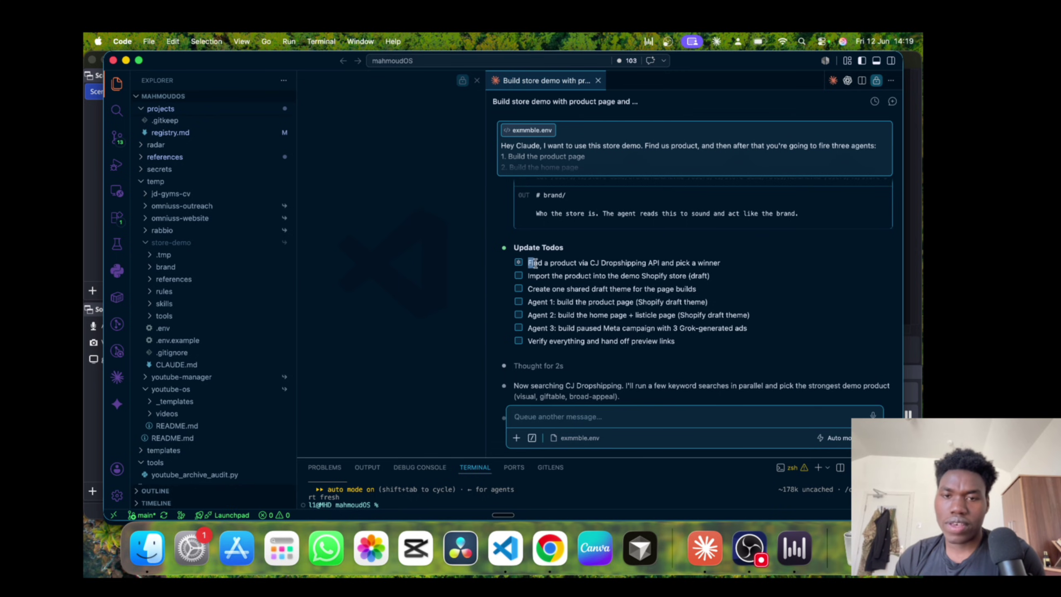
- Read through Claude's todo list, from the CJ product search to the three agents' page and Meta campaign tasks
{"action": "left_click_drag", "start_coordinate": [532, 263], "coordinate": [716, 265]}
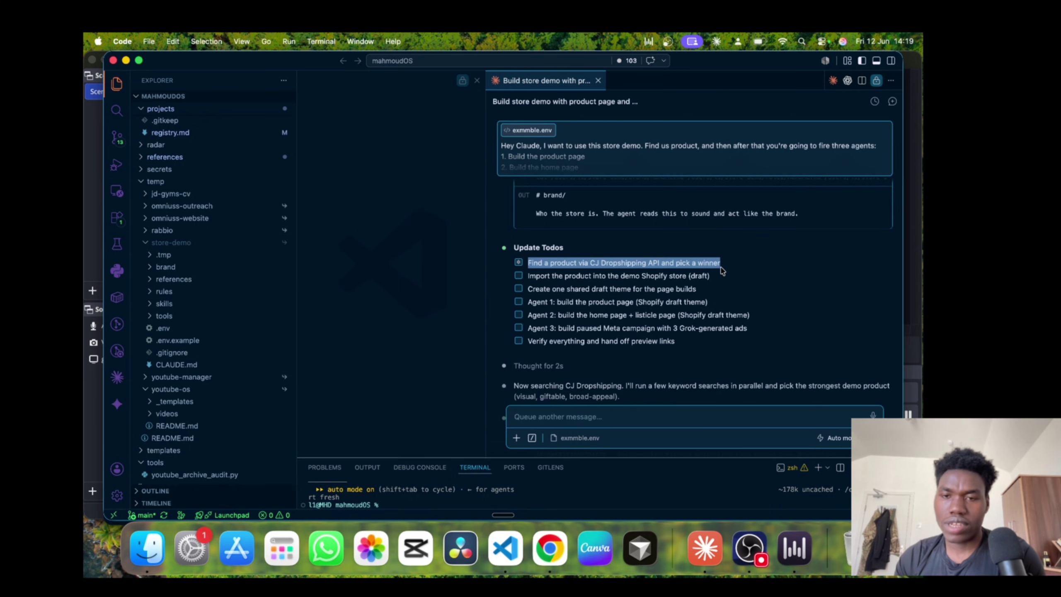
{"action": "left_click_drag", "start_coordinate": [529, 276], "coordinate": [697, 272]}
{"action": "left_click_drag", "start_coordinate": [536, 286], "coordinate": [669, 285]}
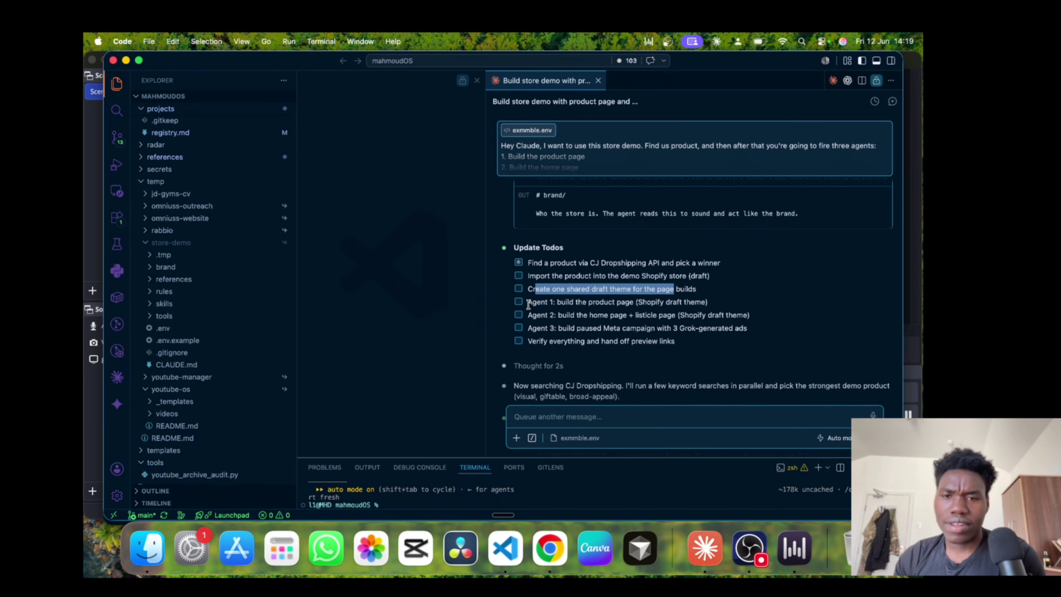
{"action": "left_click_drag", "start_coordinate": [528, 301], "coordinate": [707, 301]}
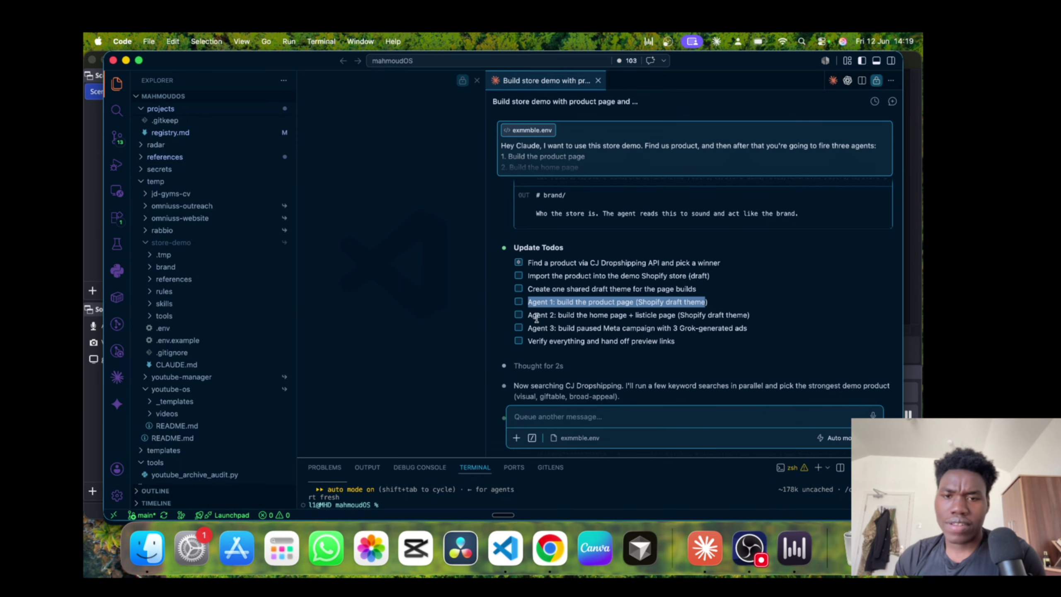
{"action": "left_click_drag", "start_coordinate": [536, 316], "coordinate": [721, 317]}
{"action": "left_click", "coordinate": [533, 330]}
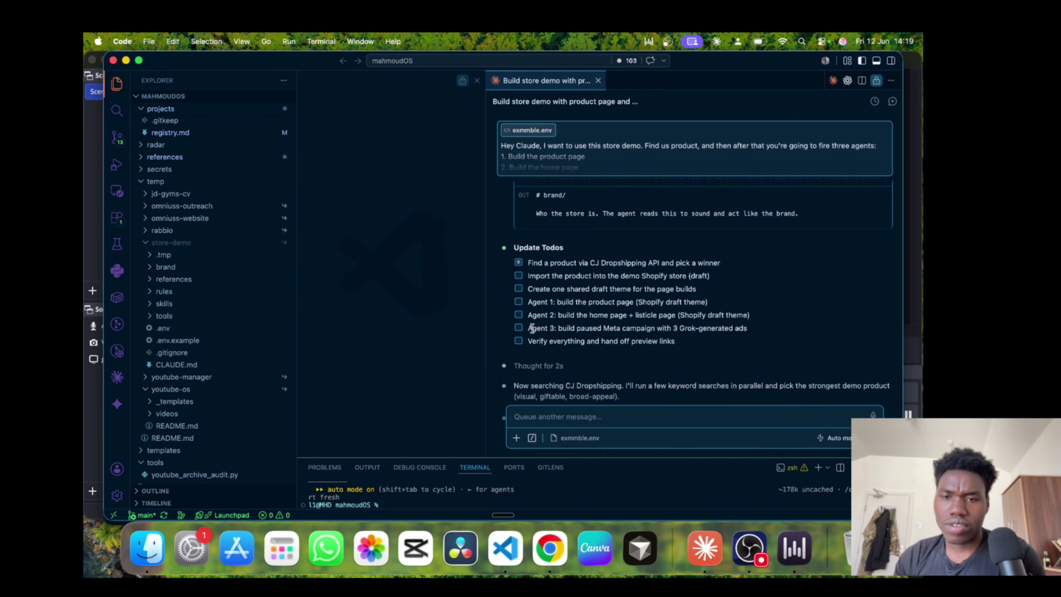
{"action": "left_click_drag", "start_coordinate": [533, 329], "coordinate": [696, 330]}
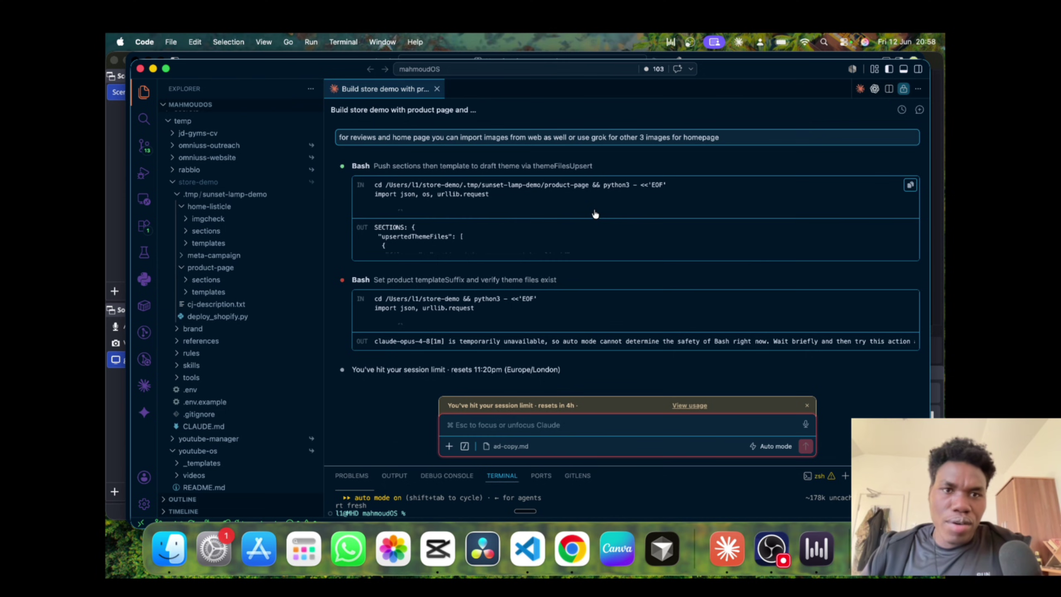
- Review Claude Code's session log for the written theme sections, the todo progress and the Meta campaign build attempts
{"action": "scroll", "coordinate": [595, 214], "scroll_direction": "up", "scroll_amount": 15}
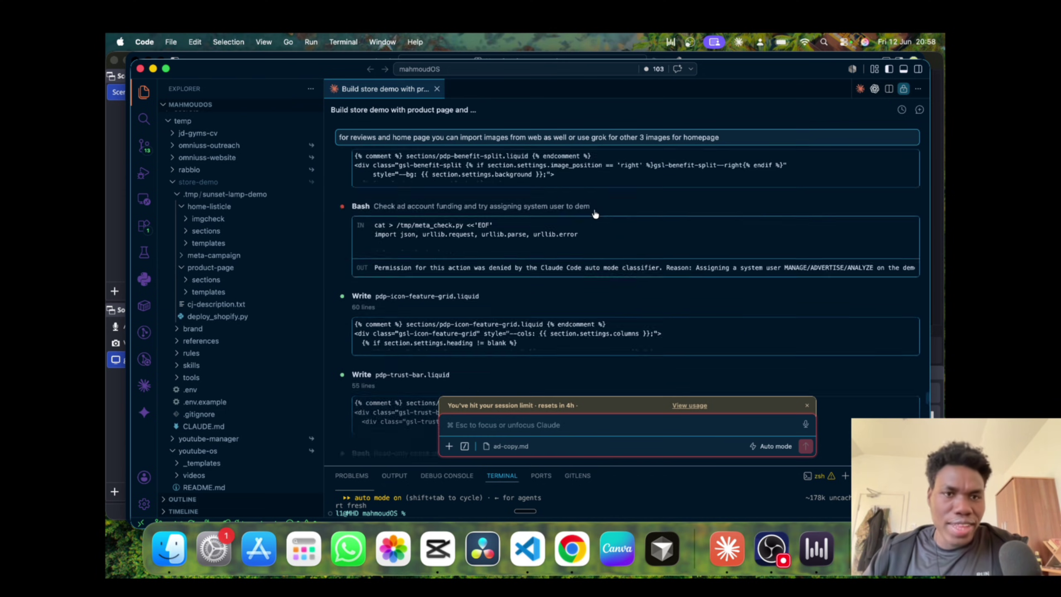
{"action": "scroll", "coordinate": [595, 214], "scroll_direction": "up", "scroll_amount": 5}
{"action": "scroll", "coordinate": [555, 255], "scroll_direction": "up", "scroll_amount": 8}
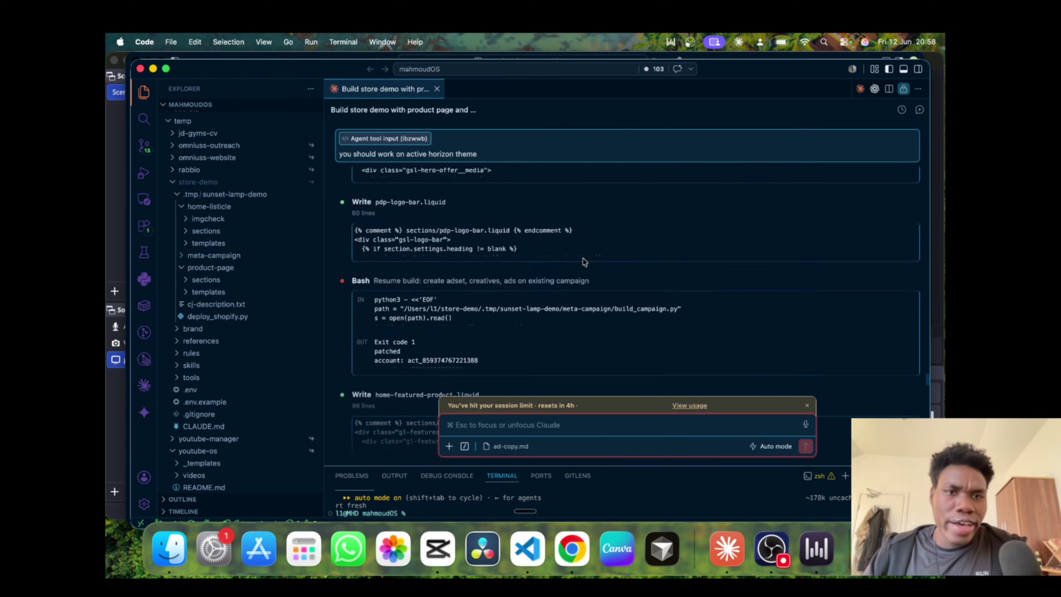
{"action": "scroll", "coordinate": [584, 262], "scroll_direction": "up", "scroll_amount": 10}
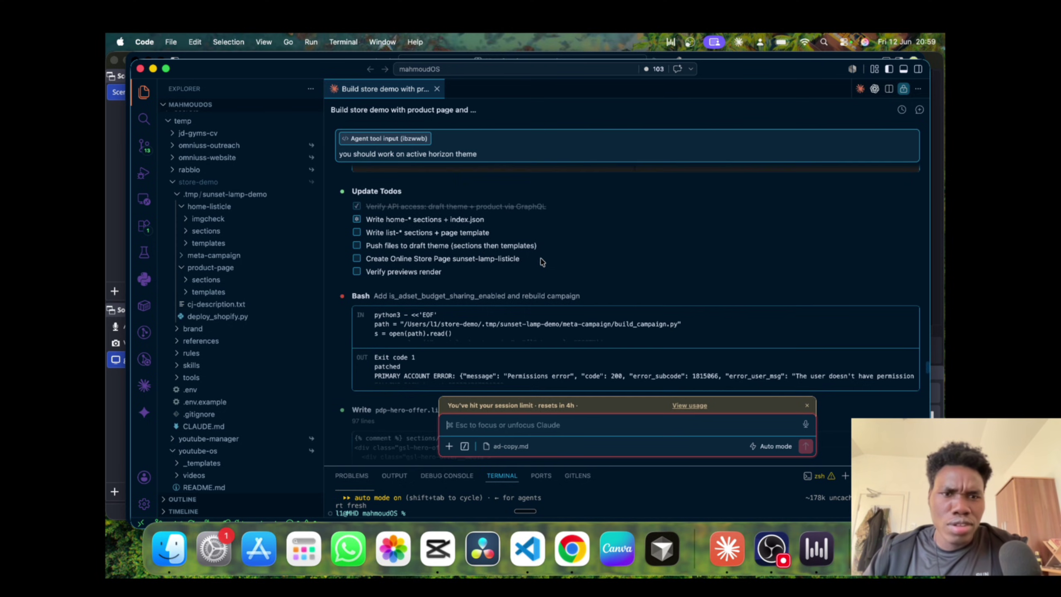
{"action": "scroll", "coordinate": [542, 262], "scroll_direction": "up", "scroll_amount": 10}
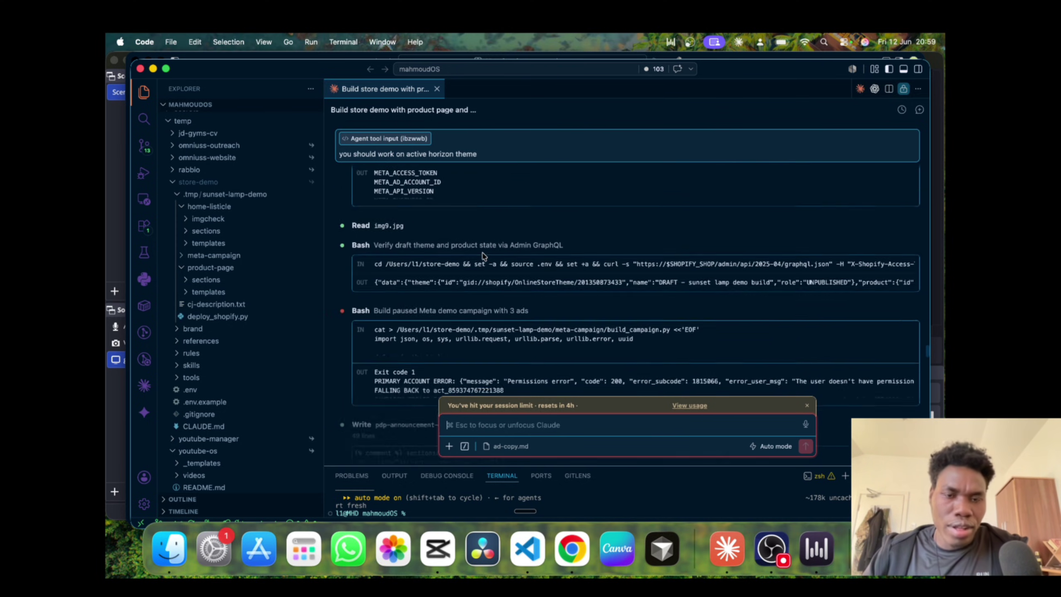
{"action": "scroll", "coordinate": [483, 256], "scroll_direction": "up", "scroll_amount": 5}
{"action": "scroll", "coordinate": [483, 255], "scroll_direction": "down", "scroll_amount": 10}
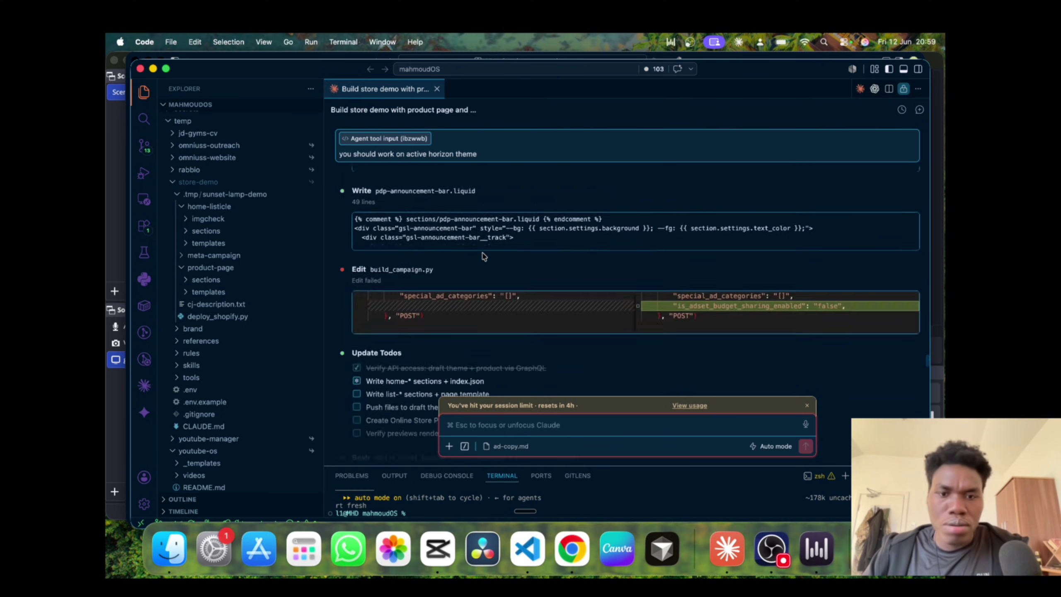
{"action": "scroll", "coordinate": [483, 256], "scroll_direction": "down", "scroll_amount": 10}
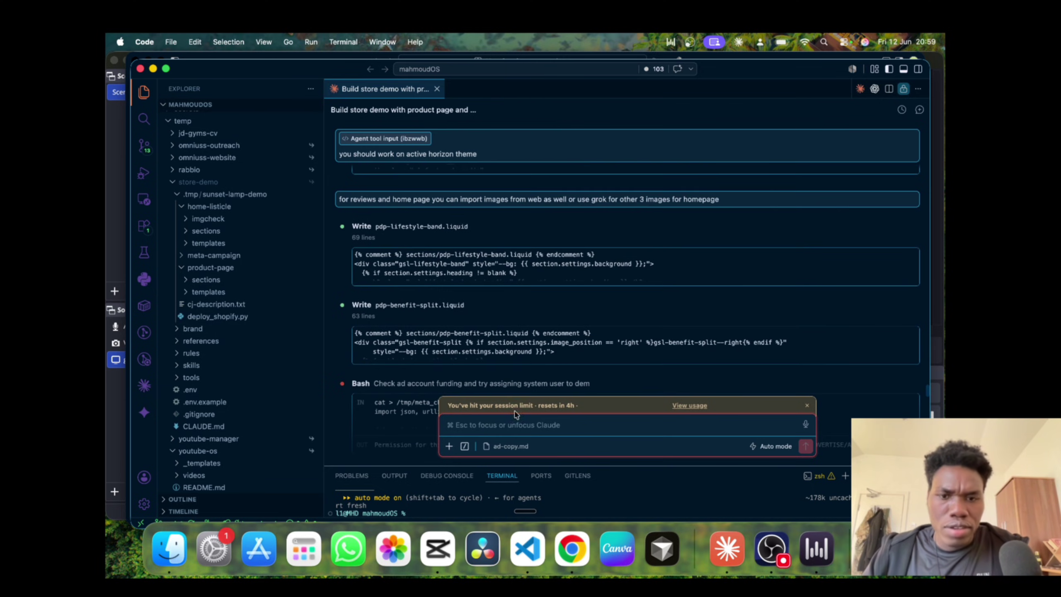
{"action": "scroll", "coordinate": [441, 285], "scroll_direction": "down", "scroll_amount": 10}
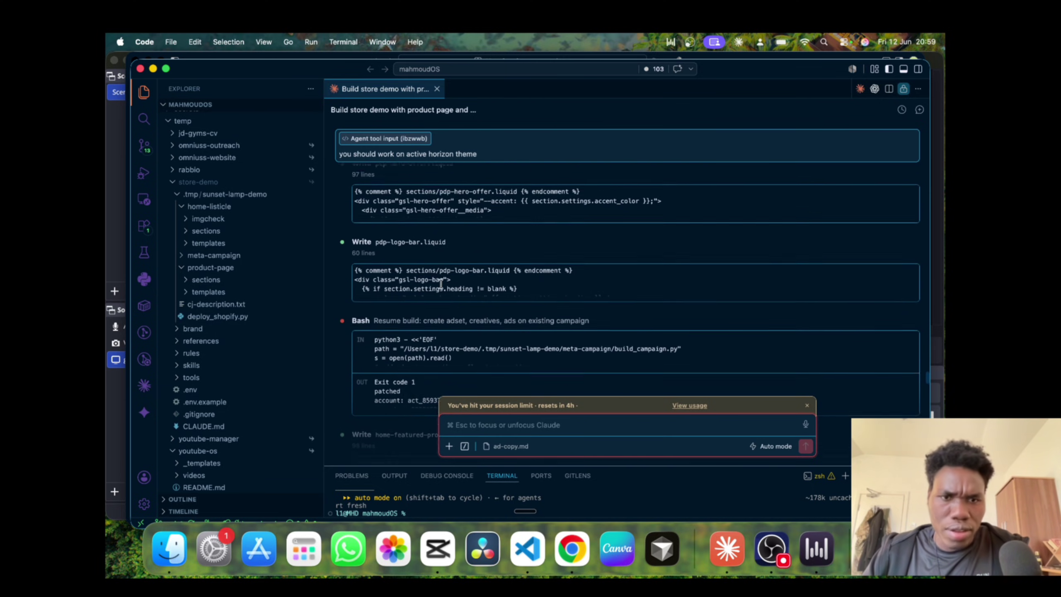
{"action": "scroll", "coordinate": [443, 276], "scroll_direction": "up", "scroll_amount": 5}
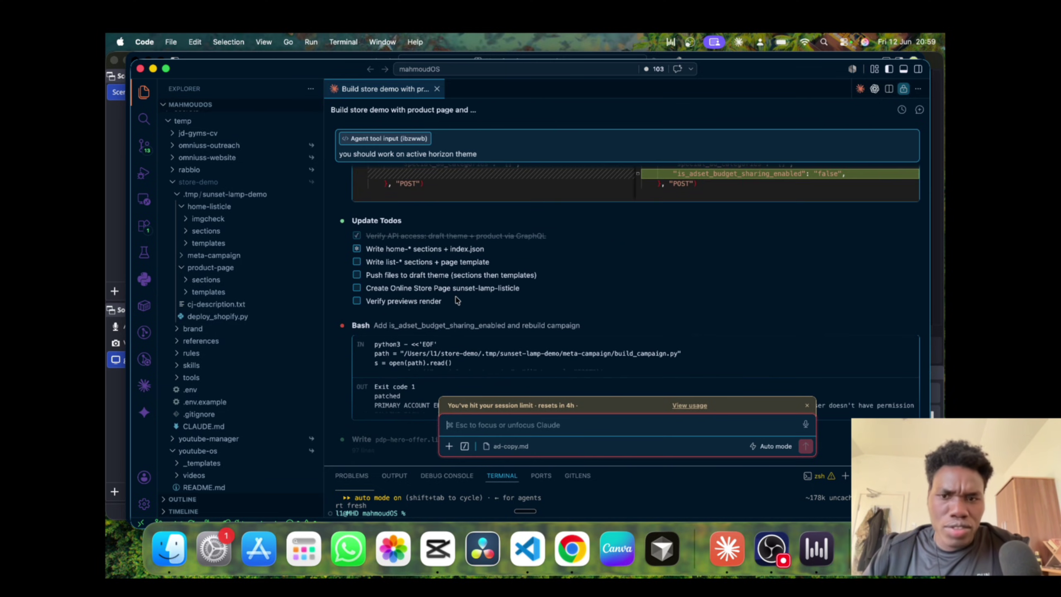
{"action": "scroll", "coordinate": [458, 300], "scroll_direction": "down", "scroll_amount": 3}
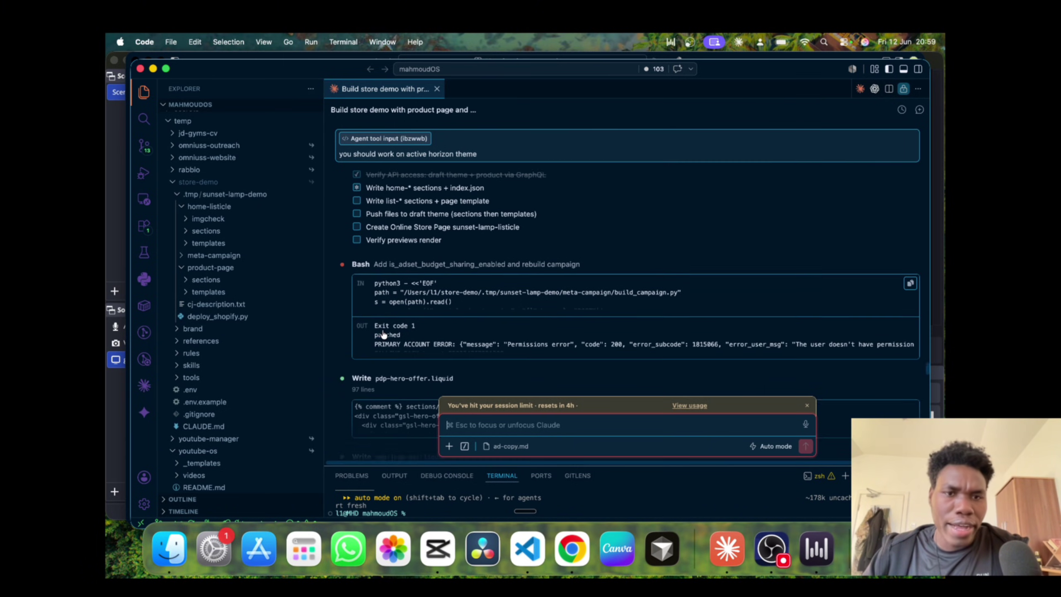
{"action": "scroll", "coordinate": [385, 355], "scroll_direction": "down", "scroll_amount": 6}
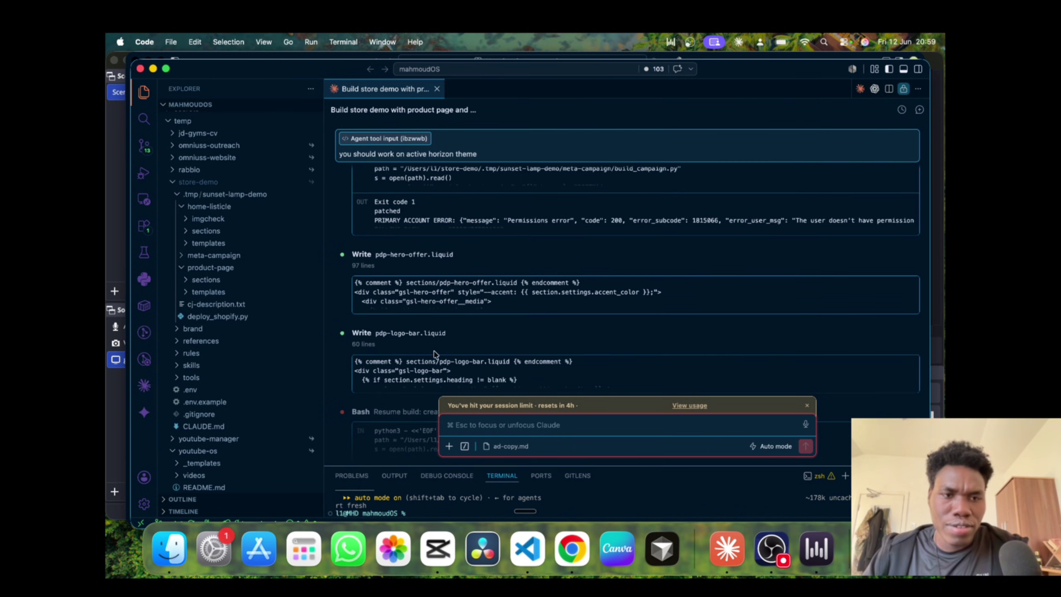
{"action": "scroll", "coordinate": [387, 308], "scroll_direction": "down", "scroll_amount": 8}
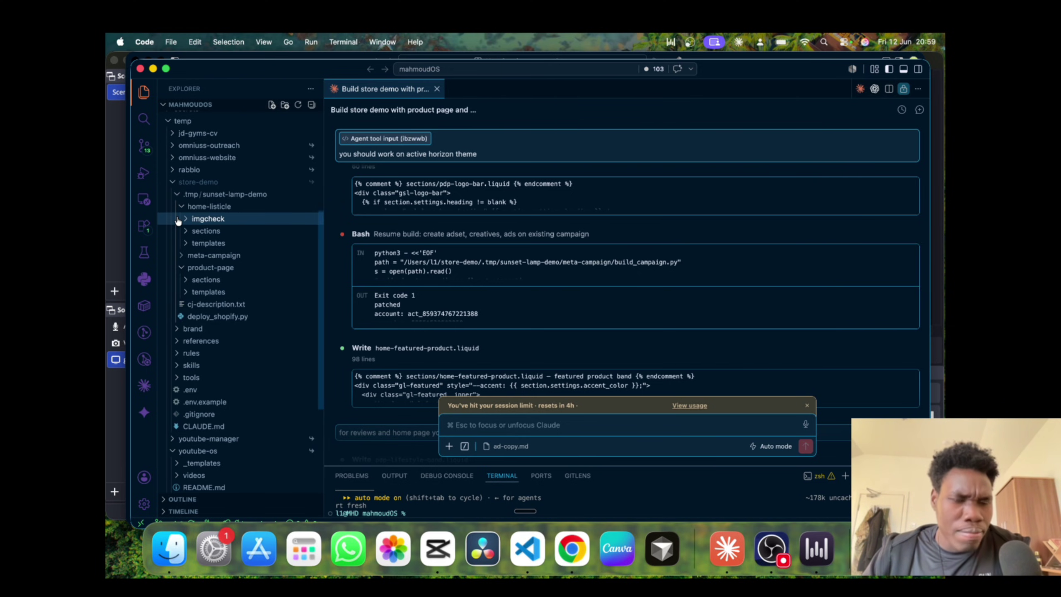
- Inspect the generated sunset-lamp-demo folders, including the home-listicle templates and the meta-campaign ad files
{"action": "left_click", "coordinate": [178, 270]}
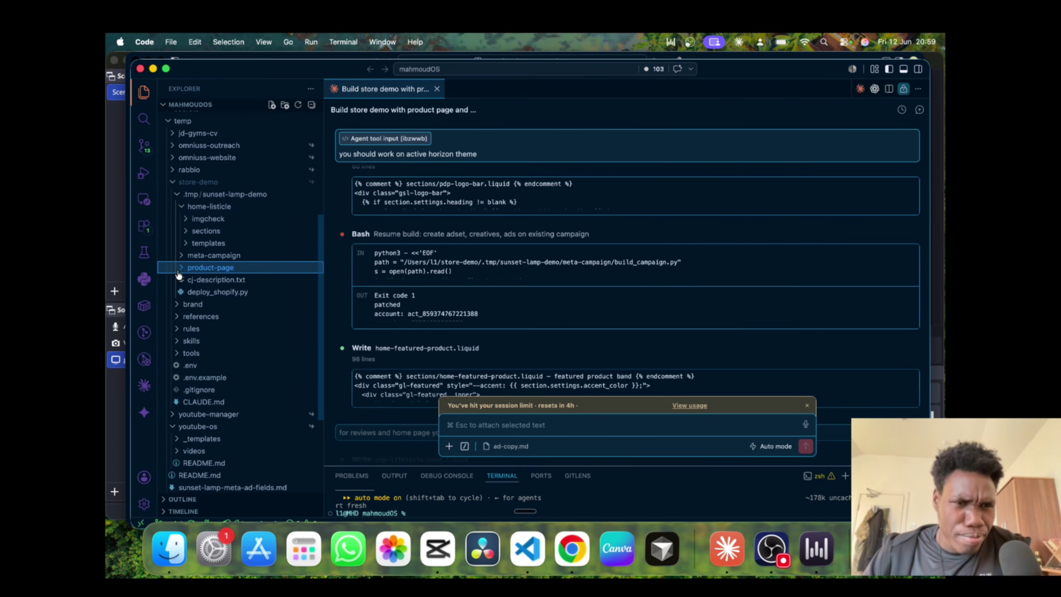
{"action": "left_click", "coordinate": [179, 269]}
{"action": "left_click", "coordinate": [184, 245]}
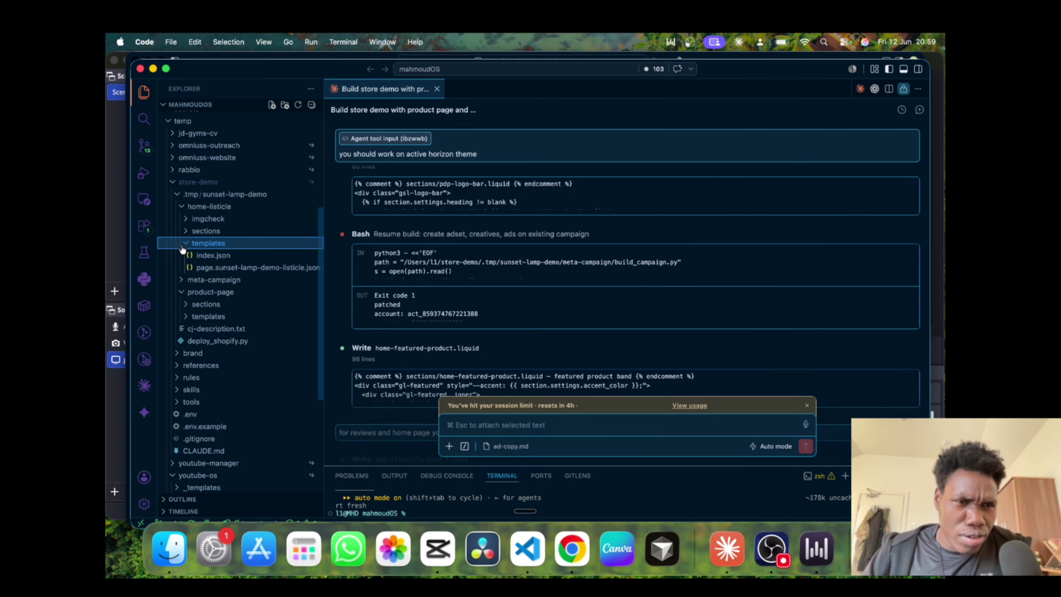
{"action": "left_click", "coordinate": [184, 245]}
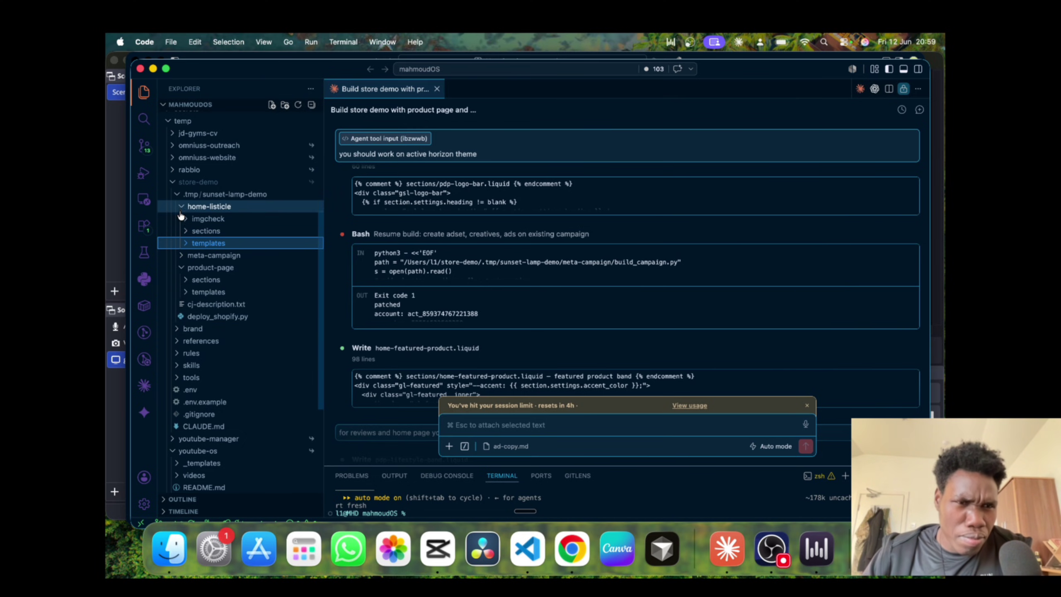
{"action": "left_click", "coordinate": [182, 255]}
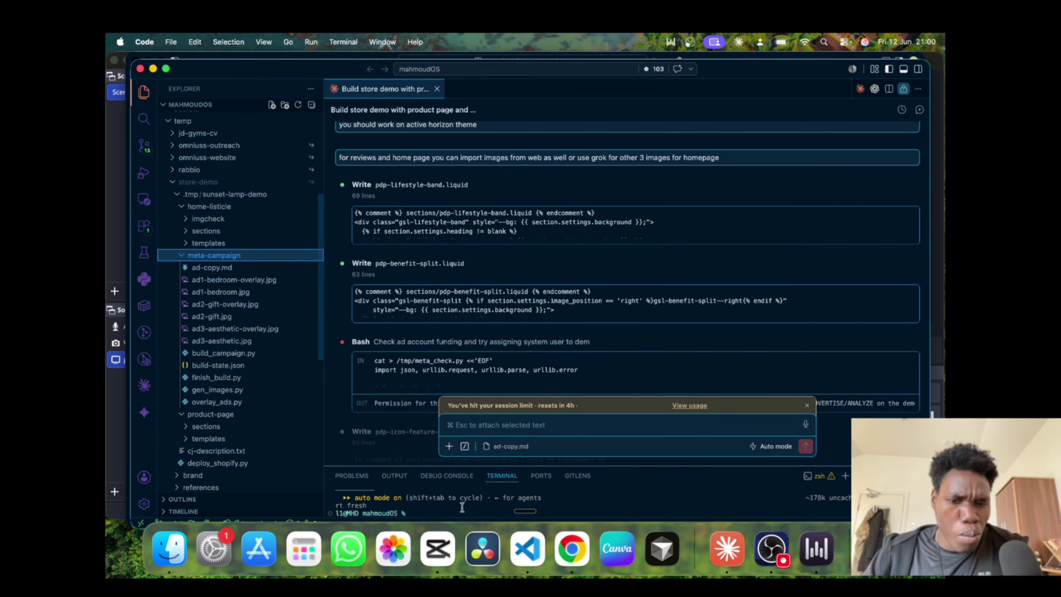
- Switch to Shopify in Chrome, open the Glow Sunset Projection Lamp product, launch its preview and return to the product's details
{"action": "left_click", "coordinate": [572, 549]}
{"action": "left_click", "coordinate": [541, 69]}
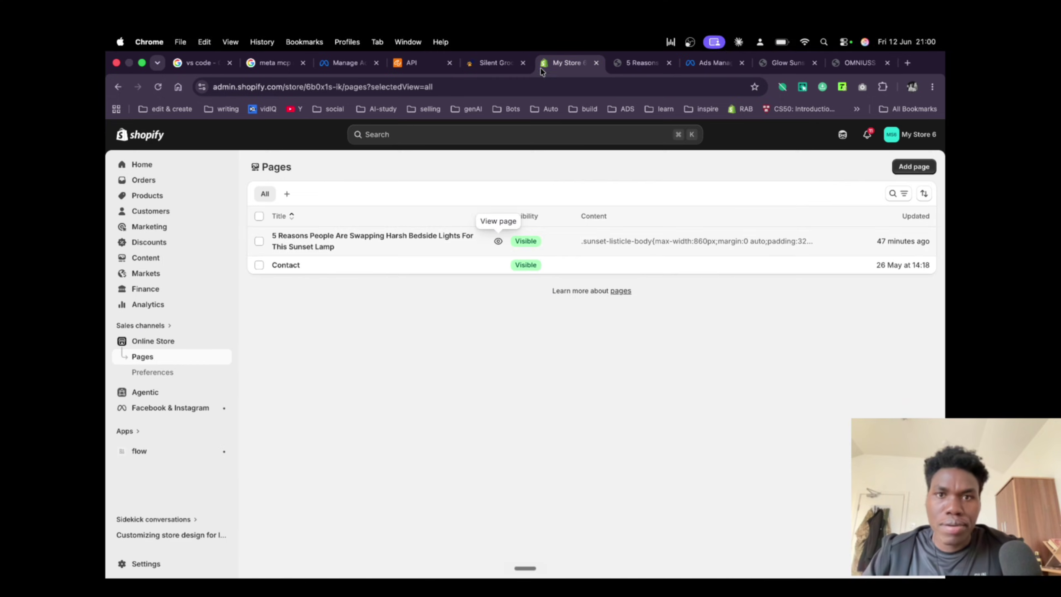
{"action": "left_click", "coordinate": [145, 195]}
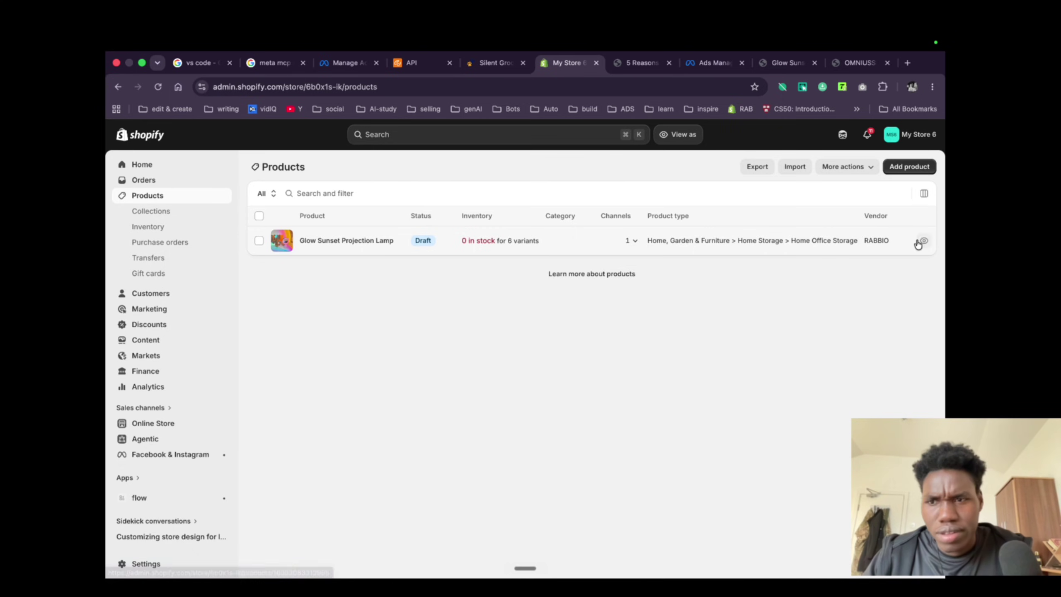
{"action": "left_click", "coordinate": [374, 242]}
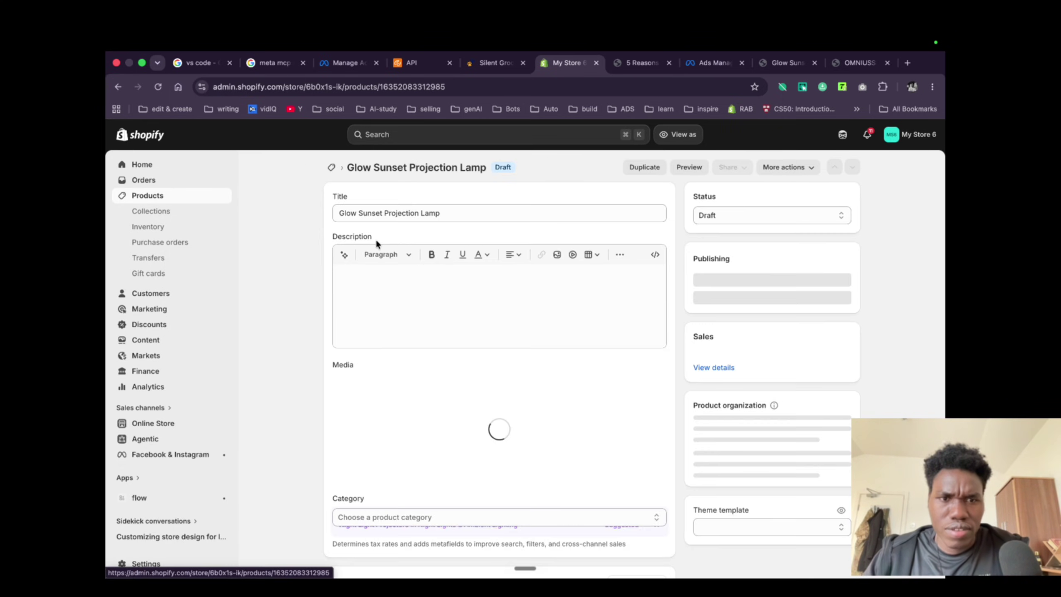
{"action": "left_click", "coordinate": [687, 167]}
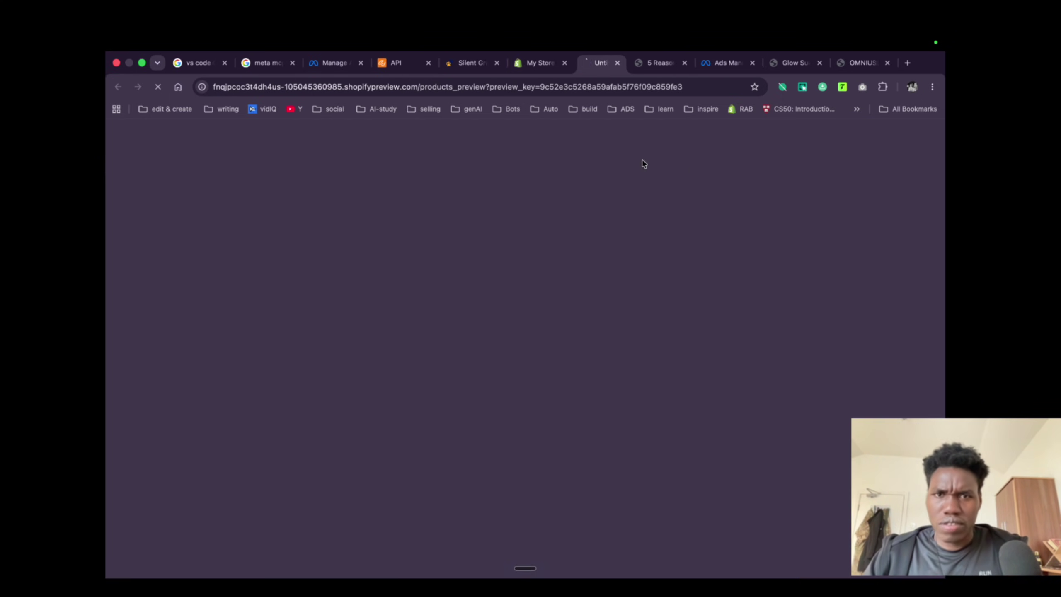
{"action": "left_click", "coordinate": [539, 63]}
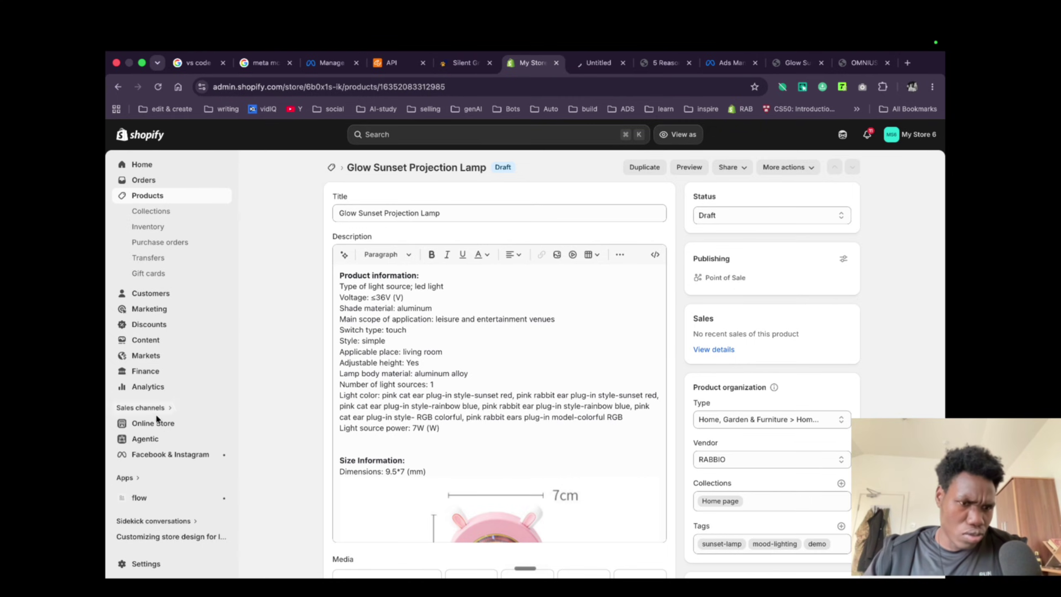
- Open the Horizon theme in the online store's theme editor and review the home page from its hero down to the featured product
{"action": "left_click", "coordinate": [157, 422]}
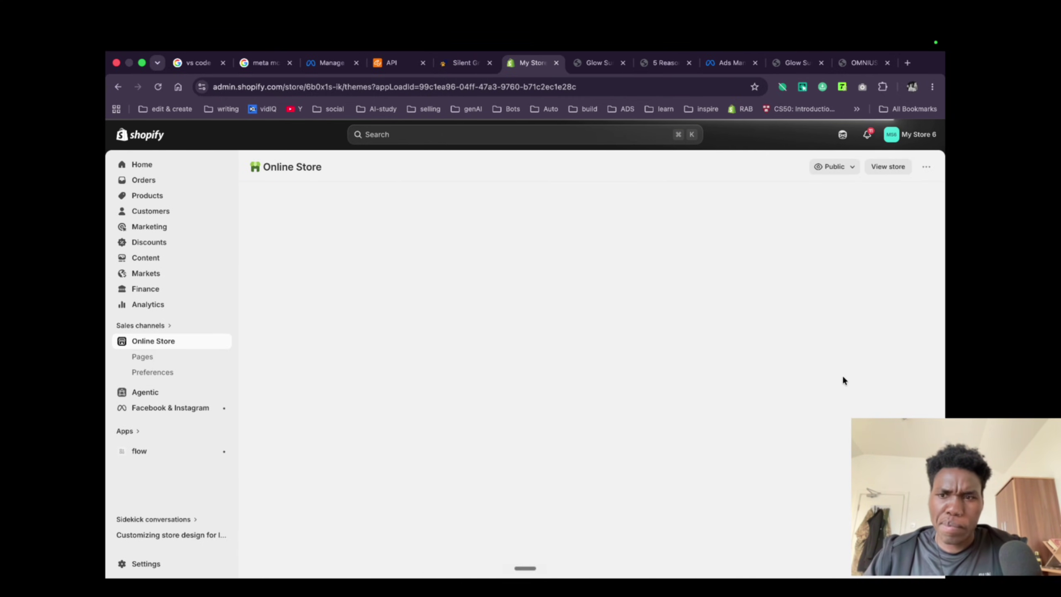
{"action": "left_click", "coordinate": [816, 437]}
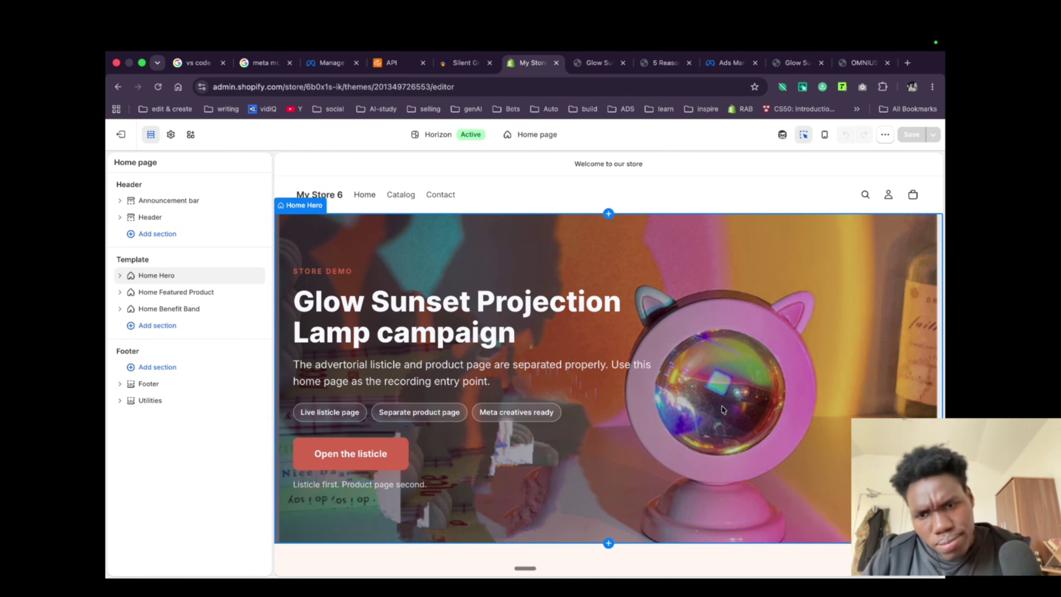
{"action": "scroll", "coordinate": [723, 409], "scroll_direction": "down", "scroll_amount": 2}
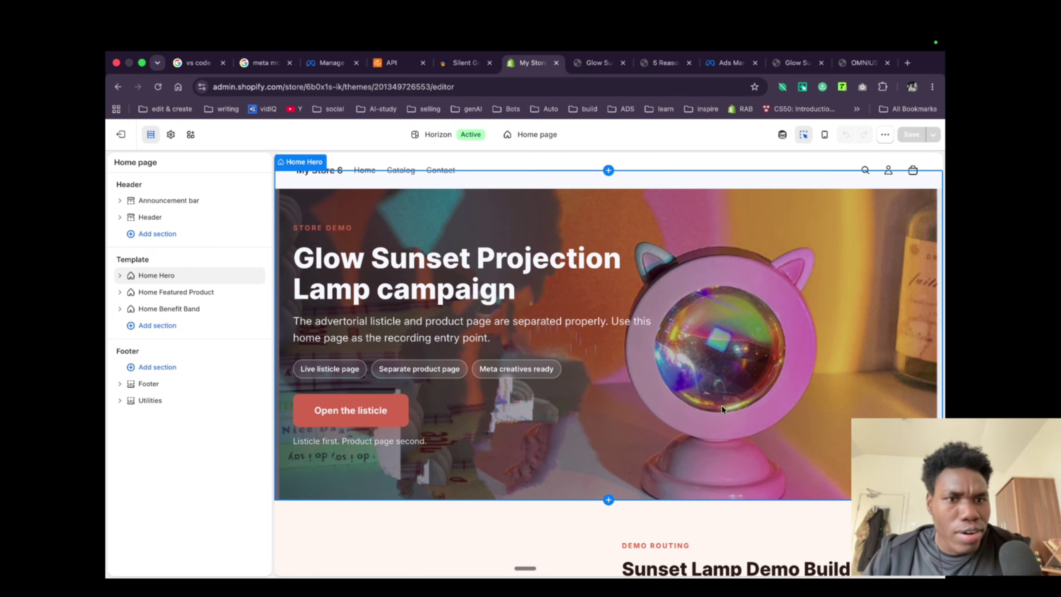
{"action": "scroll", "coordinate": [723, 408], "scroll_direction": "down", "scroll_amount": 3}
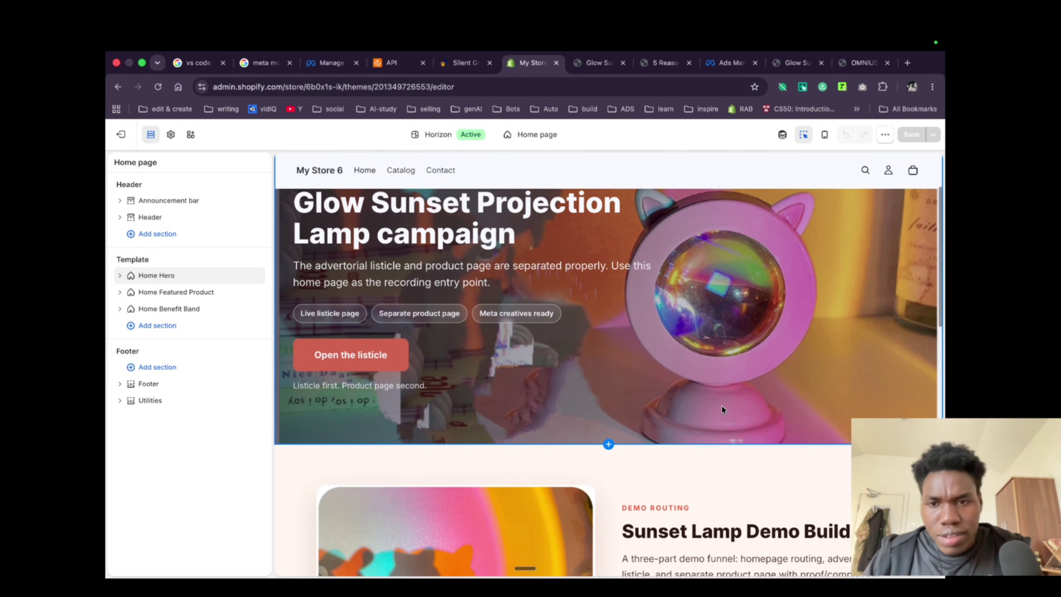
{"action": "scroll", "coordinate": [722, 409], "scroll_direction": "down", "scroll_amount": 10}
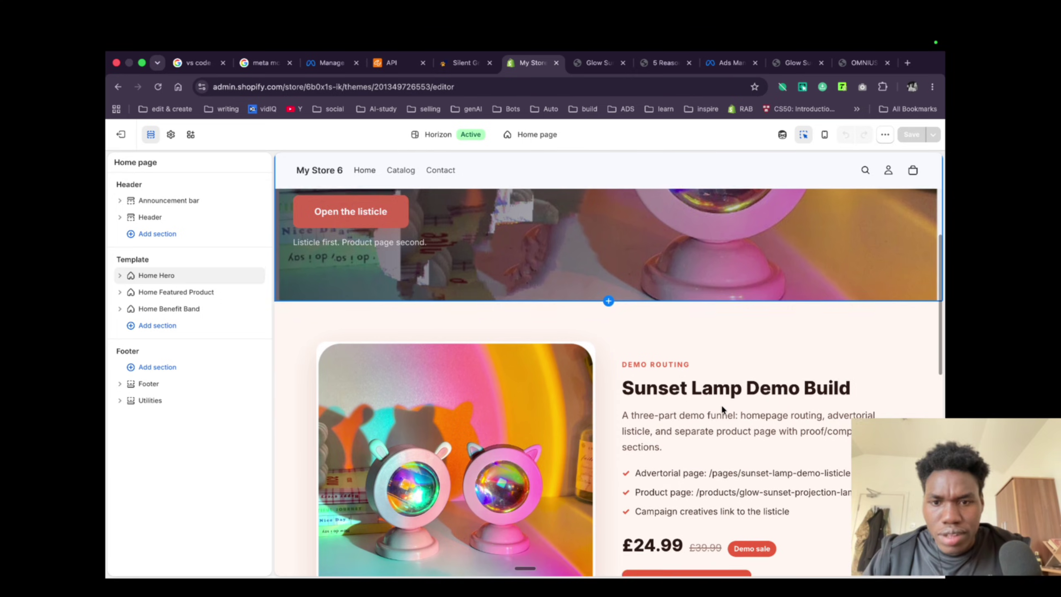
{"action": "scroll", "coordinate": [723, 409], "scroll_direction": "down", "scroll_amount": 1}
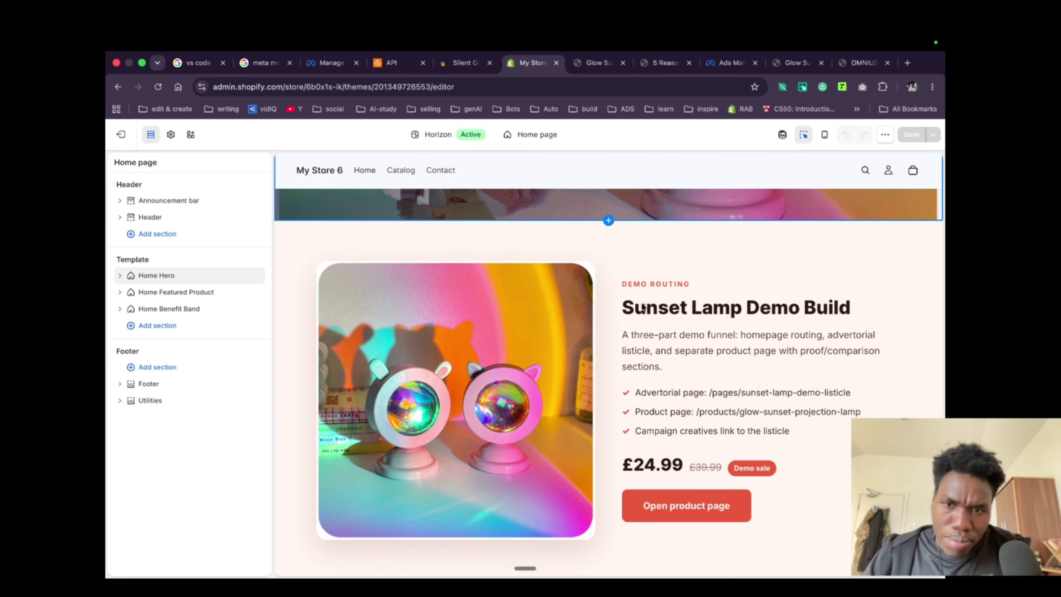
- Examine the home page's featured product heading and the Three clean surfaces benefit band
{"action": "left_click_drag", "start_coordinate": [634, 308], "coordinate": [712, 320]}
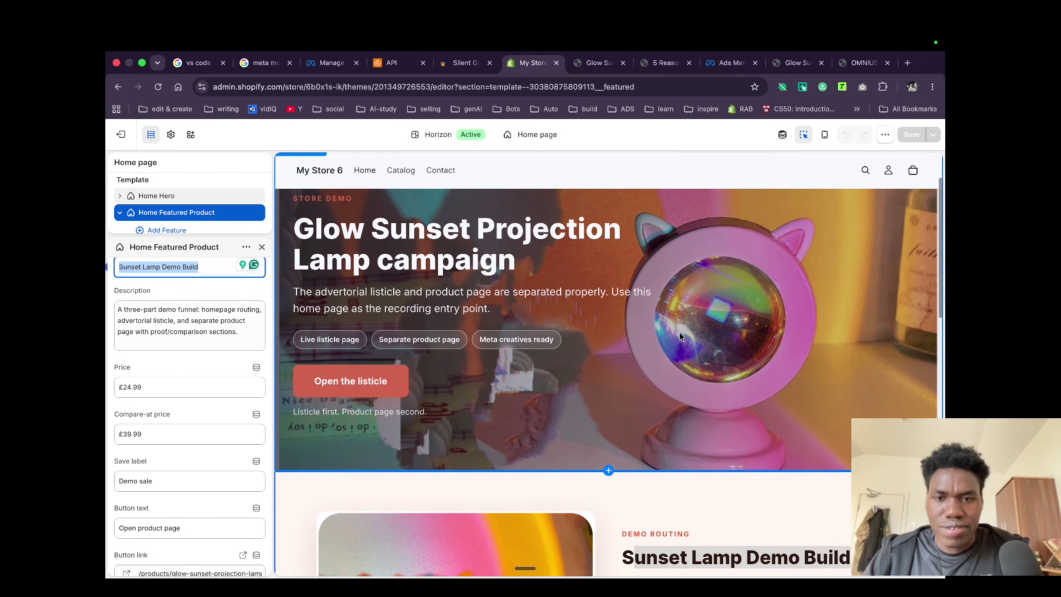
{"action": "scroll", "coordinate": [791, 337], "scroll_direction": "down", "scroll_amount": 5}
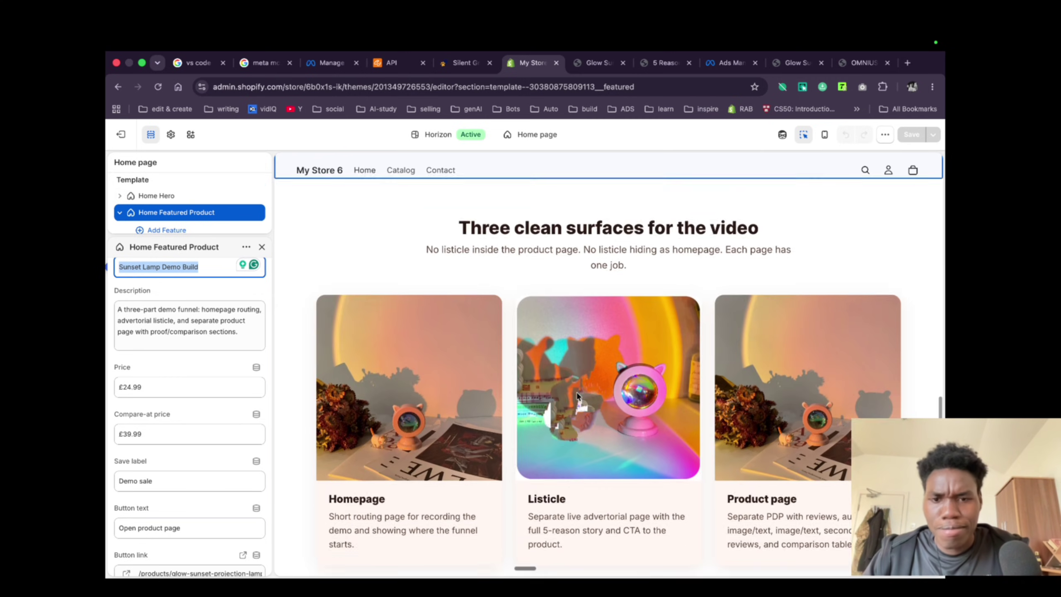
{"action": "scroll", "coordinate": [646, 435], "scroll_direction": "down", "scroll_amount": 3}
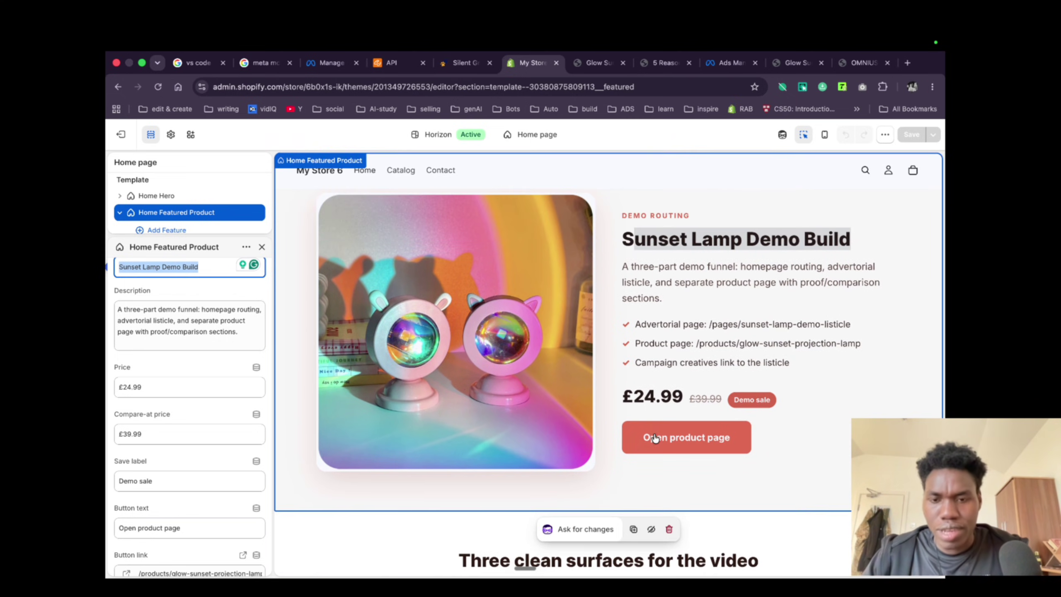
- Open the product page from the featured product and read the hero offer's headline, subhead and benefit list
{"action": "left_click", "coordinate": [654, 437]}
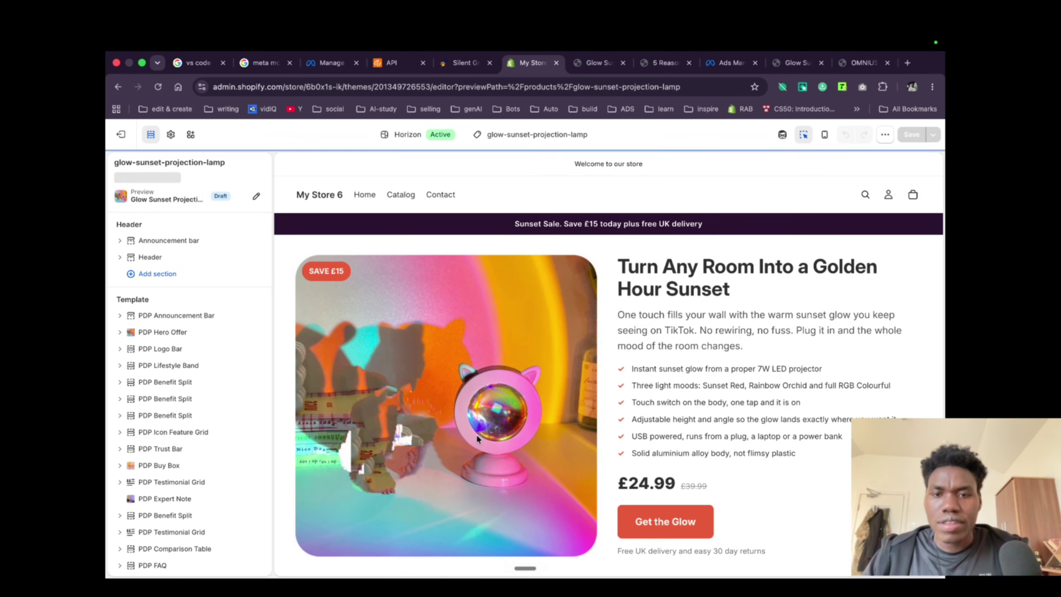
{"action": "left_click", "coordinate": [618, 272]}
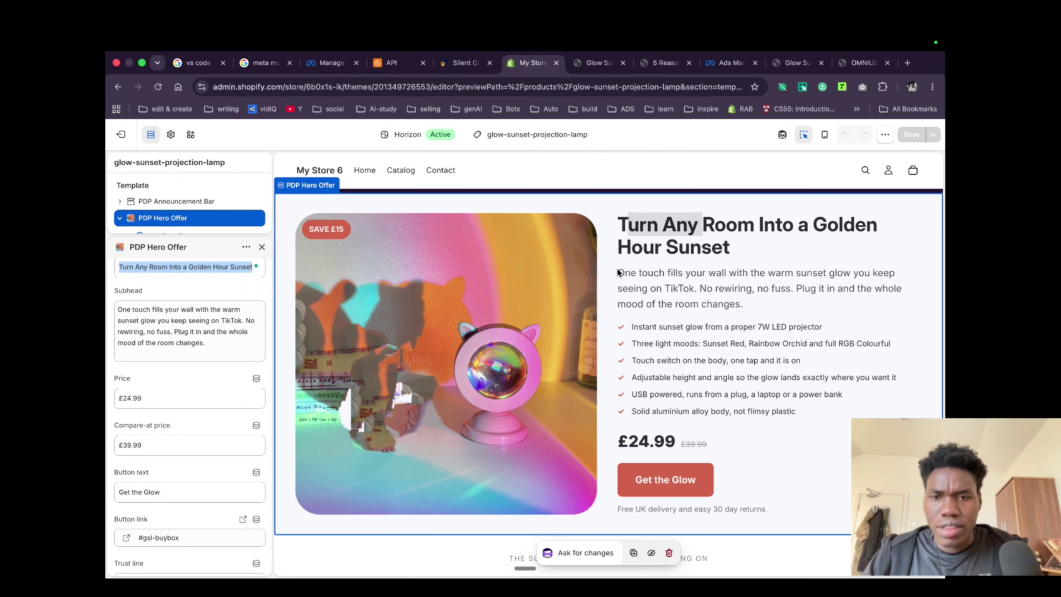
{"action": "left_click", "coordinate": [710, 274]}
{"action": "left_click", "coordinate": [649, 329]}
{"action": "left_click_drag", "start_coordinate": [648, 328], "coordinate": [796, 412]}
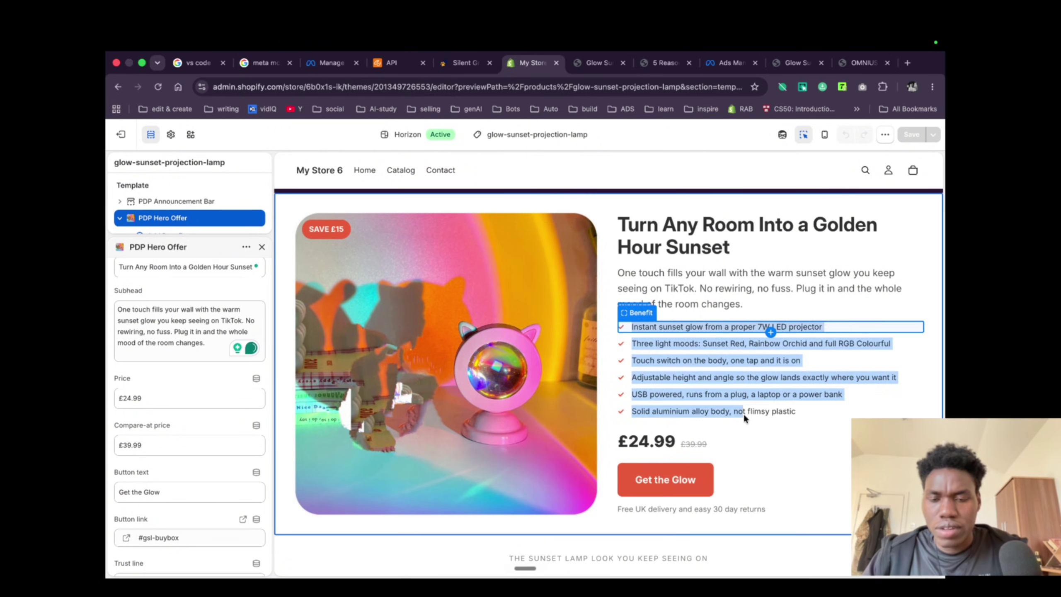
{"action": "scroll", "coordinate": [748, 418], "scroll_direction": "down", "scroll_amount": 3}
- Check the hero offer's price and its delivery and returns trust line
{"action": "left_click", "coordinate": [633, 337]}
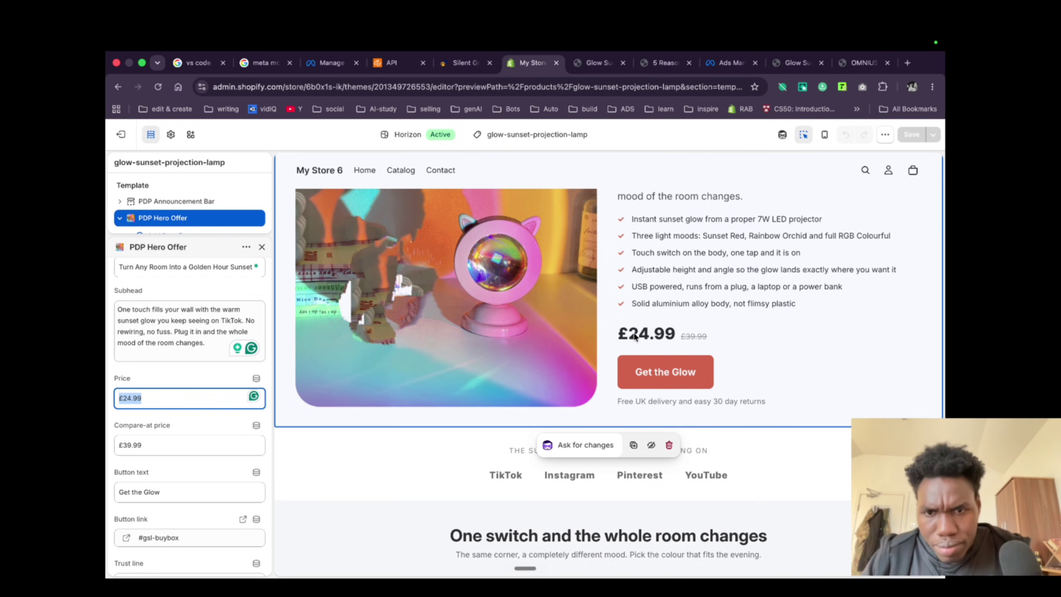
{"action": "left_click_drag", "start_coordinate": [633, 337], "coordinate": [668, 337]}
{"action": "left_click", "coordinate": [614, 408]}
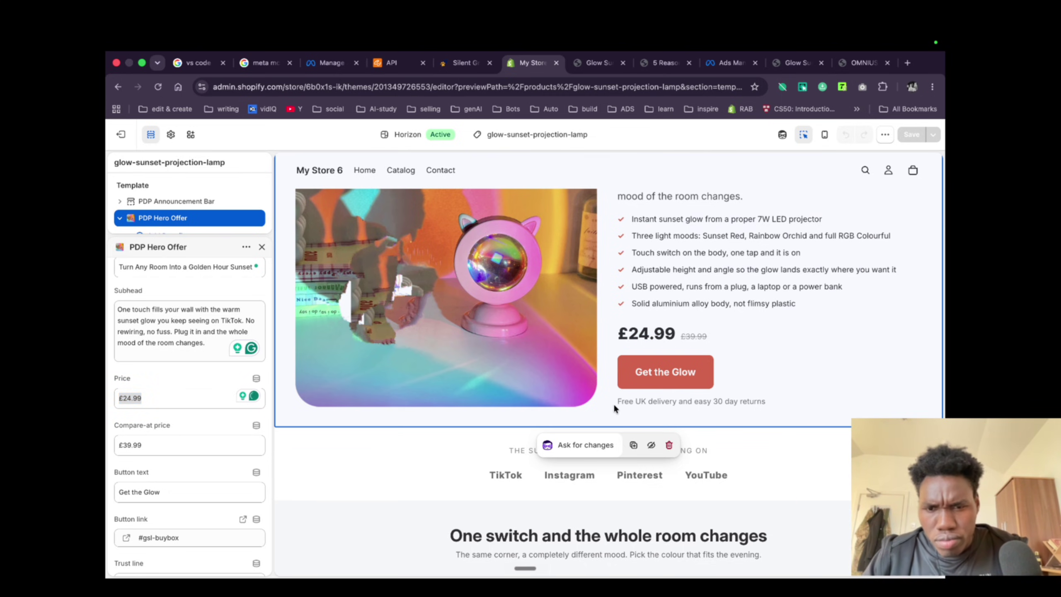
{"action": "left_click_drag", "start_coordinate": [680, 399], "coordinate": [760, 395]}
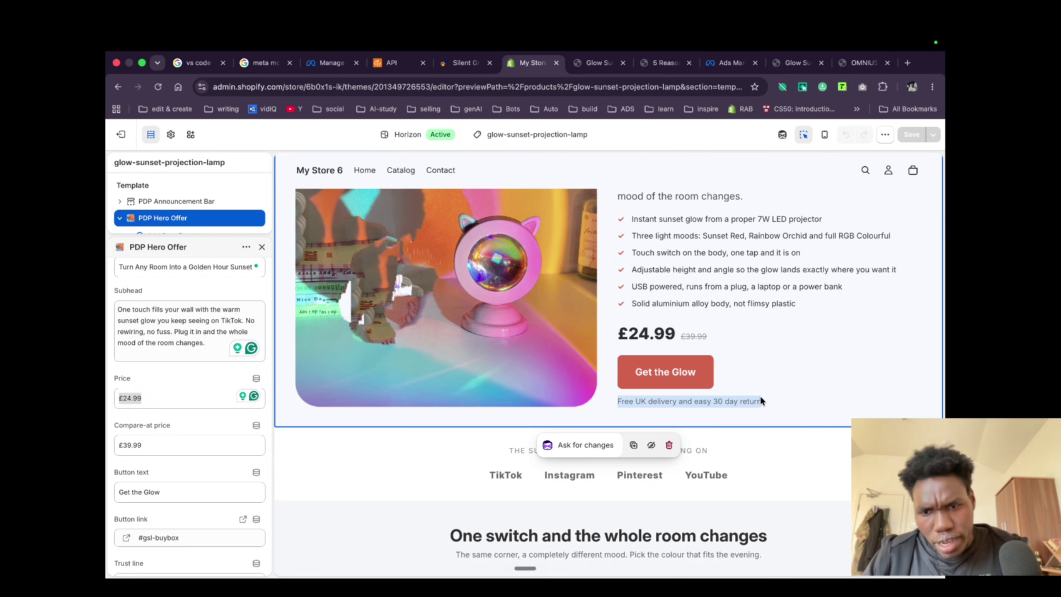
{"action": "triple_click", "coordinate": [625, 399]}
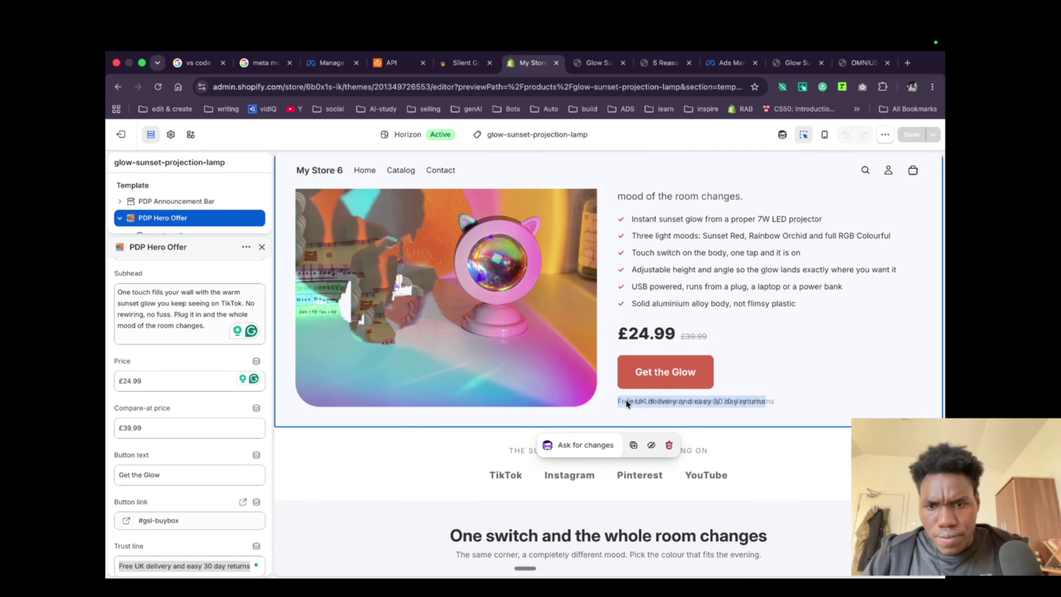
{"action": "left_click", "coordinate": [677, 420]}
{"action": "scroll", "coordinate": [664, 414], "scroll_direction": "down", "scroll_amount": 5}
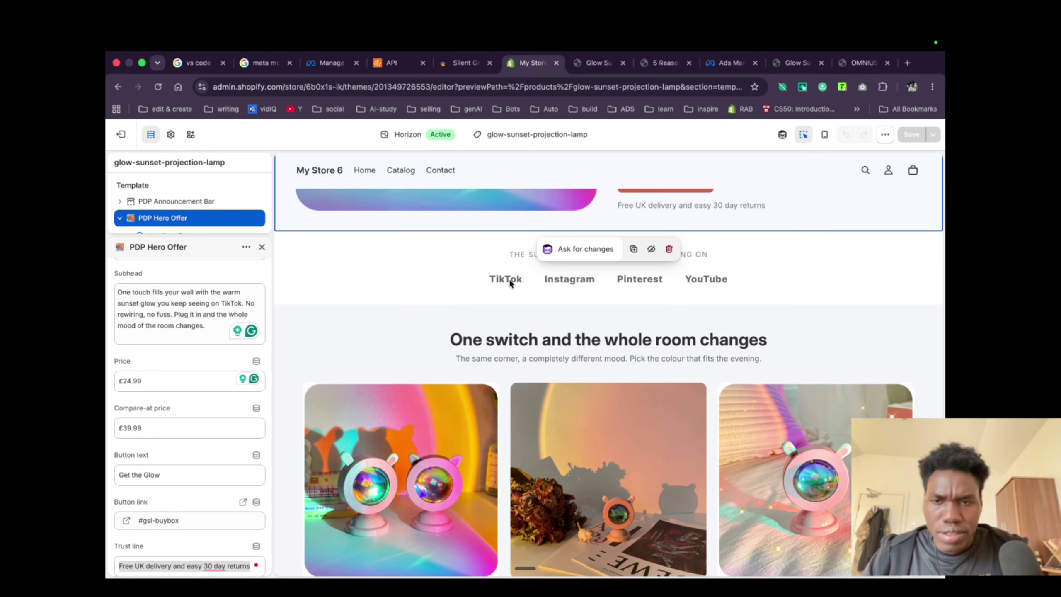
- Inspect the PDP Logo Bar section's settings and logo blocks, then close the settings
{"action": "left_click", "coordinate": [440, 255]}
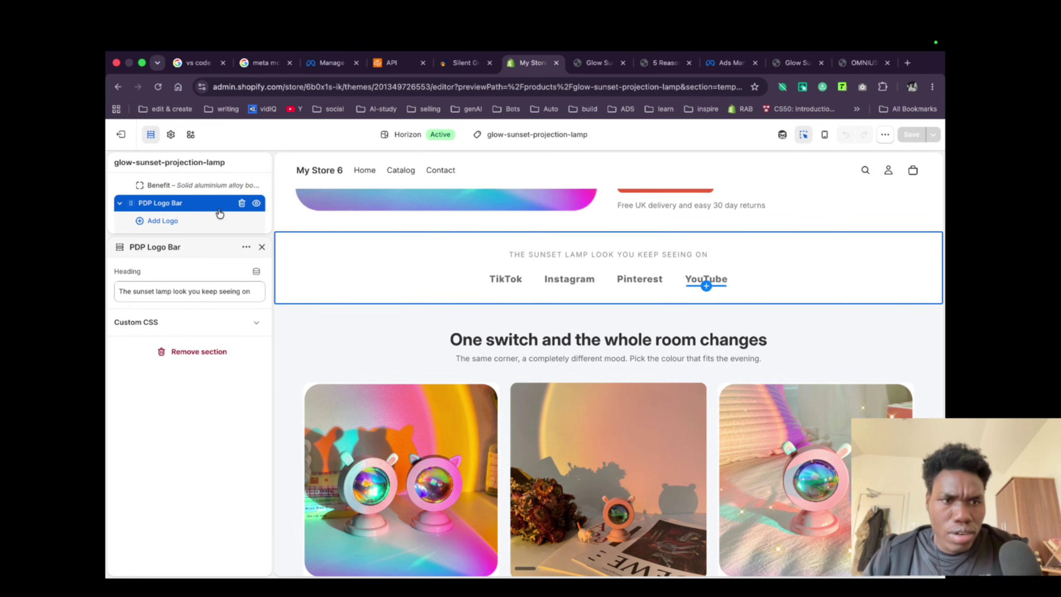
{"action": "left_click", "coordinate": [262, 247]}
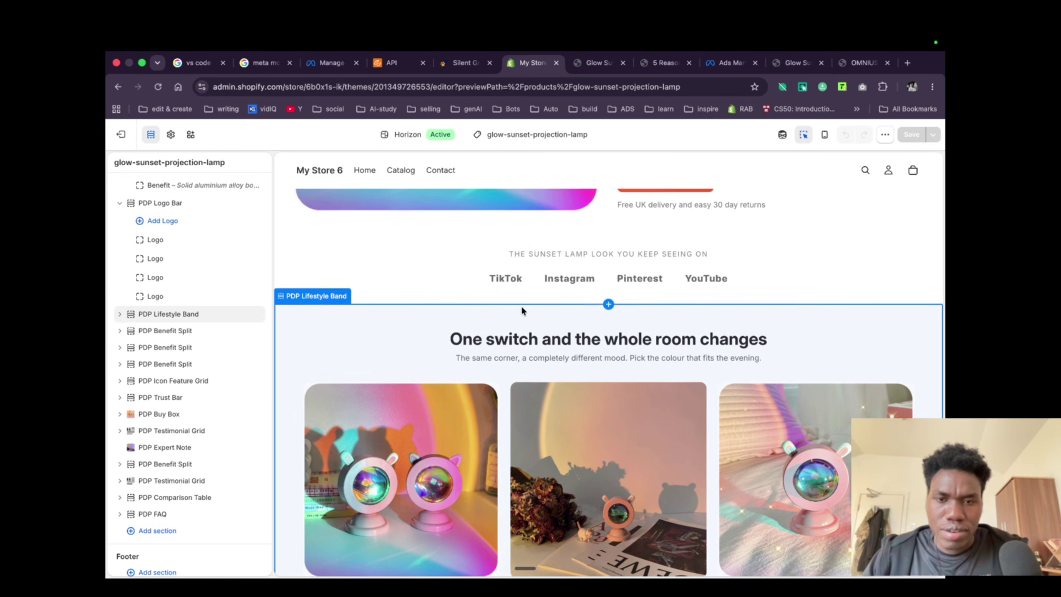
{"action": "scroll", "coordinate": [520, 305], "scroll_direction": "up", "scroll_amount": 1}
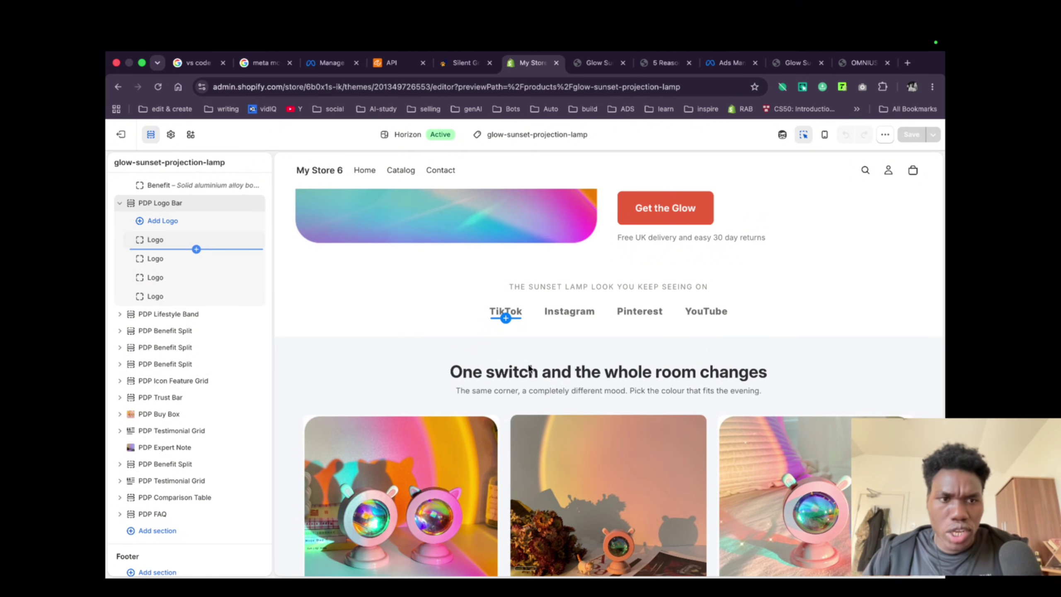
- Switch to VS Code, look through Claude Code's log of written theme sections, and return to Chrome
{"action": "left_click", "coordinate": [539, 555]}
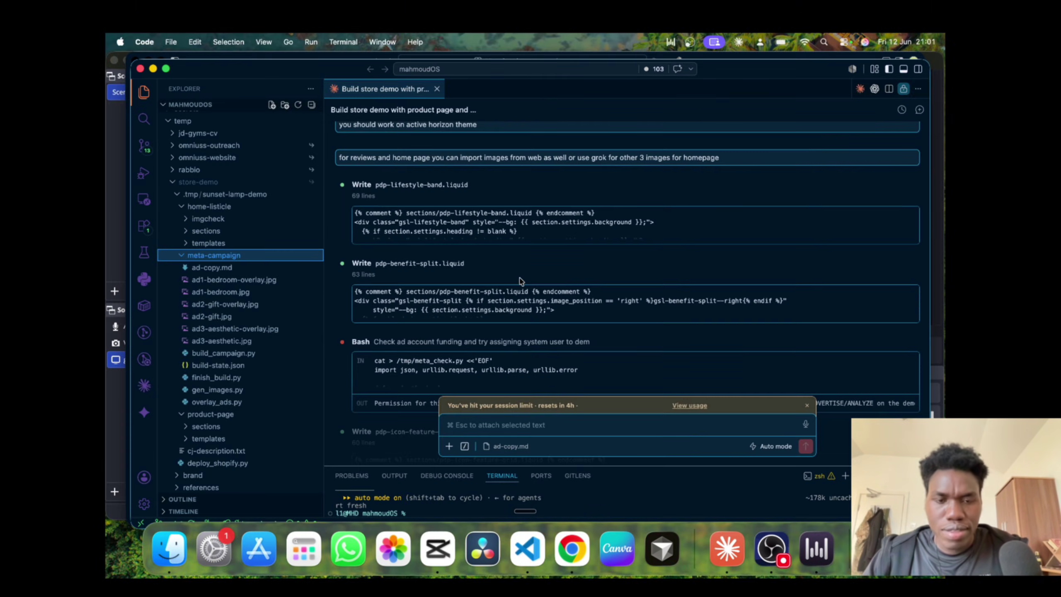
{"action": "scroll", "coordinate": [522, 285], "scroll_direction": "down", "scroll_amount": 10}
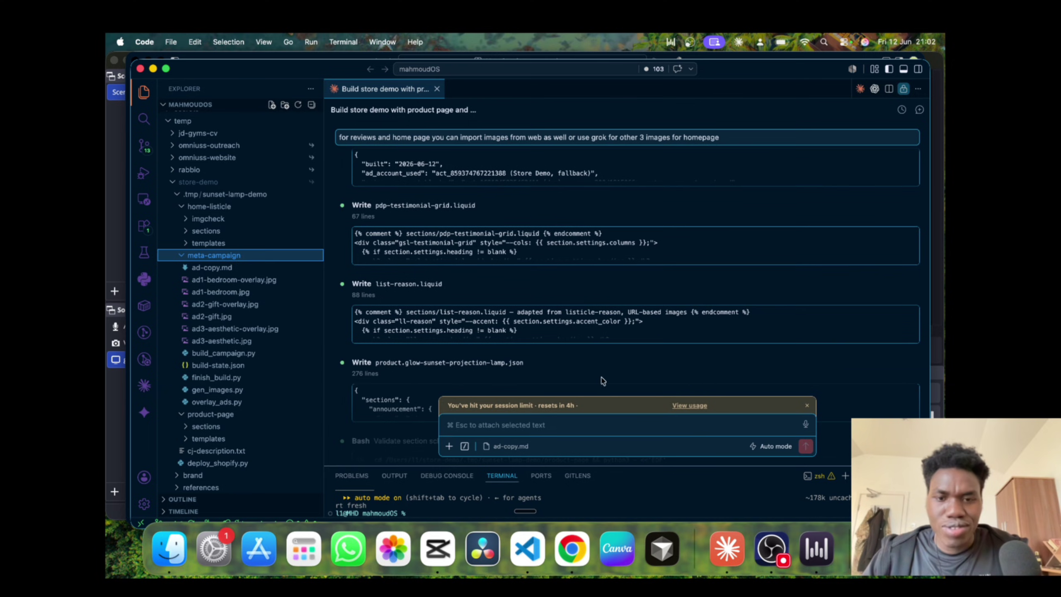
{"action": "left_click", "coordinate": [589, 414]}
{"action": "left_click", "coordinate": [560, 556]}
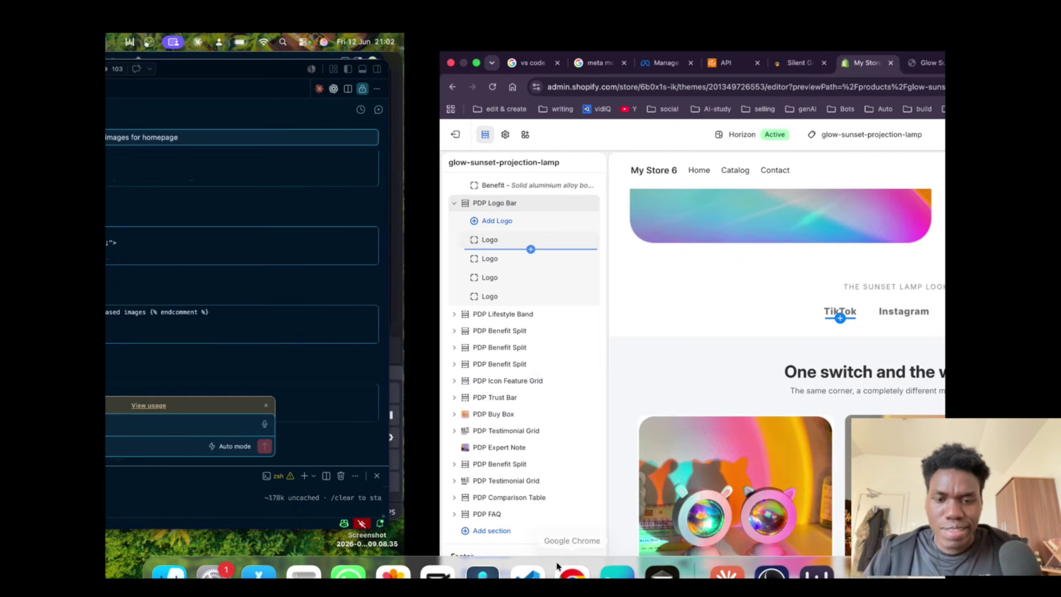
- Review the product page's lifestyle images, benefit splits, icon feature grid and trust bar
{"action": "scroll", "coordinate": [548, 406], "scroll_direction": "down", "scroll_amount": 3}
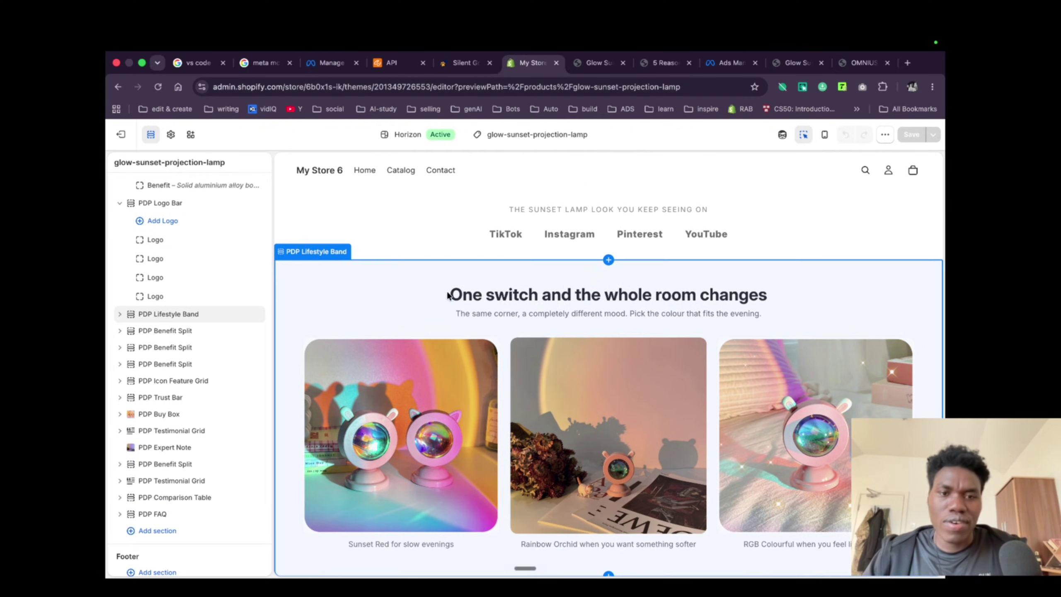
{"action": "scroll", "coordinate": [447, 295], "scroll_direction": "down", "scroll_amount": 2}
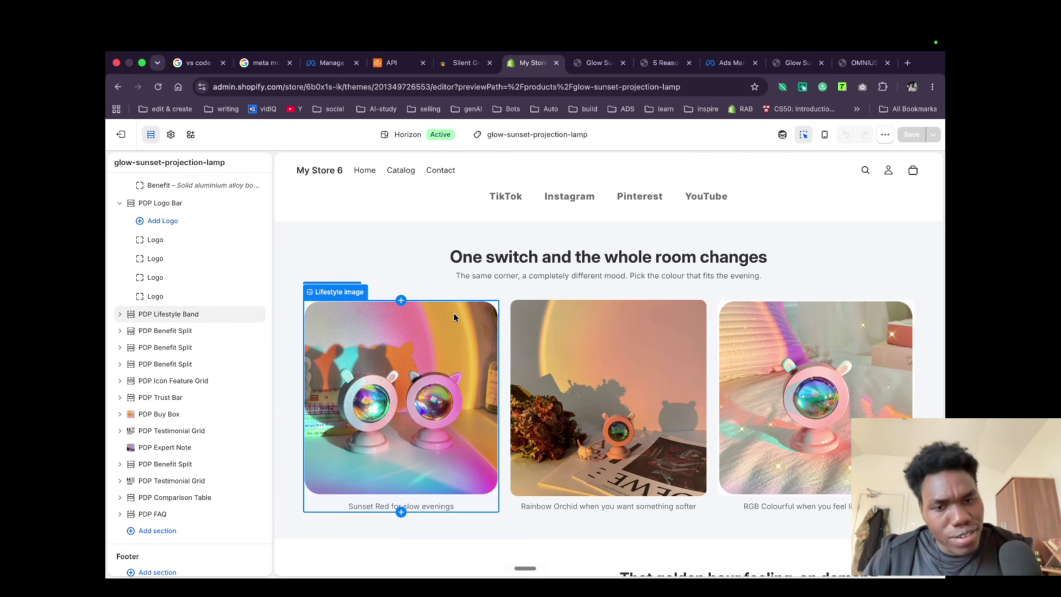
{"action": "scroll", "coordinate": [573, 379], "scroll_direction": "down", "scroll_amount": 10}
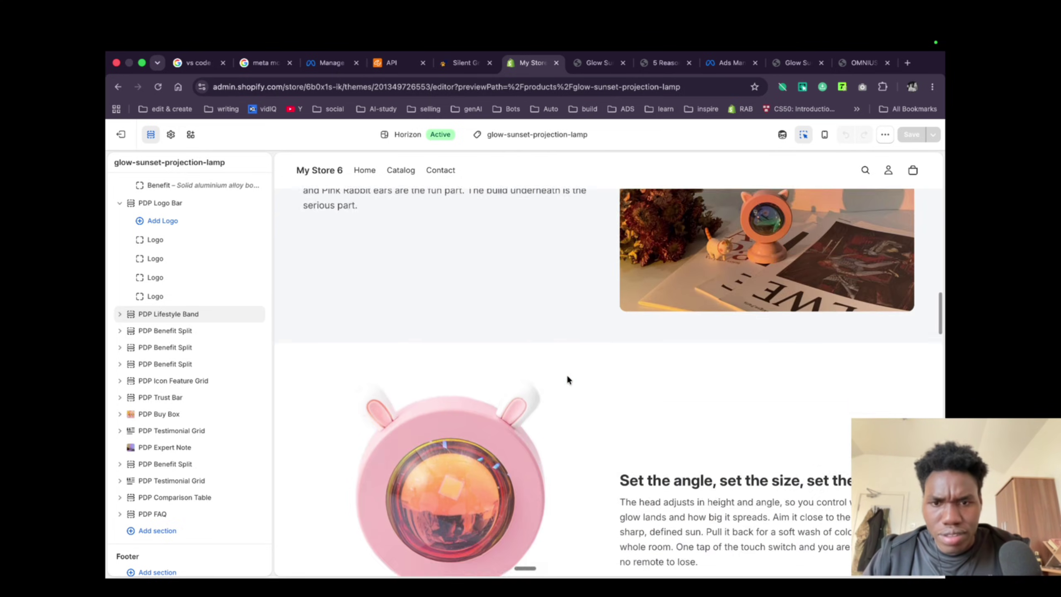
{"action": "scroll", "coordinate": [567, 377], "scroll_direction": "down", "scroll_amount": 6}
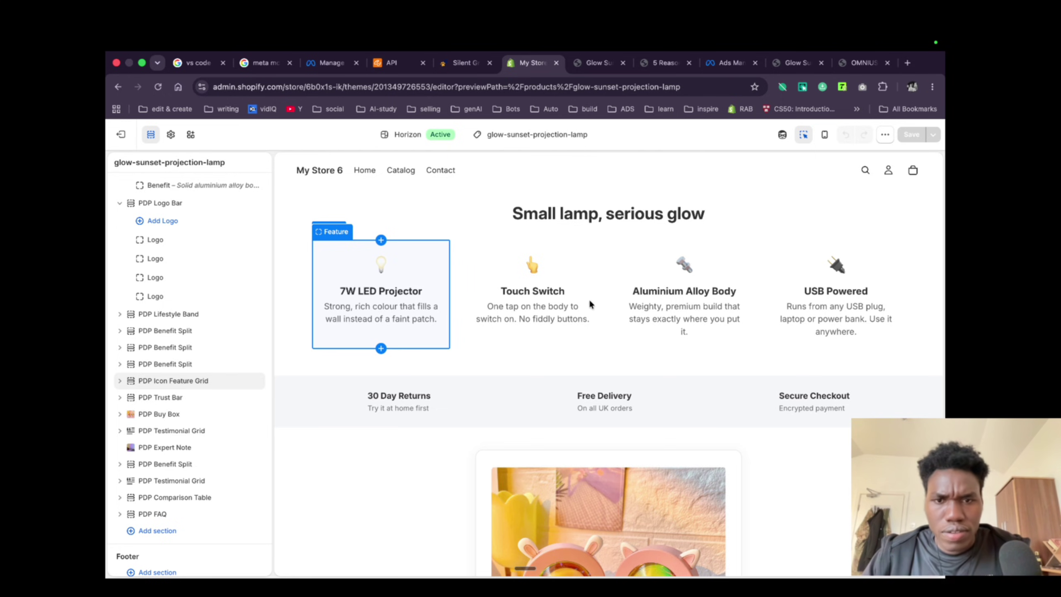
{"action": "scroll", "coordinate": [568, 381], "scroll_direction": "down", "scroll_amount": 2}
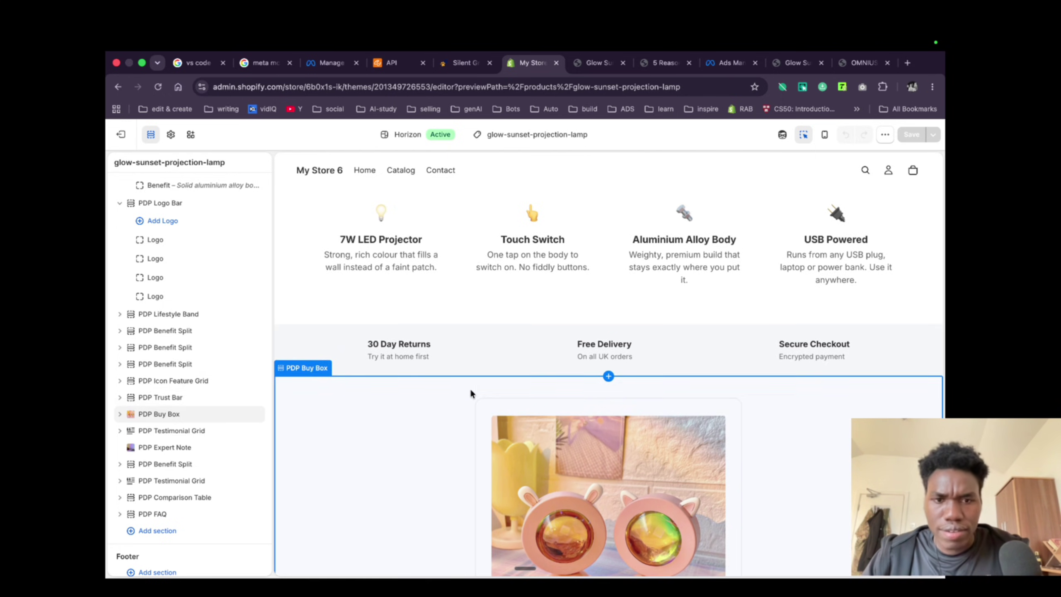
- Examine the product page's buy box, including its image, price, options and add-to-cart area
{"action": "scroll", "coordinate": [472, 393], "scroll_direction": "down", "scroll_amount": 5}
{"action": "scroll", "coordinate": [470, 393], "scroll_direction": "down", "scroll_amount": 2}
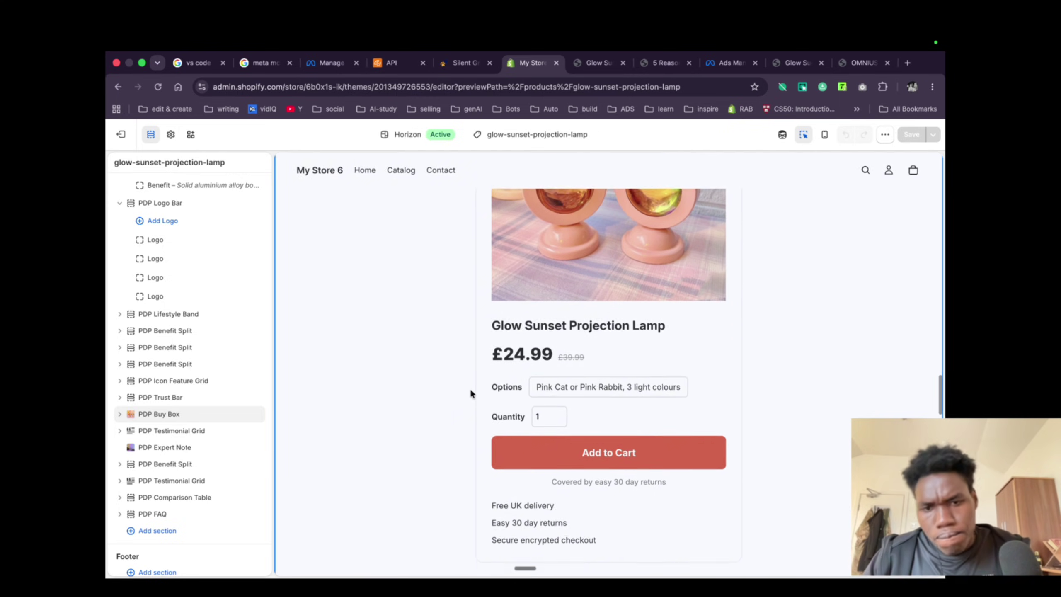
{"action": "scroll", "coordinate": [592, 359], "scroll_direction": "up", "scroll_amount": 3}
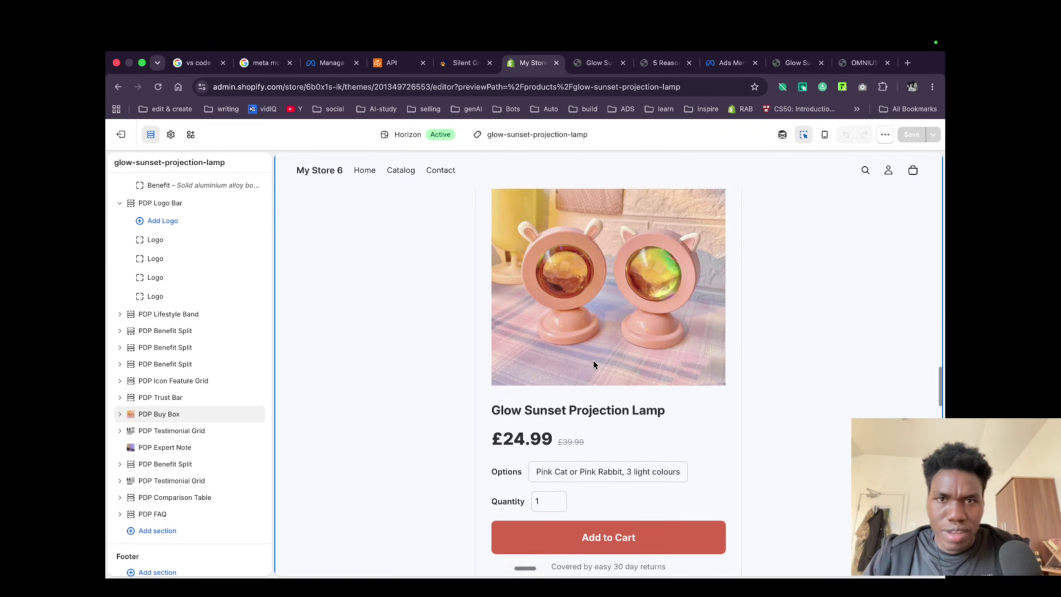
{"action": "scroll", "coordinate": [593, 359], "scroll_direction": "down", "scroll_amount": 2}
{"action": "scroll", "coordinate": [593, 359], "scroll_direction": "up", "scroll_amount": 1}
{"action": "scroll", "coordinate": [592, 359], "scroll_direction": "down", "scroll_amount": 2}
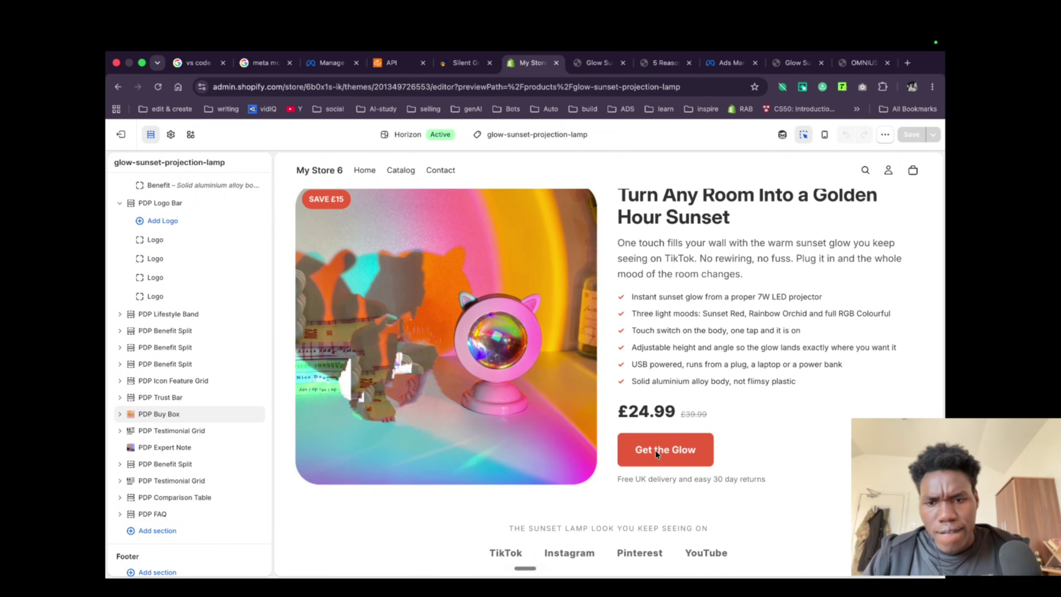
- Try the hero's Get the Glow button, and test the buy box's quantity selector and read its heading and delivery assurances
{"action": "left_click", "coordinate": [654, 451]}
{"action": "scroll", "coordinate": [645, 480], "scroll_direction": "down", "scroll_amount": 10}
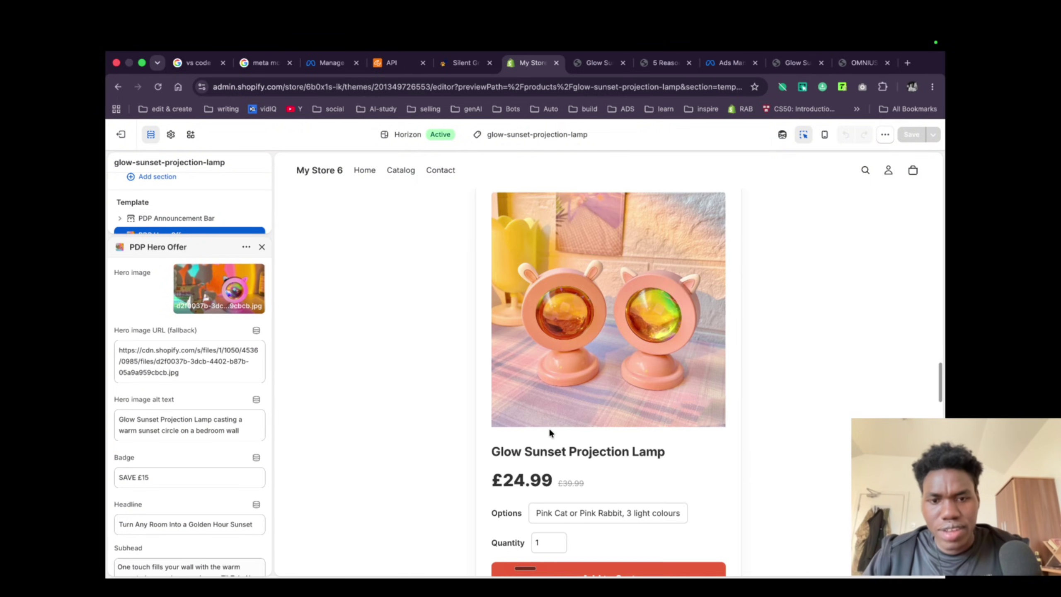
{"action": "scroll", "coordinate": [549, 428], "scroll_direction": "down", "scroll_amount": 5}
{"action": "scroll", "coordinate": [549, 428], "scroll_direction": "up", "scroll_amount": 1}
{"action": "left_click_drag", "start_coordinate": [492, 268], "coordinate": [664, 268]}
{"action": "left_click", "coordinate": [558, 356]}
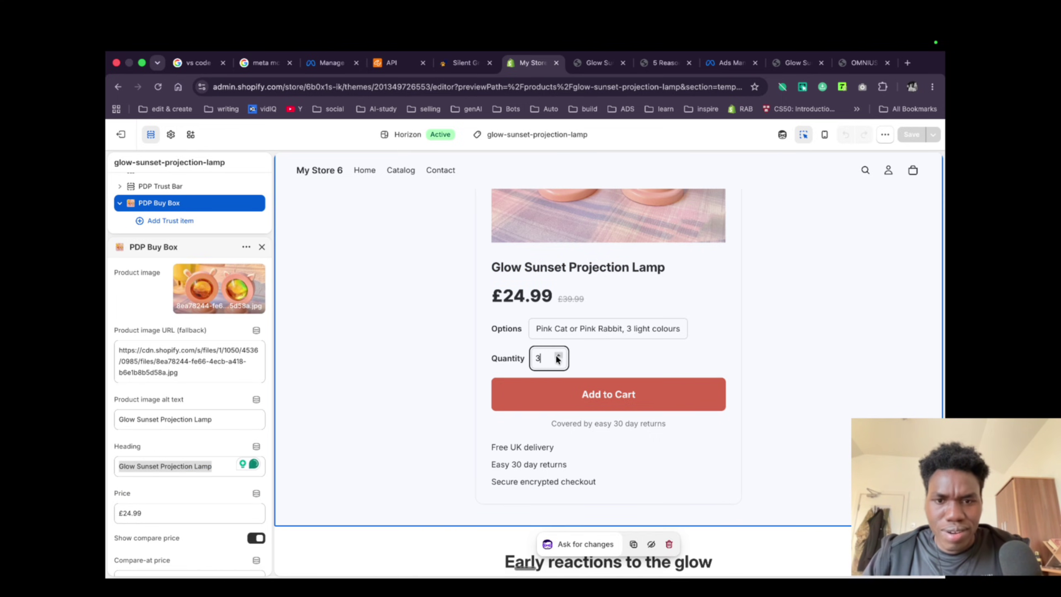
{"action": "scroll", "coordinate": [514, 428], "scroll_direction": "down", "scroll_amount": 2}
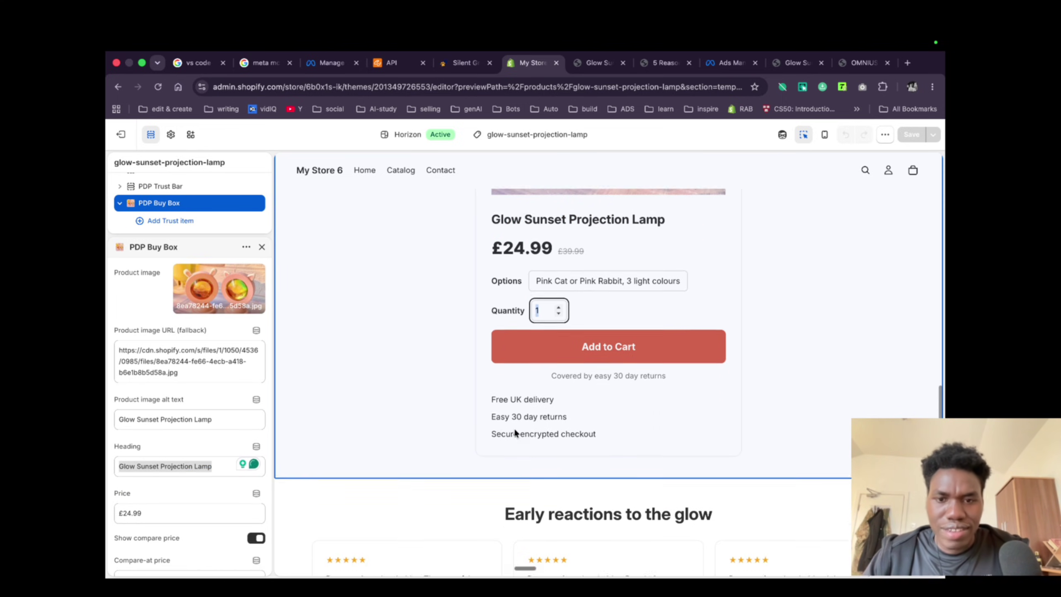
{"action": "left_click_drag", "start_coordinate": [492, 365], "coordinate": [640, 418]}
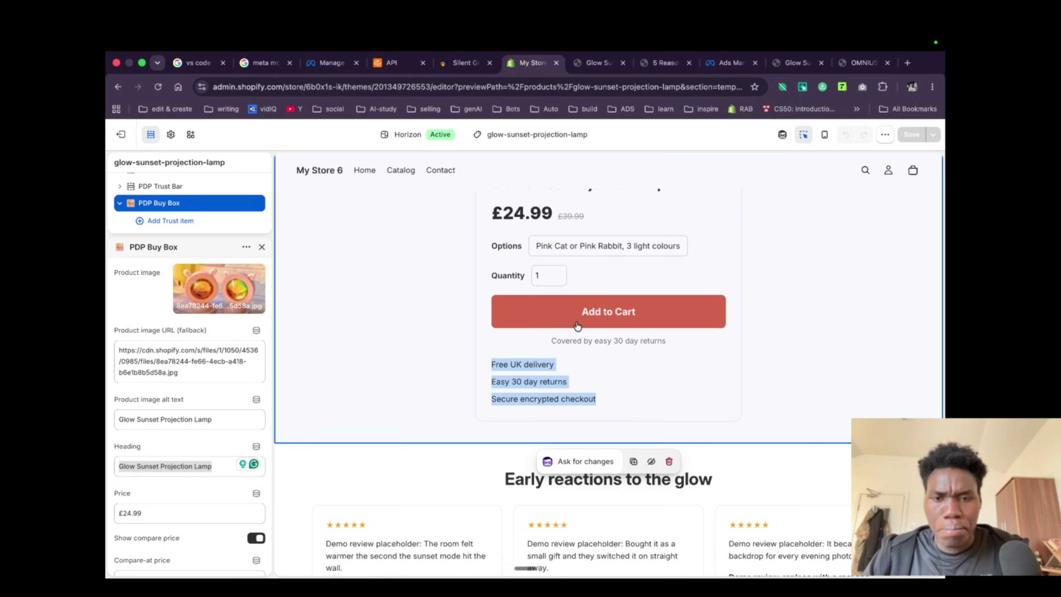
- Highlight the Early reactions to the glow heading and read the demo reviews in the product page's testimonial grid
{"action": "left_click", "coordinate": [555, 363]}
{"action": "scroll", "coordinate": [555, 363], "scroll_direction": "down", "scroll_amount": 5}
{"action": "scroll", "coordinate": [516, 282], "scroll_direction": "up", "scroll_amount": 1}
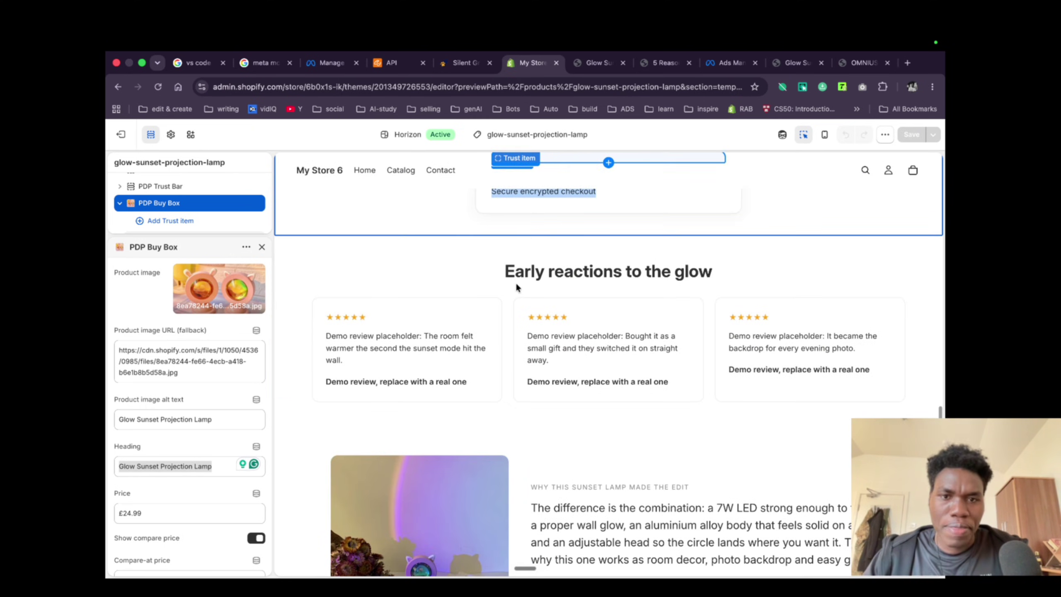
{"action": "left_click_drag", "start_coordinate": [505, 272], "coordinate": [726, 274]}
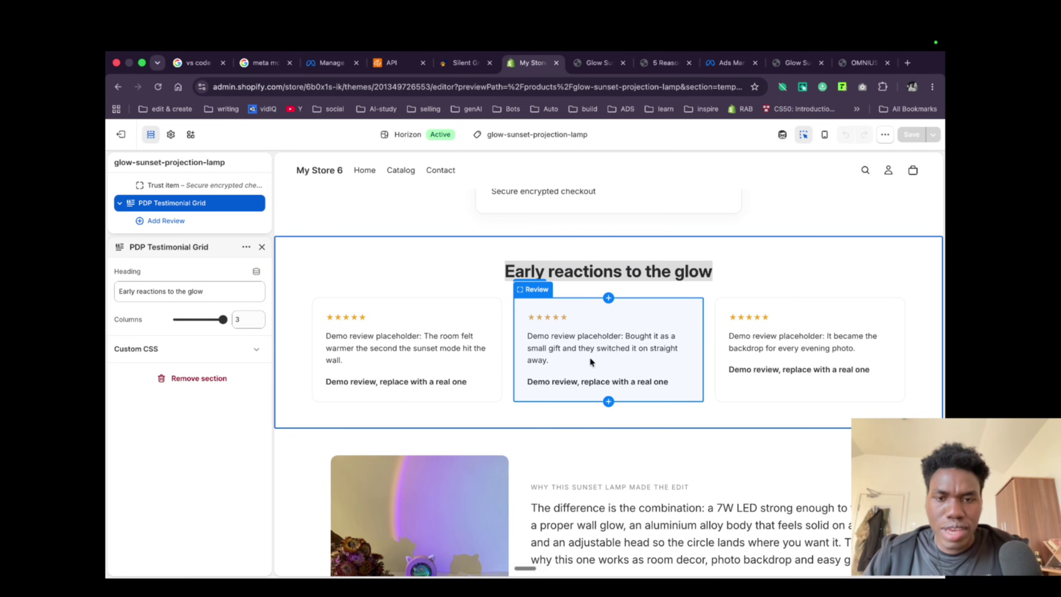
- Review the product page's remaining sections, including the aim-at-the-wall block, the mood lighting comparison table and the FAQ
{"action": "scroll", "coordinate": [564, 446], "scroll_direction": "down", "scroll_amount": 15}
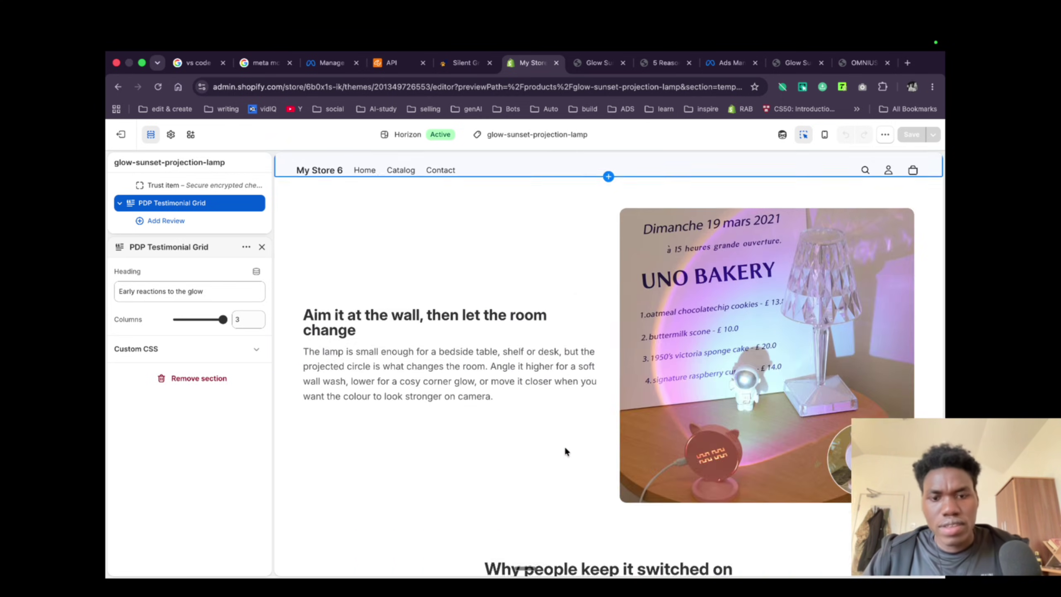
{"action": "scroll", "coordinate": [565, 450], "scroll_direction": "up", "scroll_amount": 1}
{"action": "scroll", "coordinate": [606, 414], "scroll_direction": "down", "scroll_amount": 4}
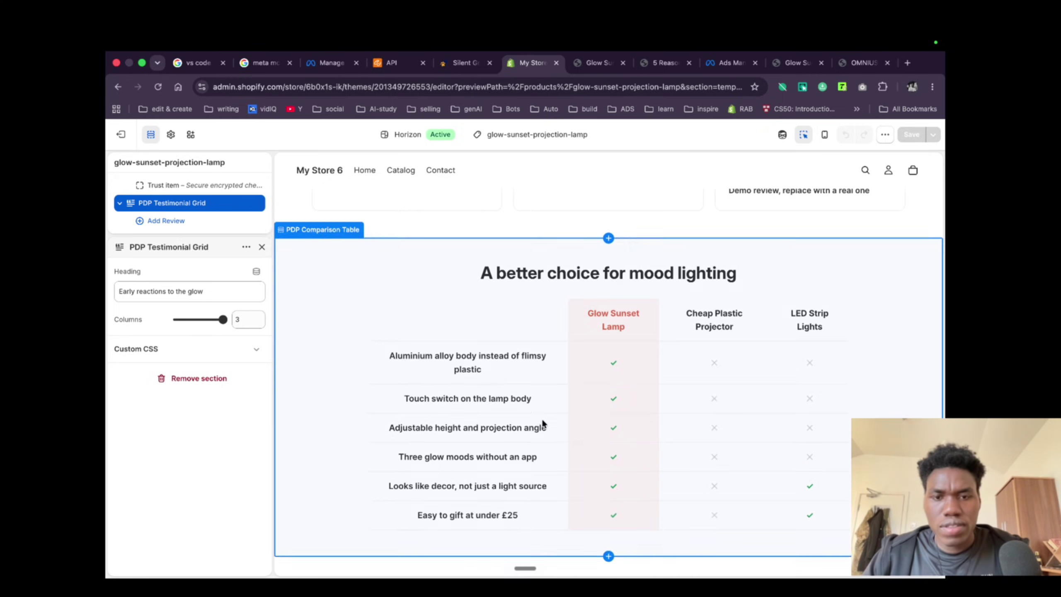
{"action": "scroll", "coordinate": [506, 395], "scroll_direction": "down", "scroll_amount": 8}
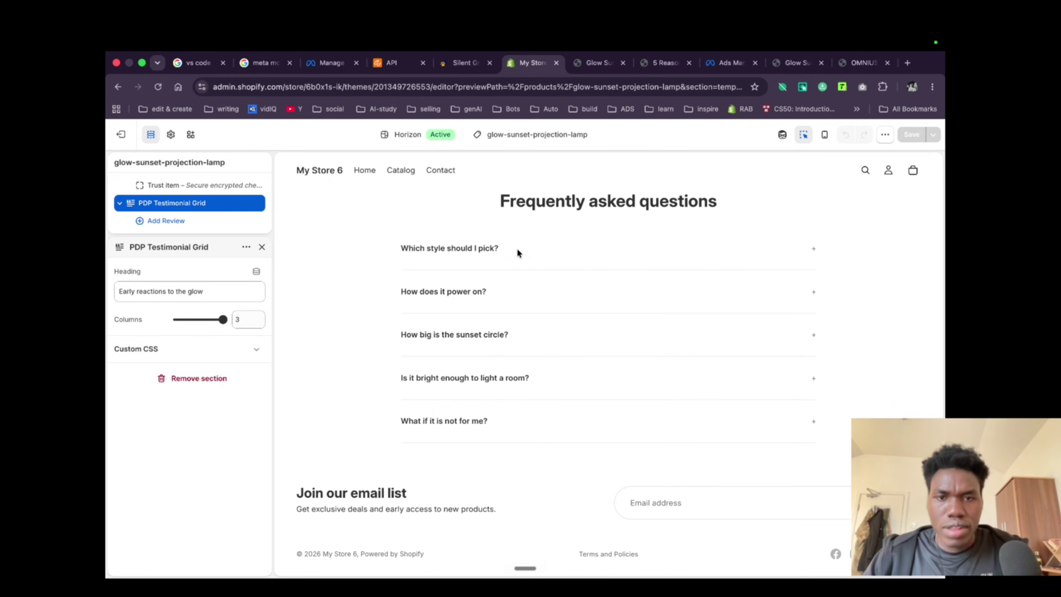
- Look over the product page again from the hero through the light mood images to the buy box
{"action": "scroll", "coordinate": [511, 420], "scroll_direction": "up", "scroll_amount": 20}
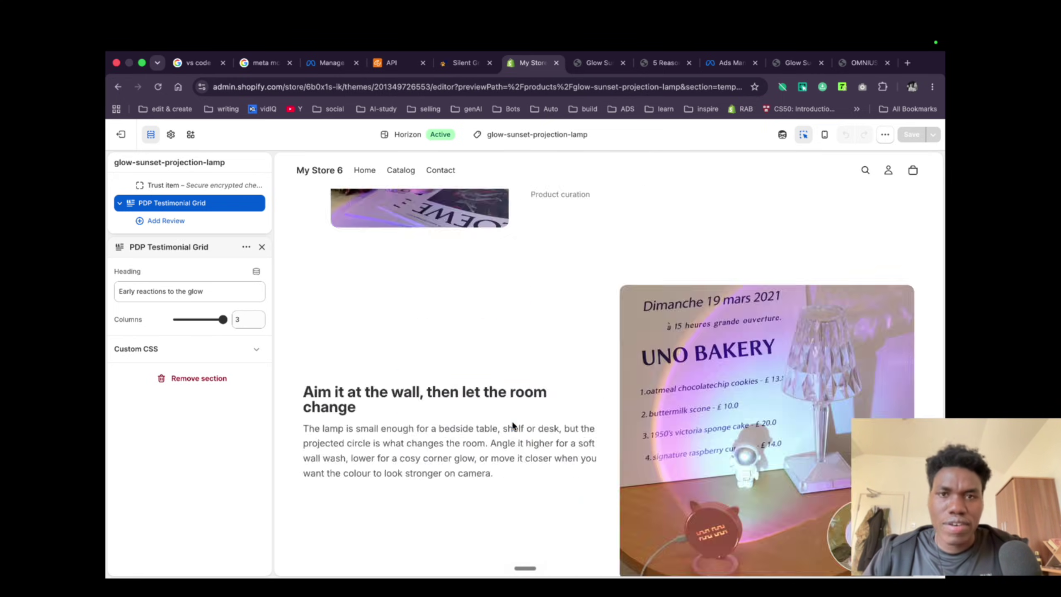
{"action": "scroll", "coordinate": [503, 429], "scroll_direction": "down", "scroll_amount": 3}
{"action": "scroll", "coordinate": [555, 393], "scroll_direction": "up", "scroll_amount": 4}
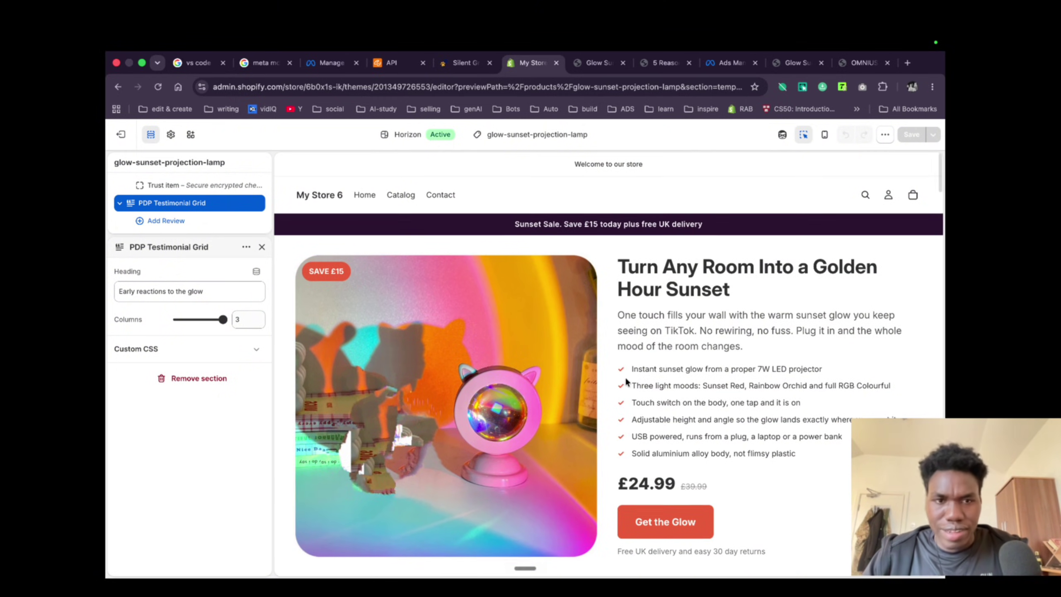
{"action": "scroll", "coordinate": [601, 353], "scroll_direction": "down", "scroll_amount": 1}
{"action": "scroll", "coordinate": [601, 353], "scroll_direction": "down", "scroll_amount": 15}
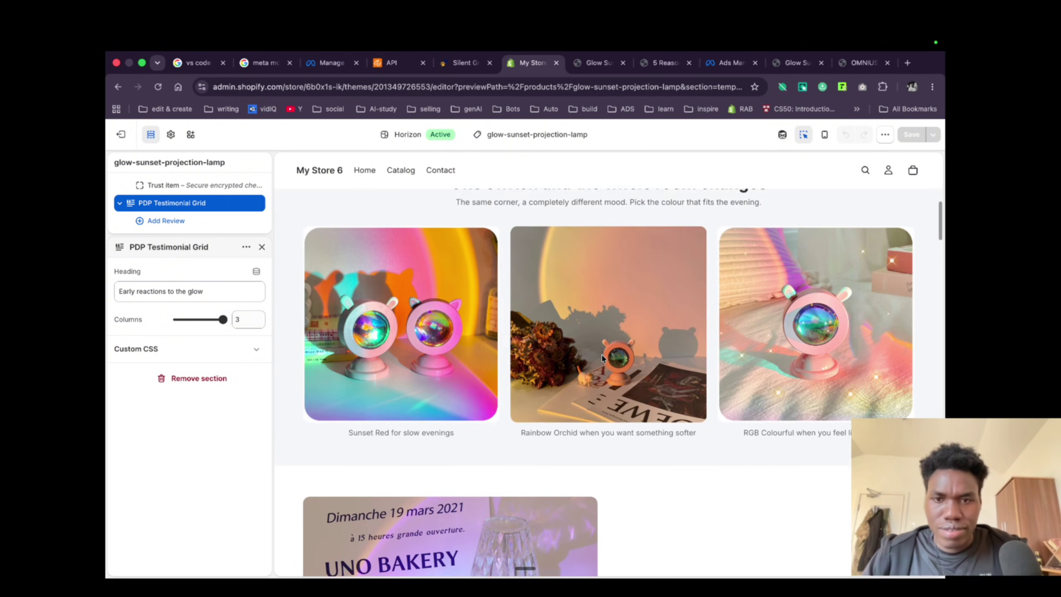
{"action": "scroll", "coordinate": [602, 356], "scroll_direction": "down", "scroll_amount": 15}
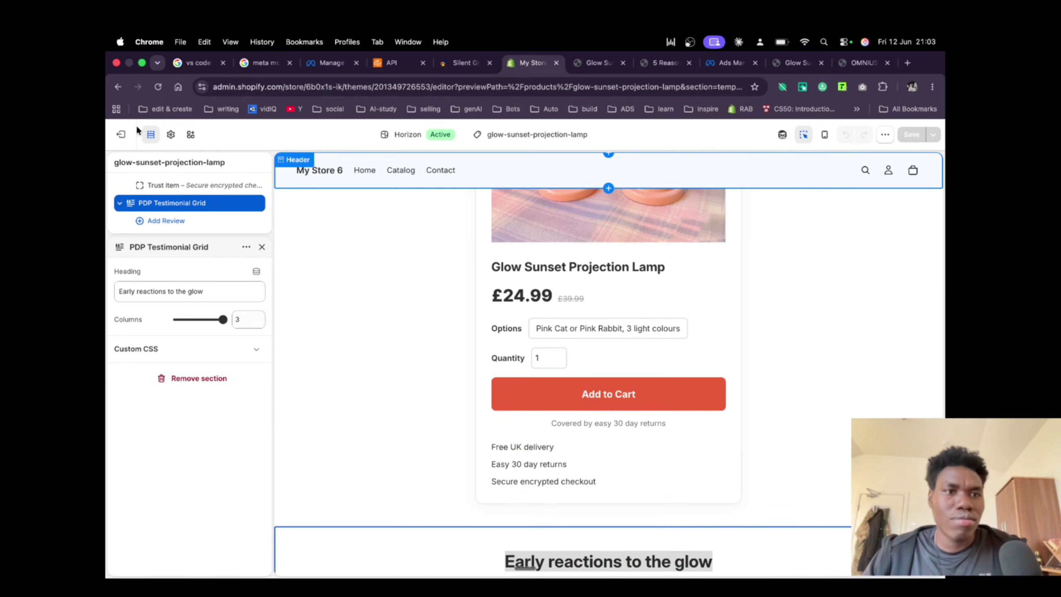
- Leave the theme editor and open the store page "5 Reasons People Are Swapping Harsh Bedside Lights For This Sunset Lamp" on the storefront
{"action": "left_click", "coordinate": [121, 135]}
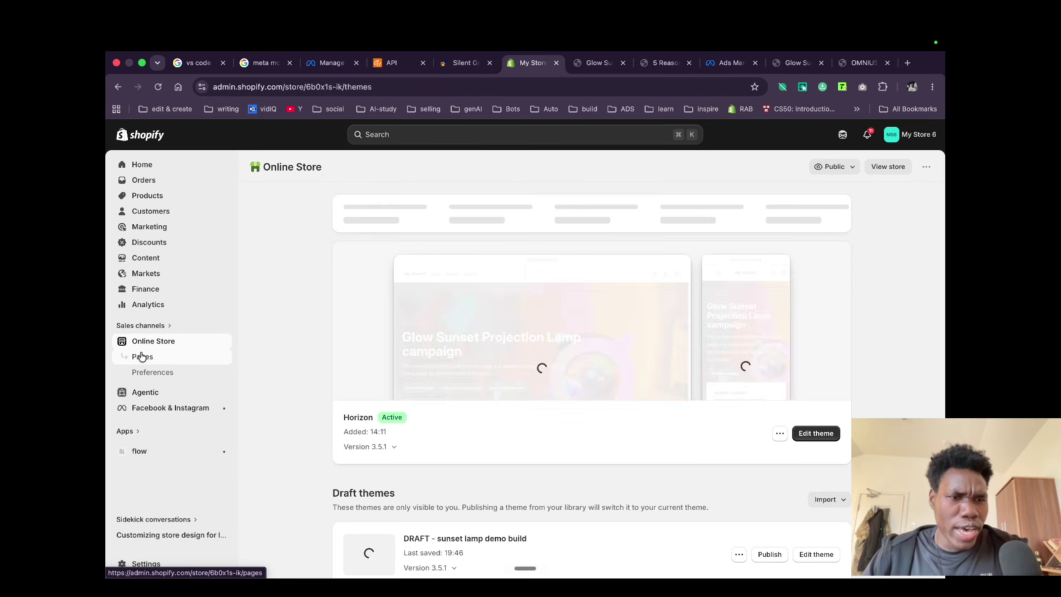
{"action": "left_click", "coordinate": [141, 356]}
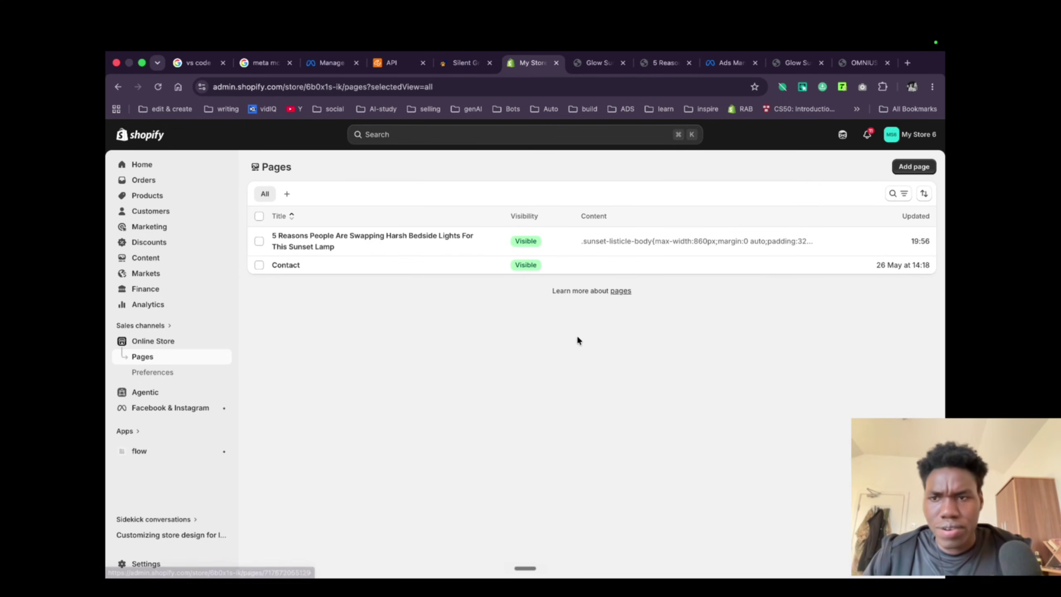
{"action": "left_click", "coordinate": [497, 241]}
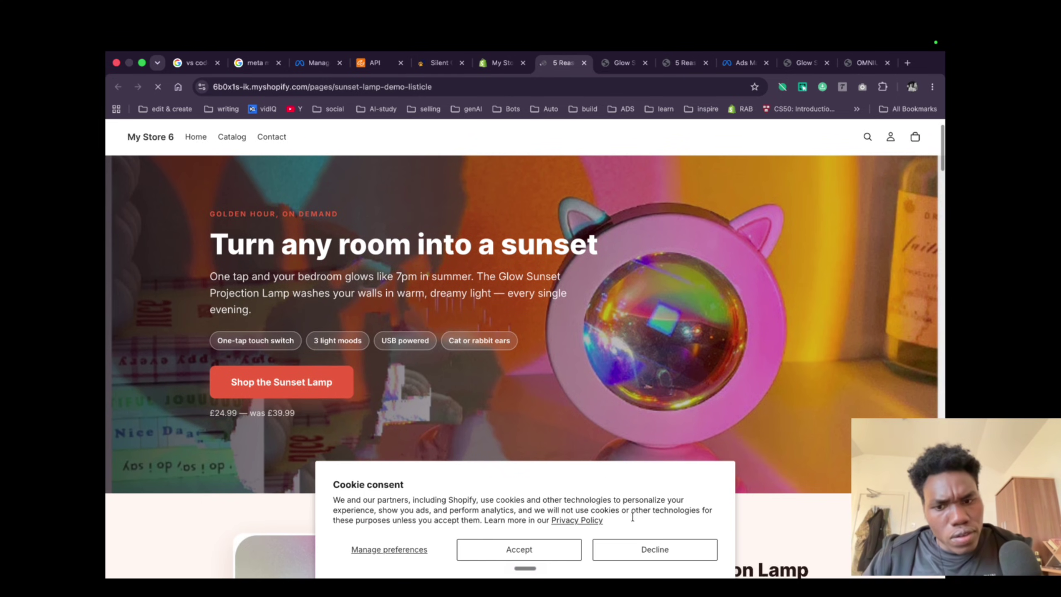
{"action": "scroll", "coordinate": [612, 516], "scroll_direction": "down", "scroll_amount": 2}
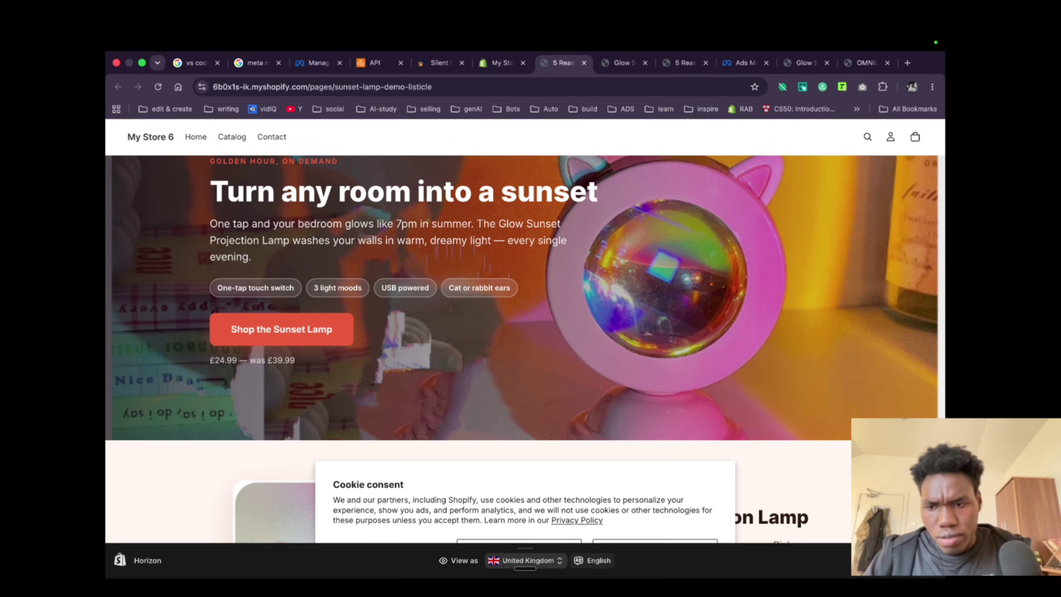
{"action": "scroll", "coordinate": [614, 441], "scroll_direction": "down", "scroll_amount": 2}
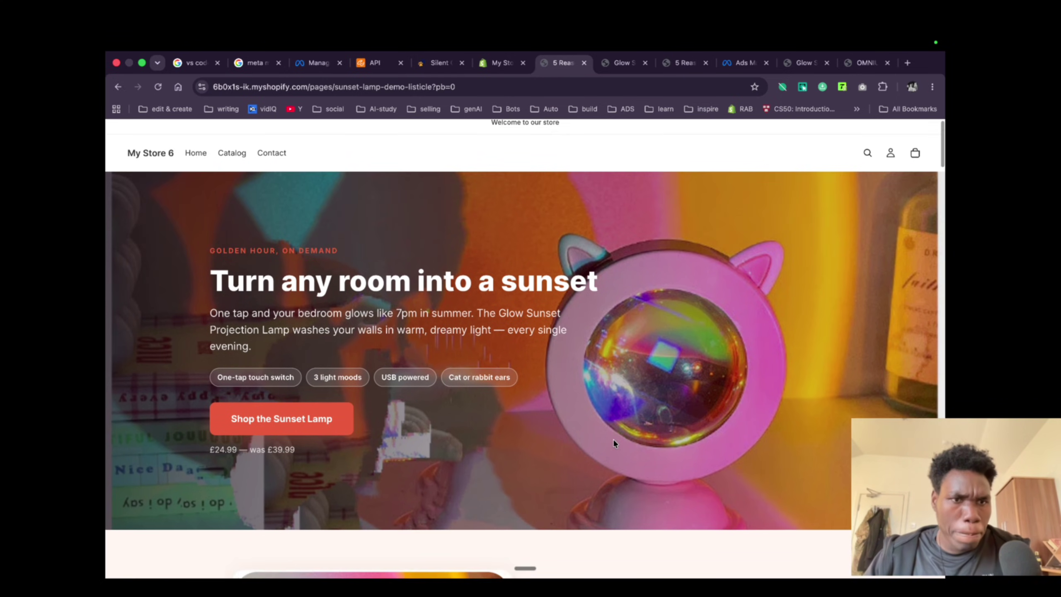
- Review the upper part of the listicle page, comparing its sunset hero, Glow Sunset Projection Lamp feature block and advertorial header
{"action": "scroll", "coordinate": [615, 443], "scroll_direction": "down", "scroll_amount": 15}
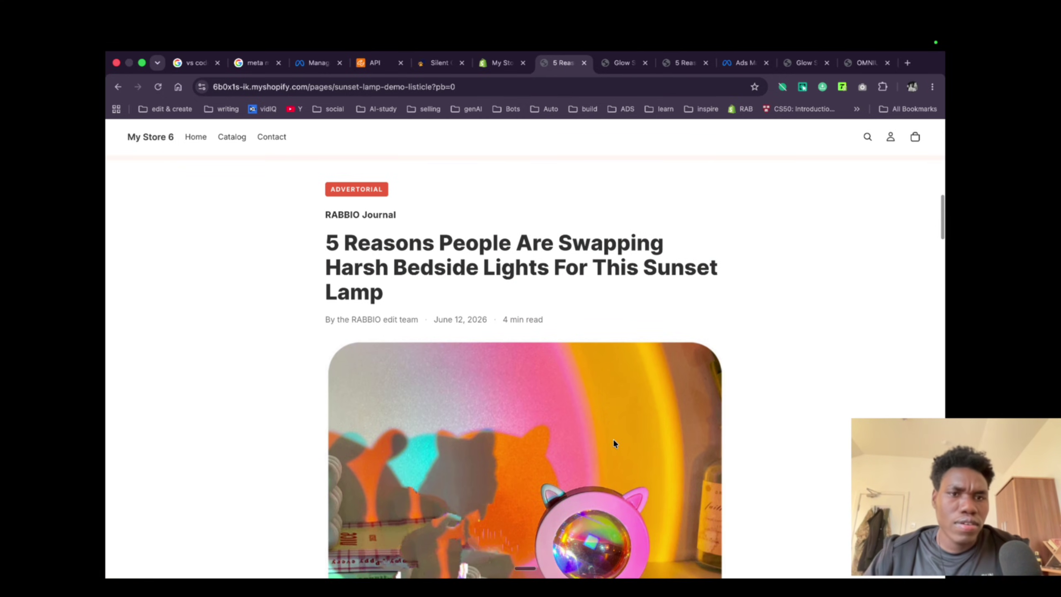
{"action": "scroll", "coordinate": [614, 441], "scroll_direction": "up", "scroll_amount": 13}
{"action": "scroll", "coordinate": [612, 438], "scroll_direction": "down", "scroll_amount": 4}
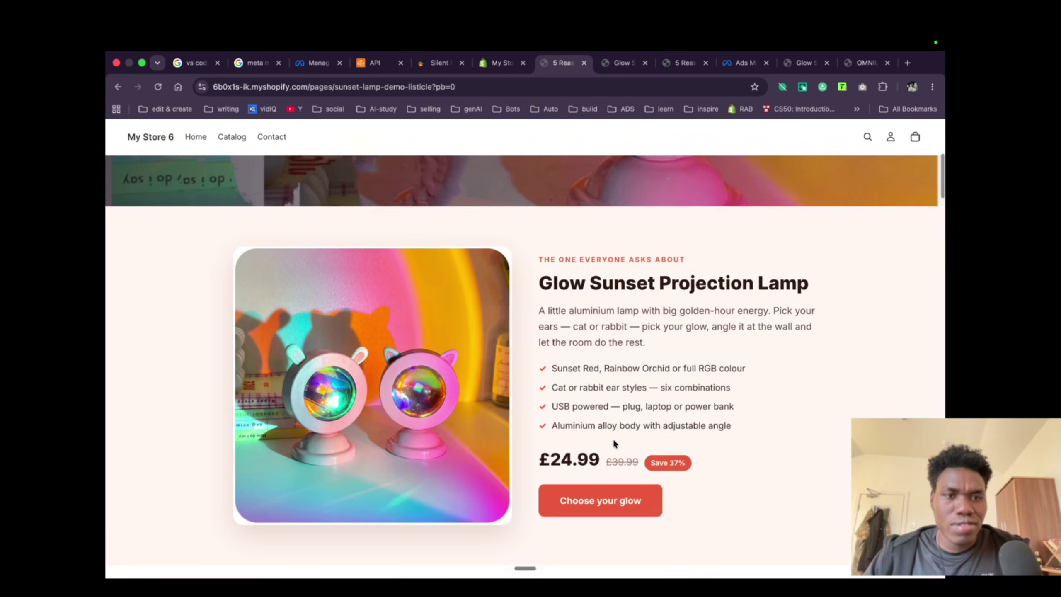
{"action": "scroll", "coordinate": [613, 438], "scroll_direction": "up", "scroll_amount": 7}
{"action": "scroll", "coordinate": [499, 503], "scroll_direction": "down", "scroll_amount": 14}
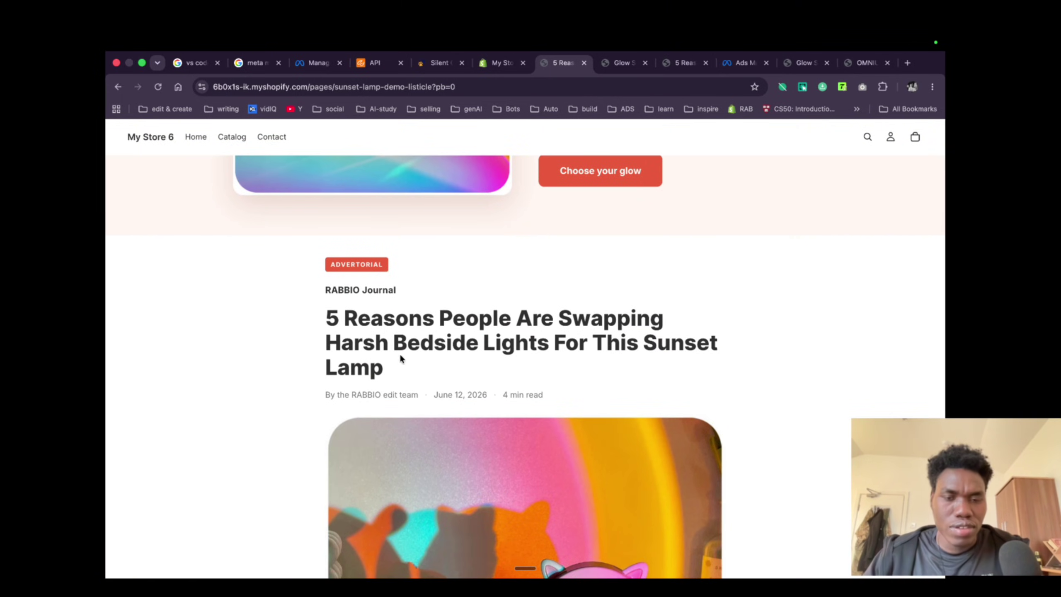
{"action": "scroll", "coordinate": [538, 358], "scroll_direction": "down", "scroll_amount": 3}
{"action": "scroll", "coordinate": [538, 359], "scroll_direction": "up", "scroll_amount": 1}
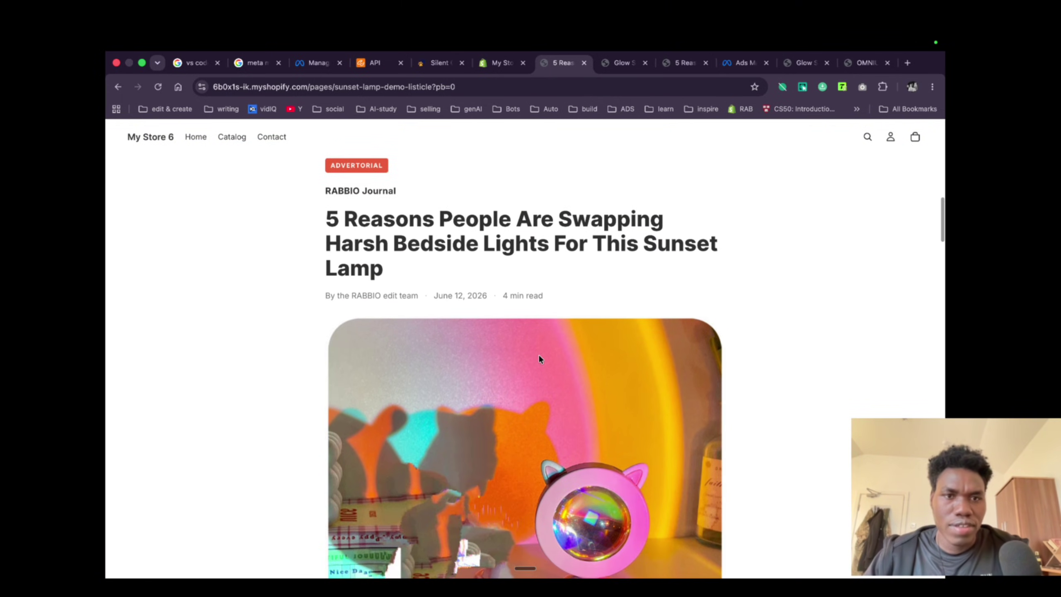
{"action": "scroll", "coordinate": [539, 359], "scroll_direction": "up", "scroll_amount": 8}
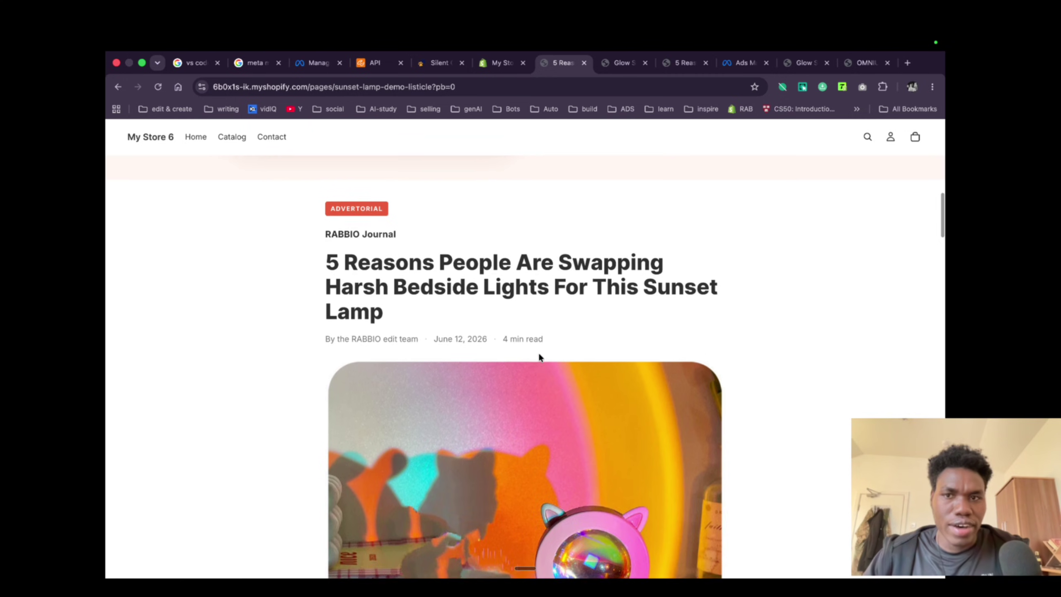
{"action": "scroll", "coordinate": [538, 353], "scroll_direction": "up", "scroll_amount": 5}
{"action": "scroll", "coordinate": [538, 353], "scroll_direction": "down", "scroll_amount": 14}
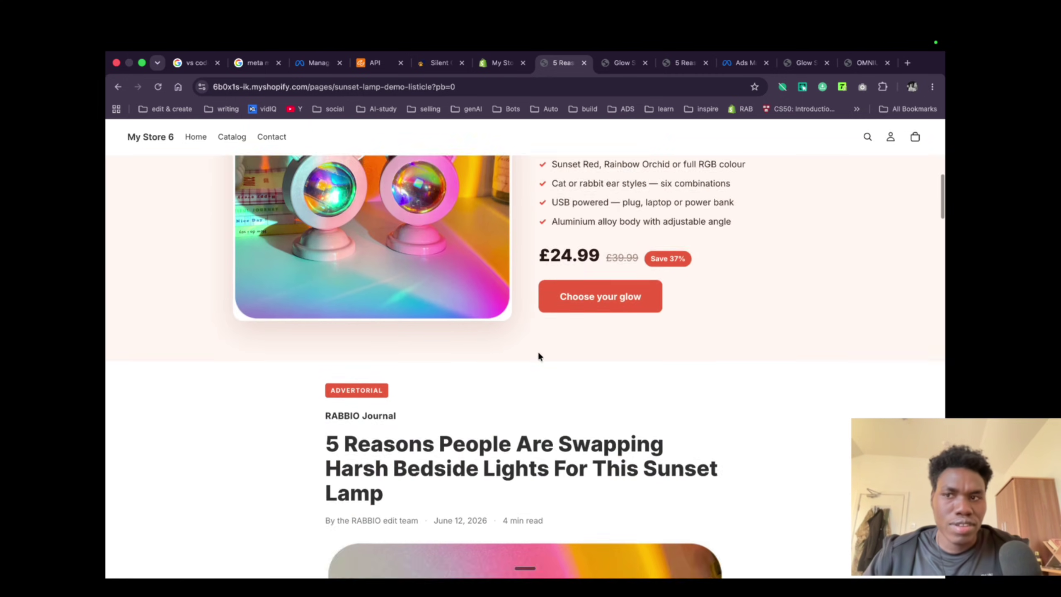
{"action": "scroll", "coordinate": [538, 355], "scroll_direction": "up", "scroll_amount": 1}
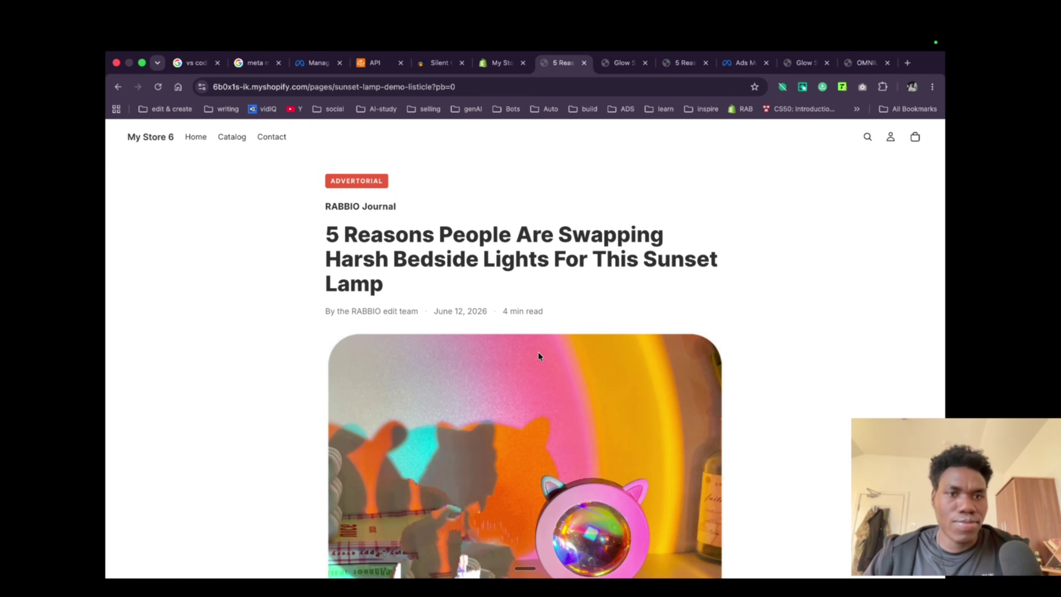
{"action": "scroll", "coordinate": [538, 355], "scroll_direction": "up", "scroll_amount": 2}
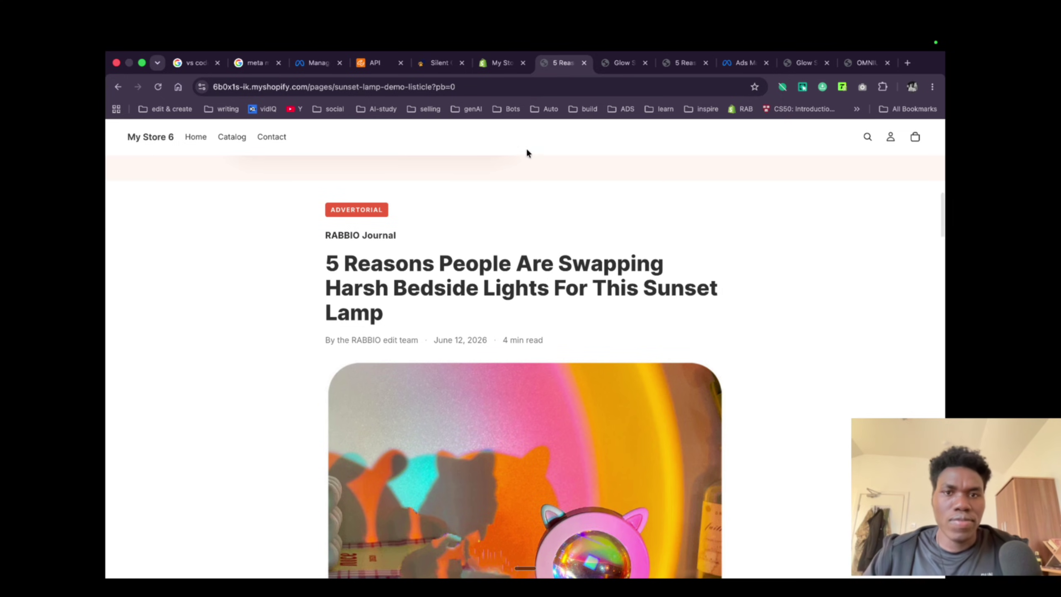
{"action": "scroll", "coordinate": [471, 351], "scroll_direction": "down", "scroll_amount": 2}
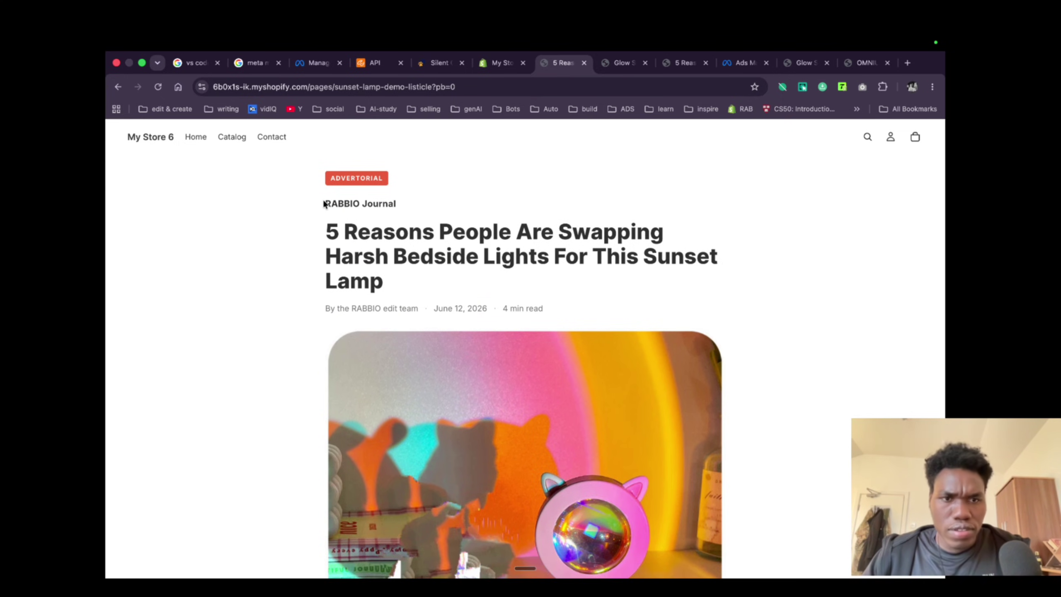
- Read the advertorial header by highlighting the RABBIO Journal label, the 5 Reasons headline, the byline and the reading time
{"action": "left_click_drag", "start_coordinate": [324, 203], "coordinate": [372, 199]}
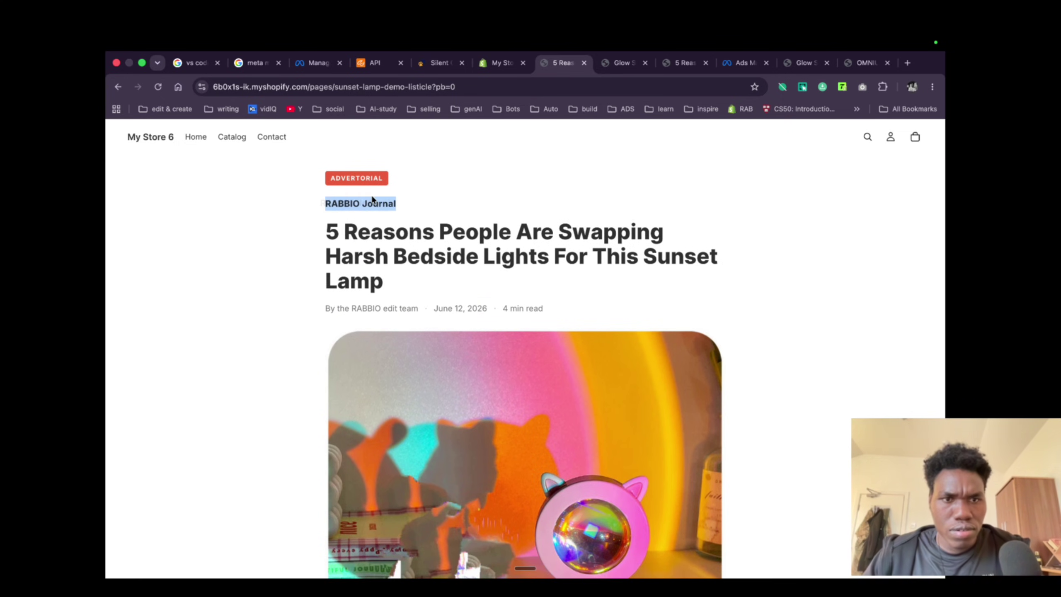
{"action": "double_click", "coordinate": [345, 176]}
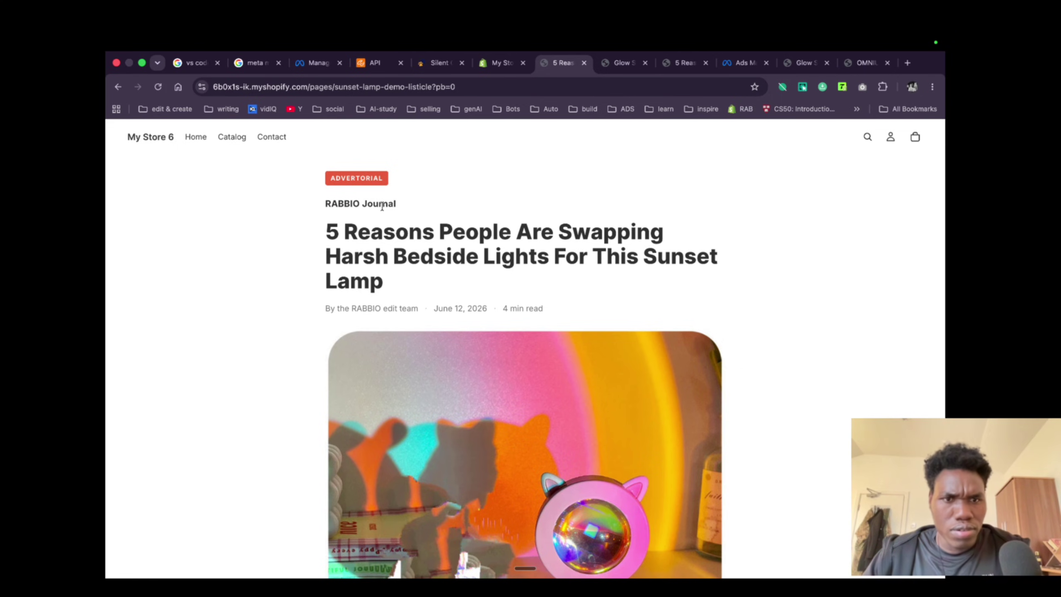
{"action": "left_click_drag", "start_coordinate": [393, 202], "coordinate": [611, 262]}
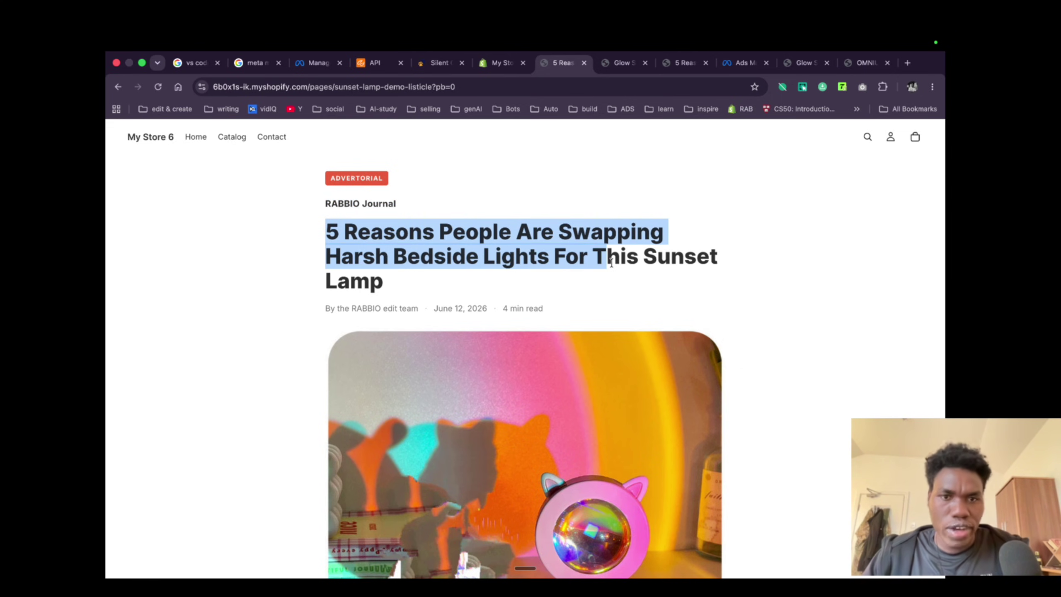
{"action": "scroll", "coordinate": [611, 262], "scroll_direction": "down", "scroll_amount": 2}
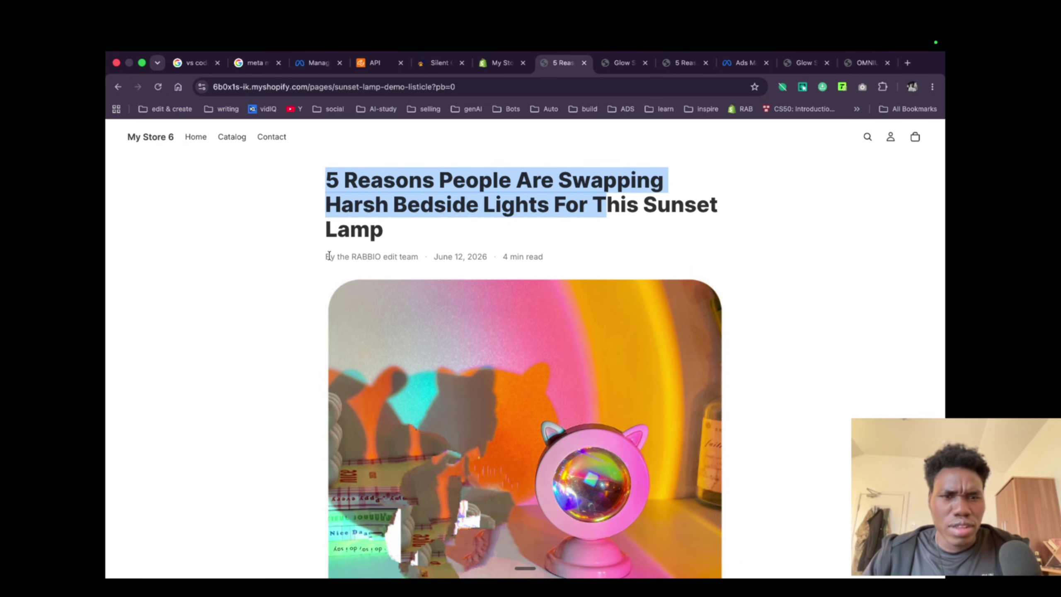
{"action": "left_click_drag", "start_coordinate": [329, 256], "coordinate": [376, 257]}
{"action": "double_click", "coordinate": [411, 256]}
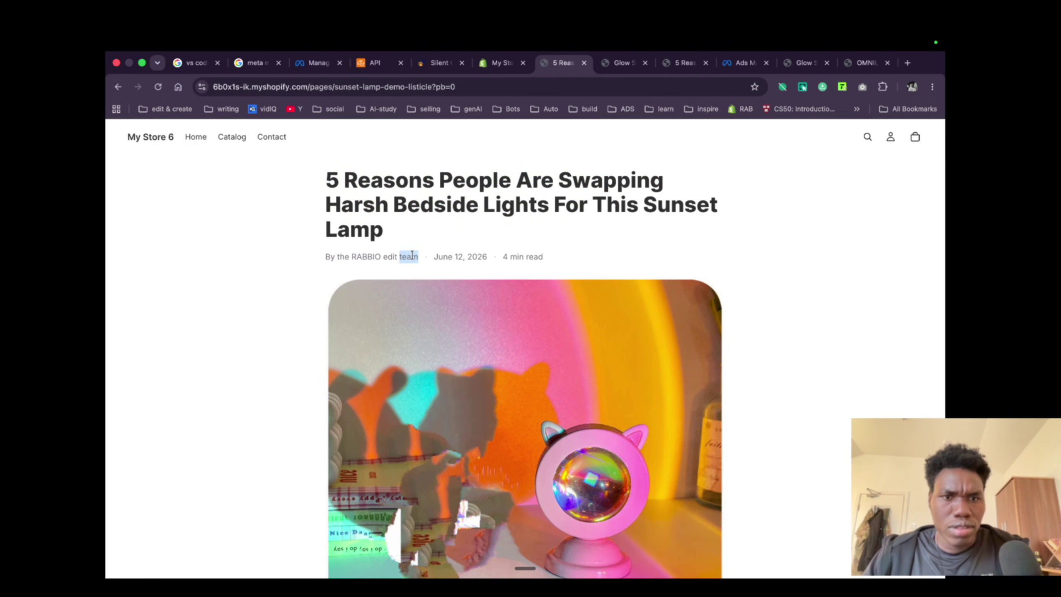
{"action": "left_click_drag", "start_coordinate": [421, 256], "coordinate": [308, 248]}
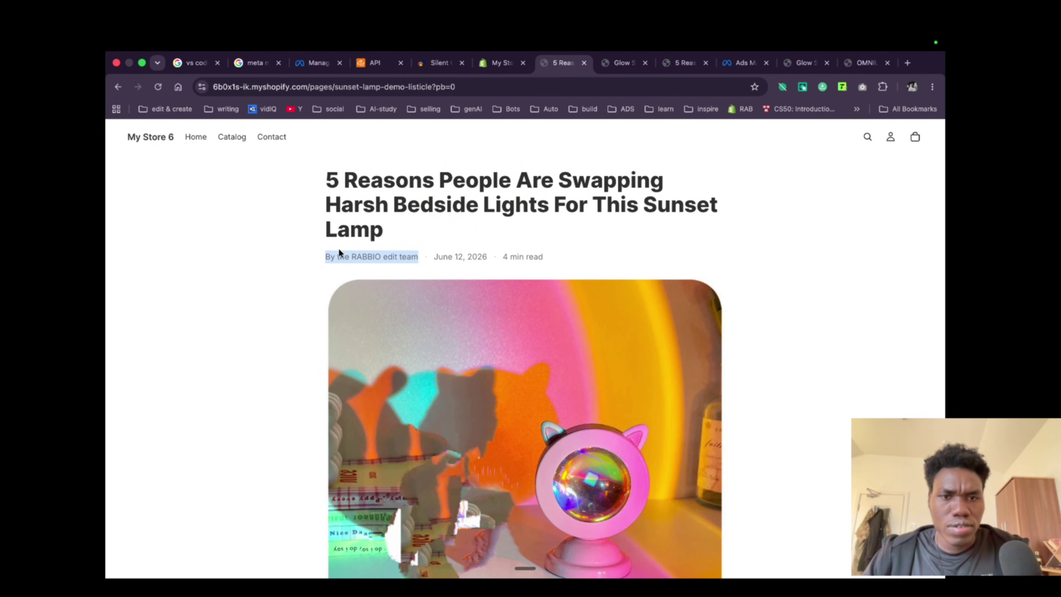
{"action": "double_click", "coordinate": [514, 256]}
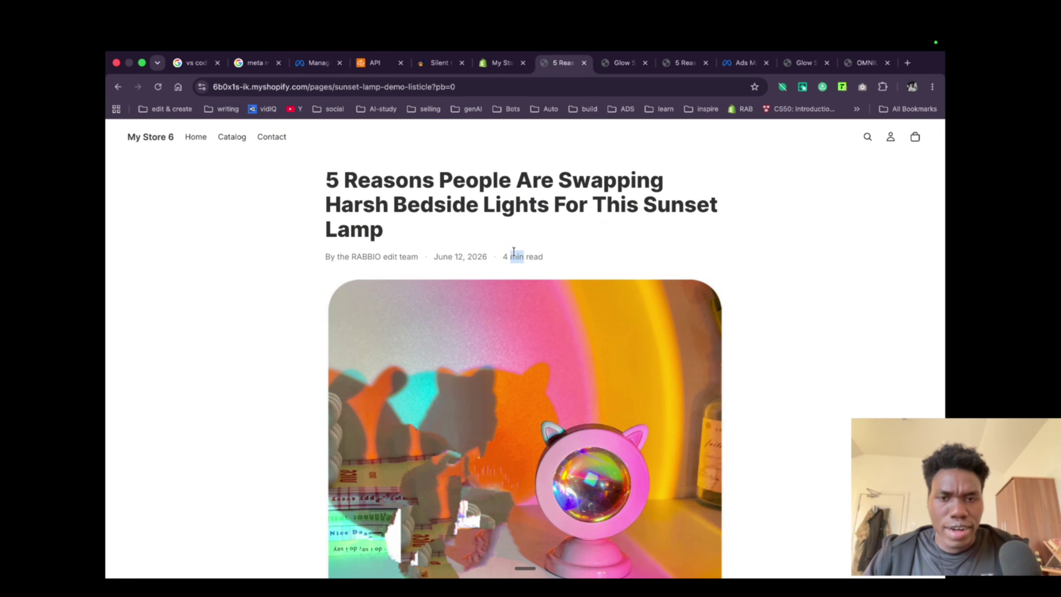
- Read the listicle's intro paragraphs, the heading about bedrooms, desks and gift baskets, and the title of reason 1
{"action": "scroll", "coordinate": [477, 326], "scroll_direction": "down", "scroll_amount": 5}
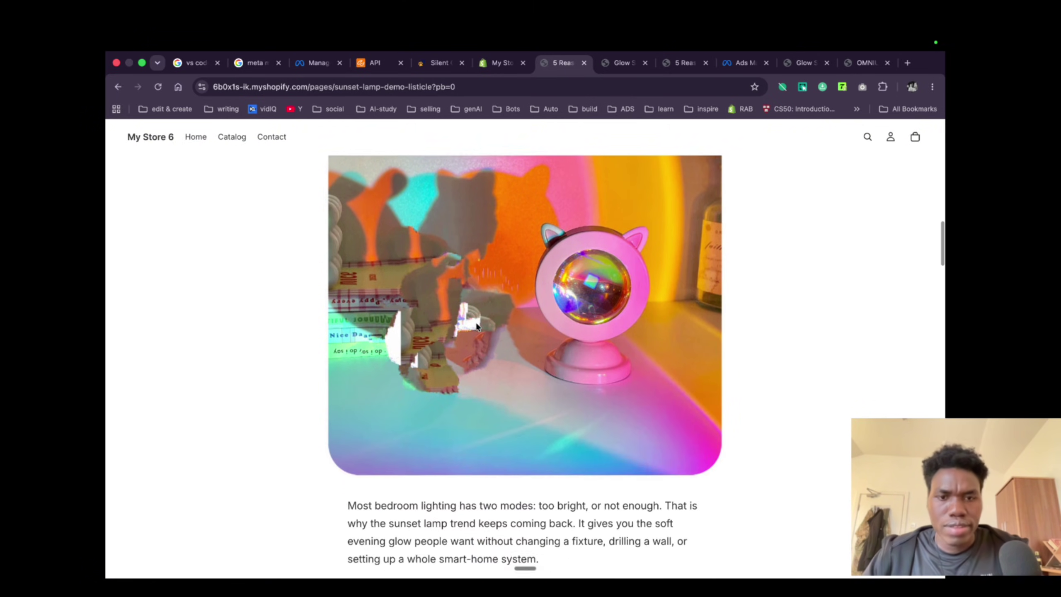
{"action": "scroll", "coordinate": [545, 376], "scroll_direction": "up", "scroll_amount": 2}
{"action": "scroll", "coordinate": [523, 277], "scroll_direction": "down", "scroll_amount": 5}
{"action": "left_click_drag", "start_coordinate": [353, 346], "coordinate": [534, 395]}
{"action": "scroll", "coordinate": [568, 399], "scroll_direction": "down", "scroll_amount": 4}
{"action": "triple_click", "coordinate": [346, 284]}
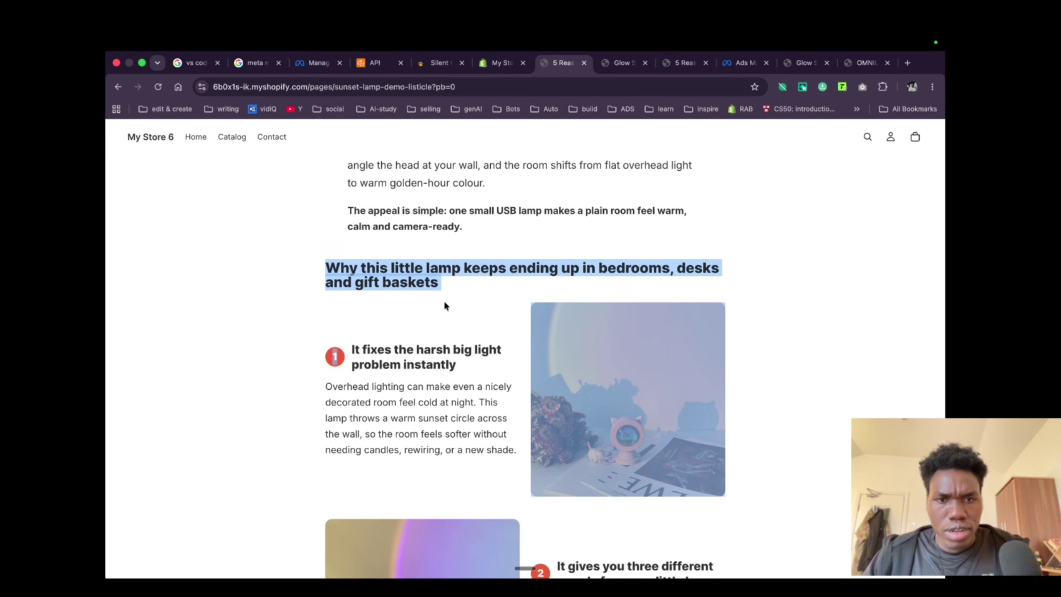
{"action": "triple_click", "coordinate": [350, 358]}
- Review the remaining reasons, highlight the Bottom Line box's text, and view the Glow Sunset Projection Lamp offer card
{"action": "scroll", "coordinate": [459, 359], "scroll_direction": "down", "scroll_amount": 15}
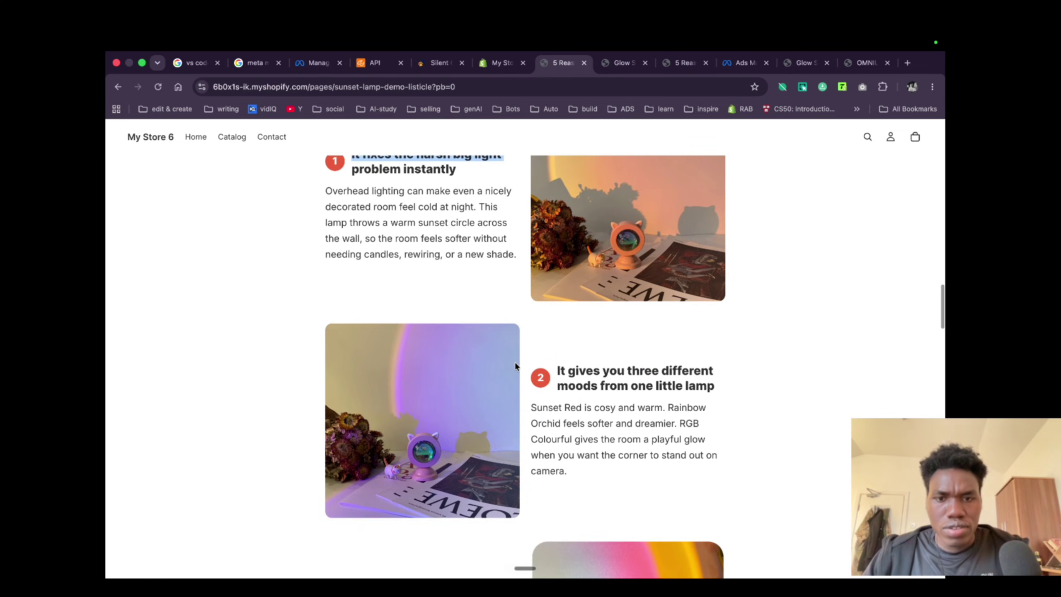
{"action": "scroll", "coordinate": [548, 364], "scroll_direction": "down", "scroll_amount": 10}
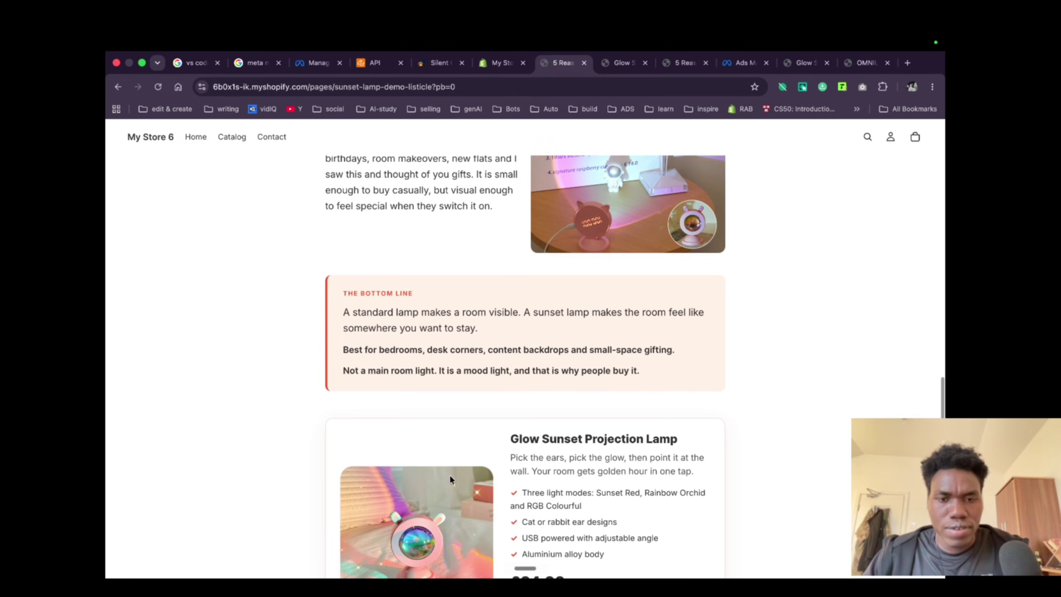
{"action": "left_click_drag", "start_coordinate": [567, 367], "coordinate": [343, 312]}
{"action": "scroll", "coordinate": [514, 259], "scroll_direction": "down", "scroll_amount": 5}
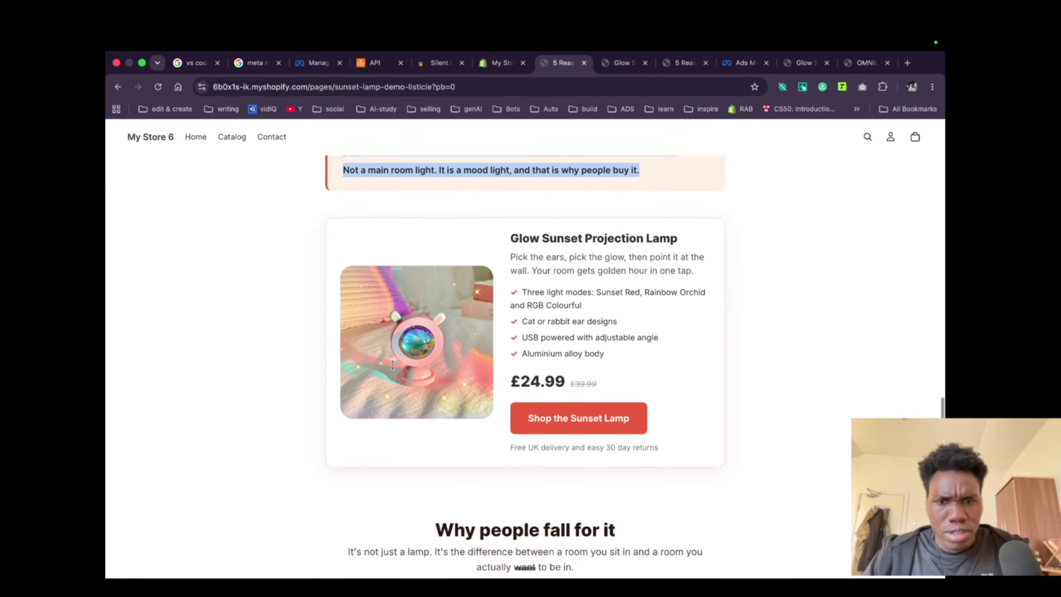
- Read the Glow Sunset Projection Lamp offer card by highlighting its title, feature list and price
{"action": "scroll", "coordinate": [514, 259], "scroll_direction": "up", "scroll_amount": 1}
{"action": "left_click_drag", "start_coordinate": [513, 260], "coordinate": [649, 416]}
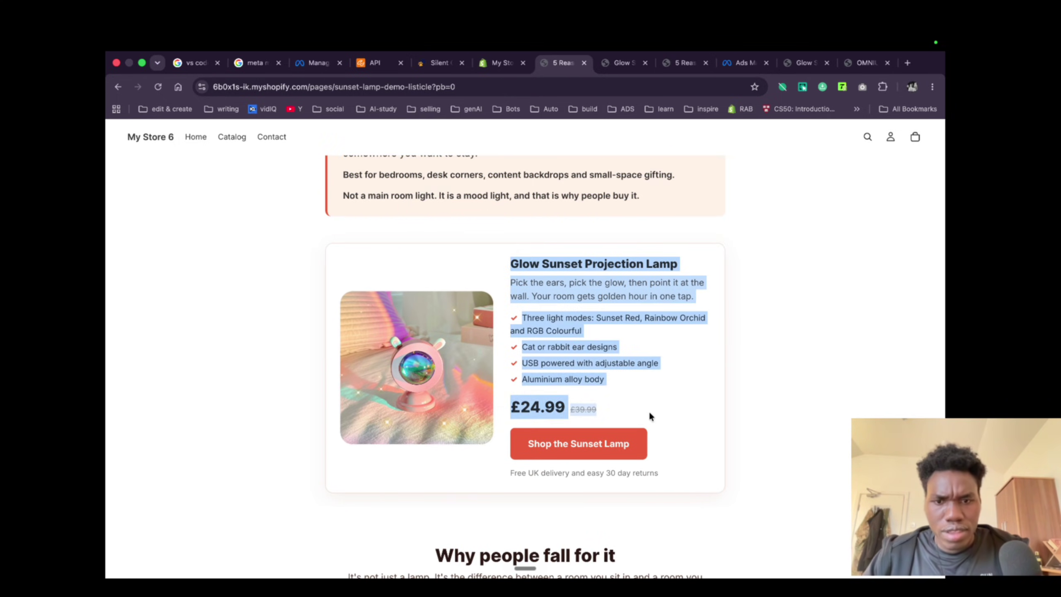
{"action": "scroll", "coordinate": [610, 471], "scroll_direction": "down", "scroll_amount": 6}
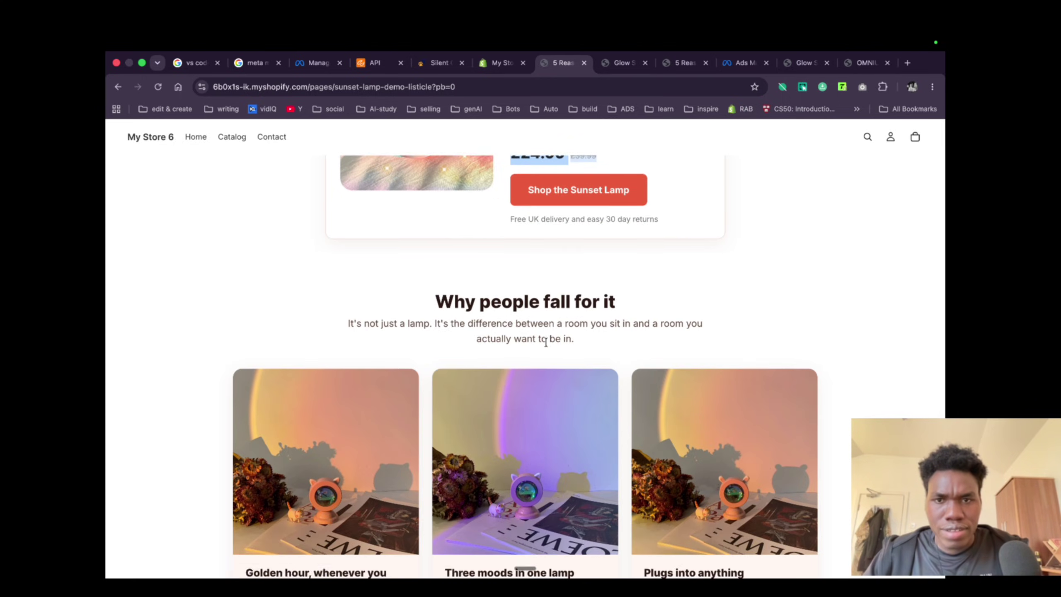
- Test the card's Shop the Sunset Lamp link, decline the cookie consent, and return to the listicle page
{"action": "scroll", "coordinate": [572, 280], "scroll_direction": "up", "scroll_amount": 2}
{"action": "left_click", "coordinate": [572, 281]}
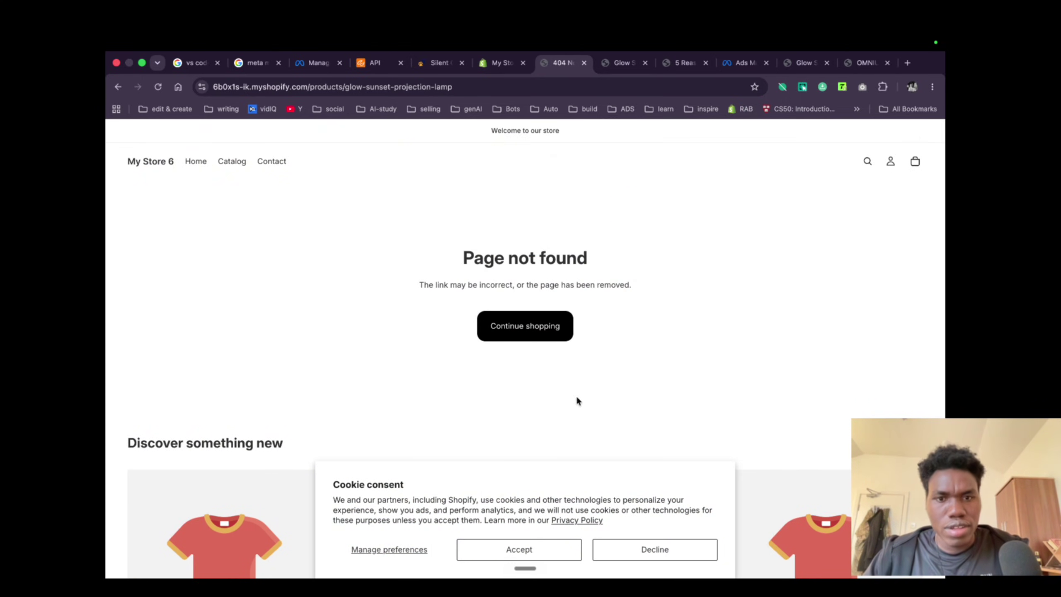
{"action": "left_click", "coordinate": [683, 560]}
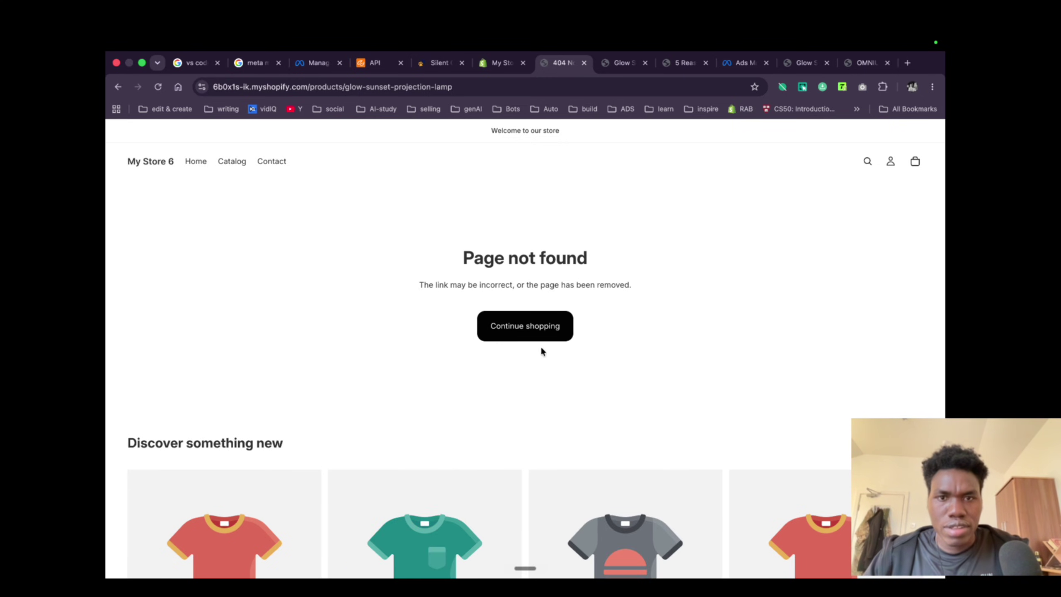
{"action": "left_click", "coordinate": [118, 87]}
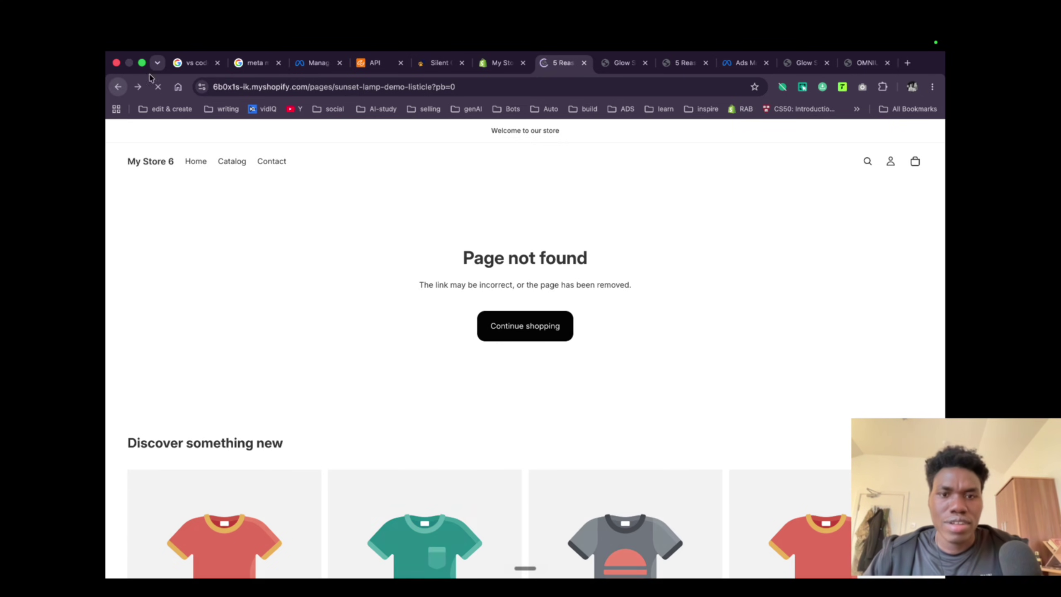
- Review the Why people fall for it section and the closing Tonight could look like this offer, and skim the whole listicle again
{"action": "left_click_drag", "start_coordinate": [433, 311], "coordinate": [660, 353]}
{"action": "scroll", "coordinate": [660, 353], "scroll_direction": "down", "scroll_amount": 10}
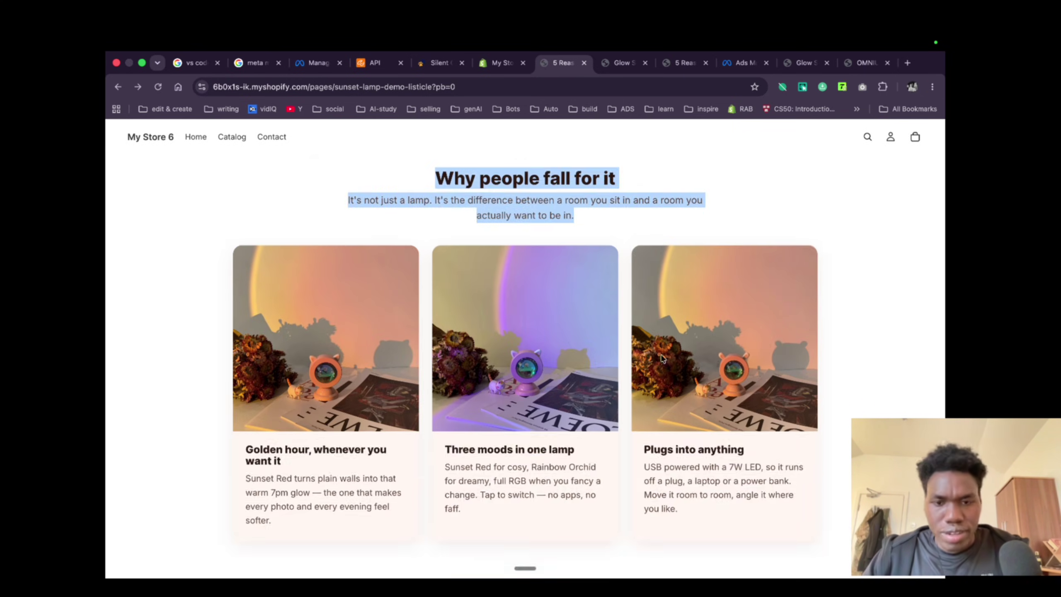
{"action": "scroll", "coordinate": [660, 355], "scroll_direction": "down", "scroll_amount": 15}
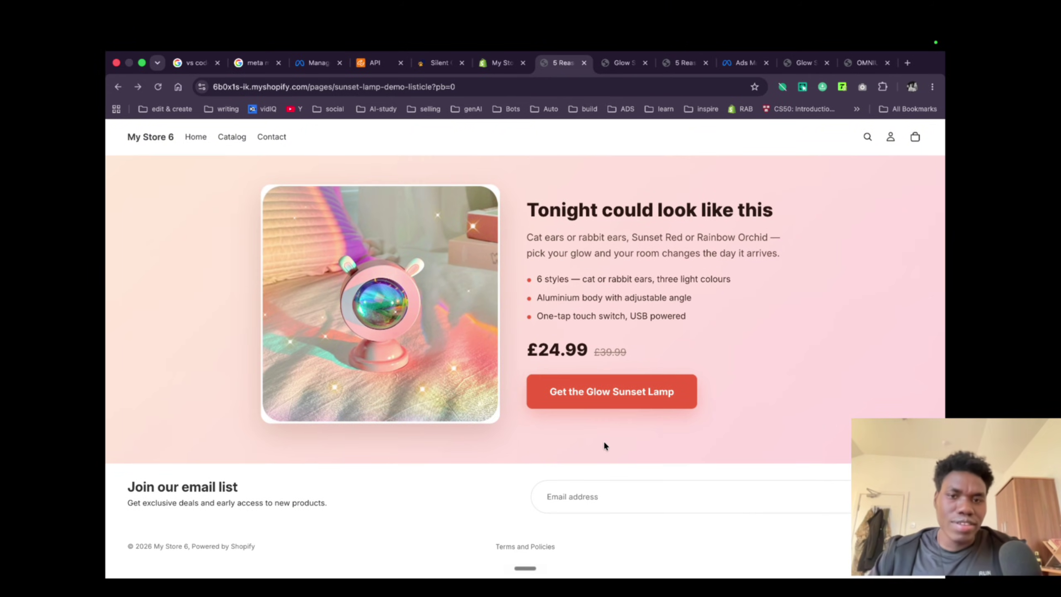
{"action": "scroll", "coordinate": [604, 440], "scroll_direction": "up", "scroll_amount": 20}
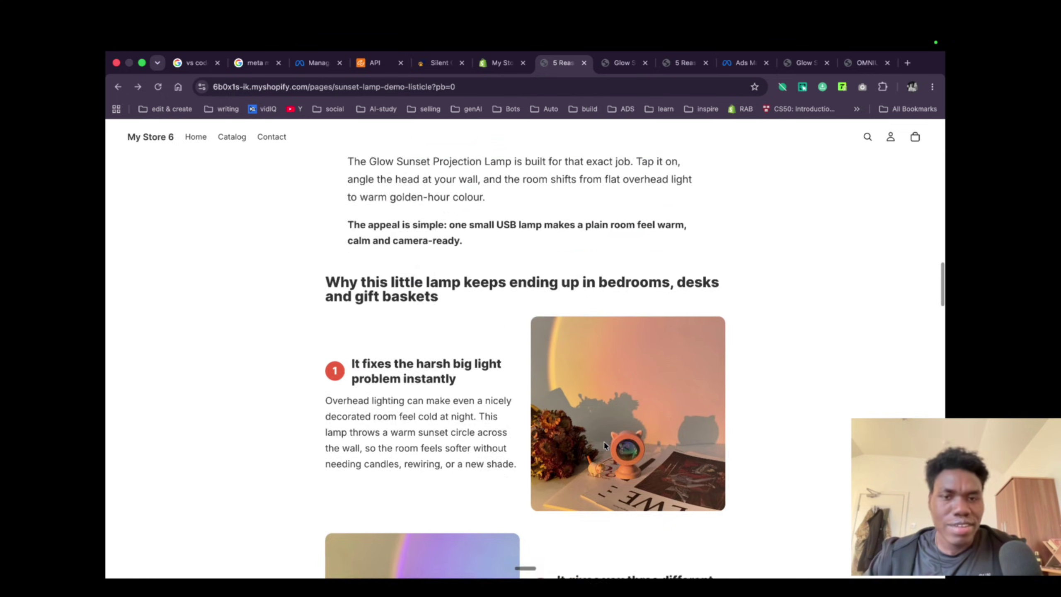
{"action": "scroll", "coordinate": [604, 444], "scroll_direction": "up", "scroll_amount": 15}
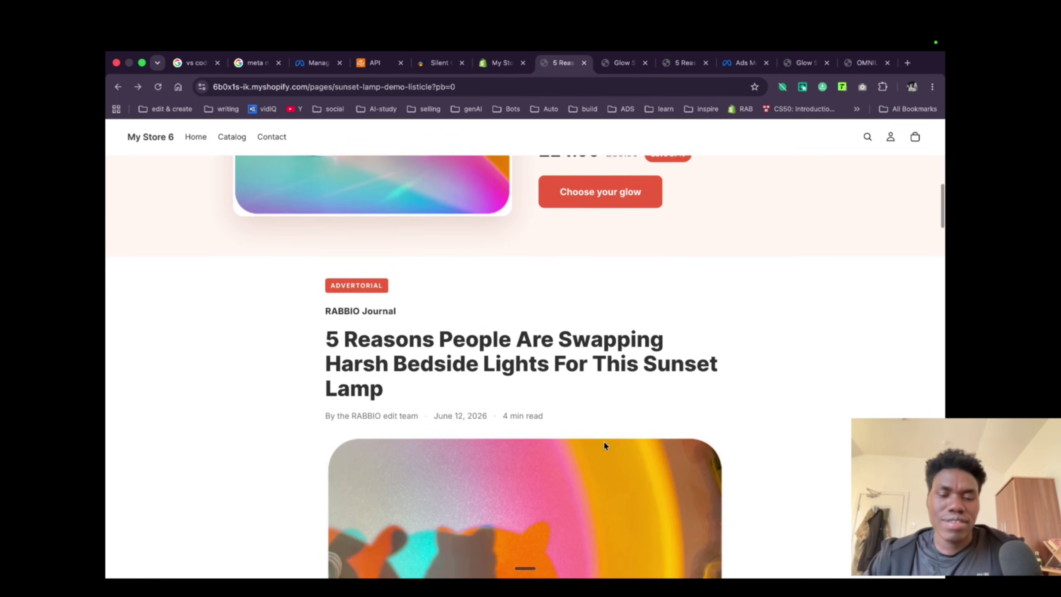
{"action": "scroll", "coordinate": [603, 440], "scroll_direction": "down", "scroll_amount": 20}
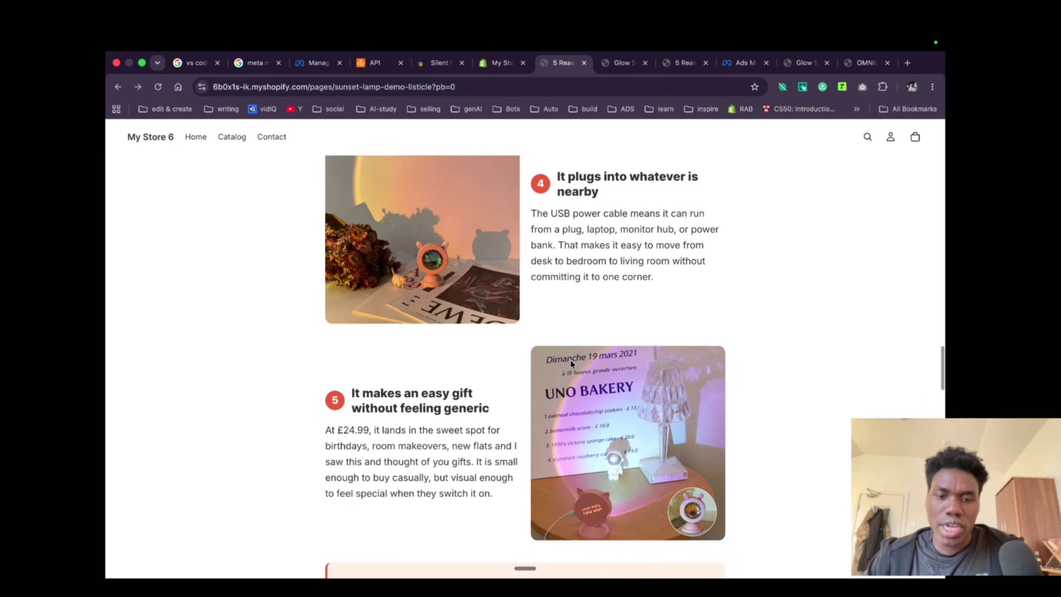
{"action": "scroll", "coordinate": [560, 351], "scroll_direction": "down", "scroll_amount": 10}
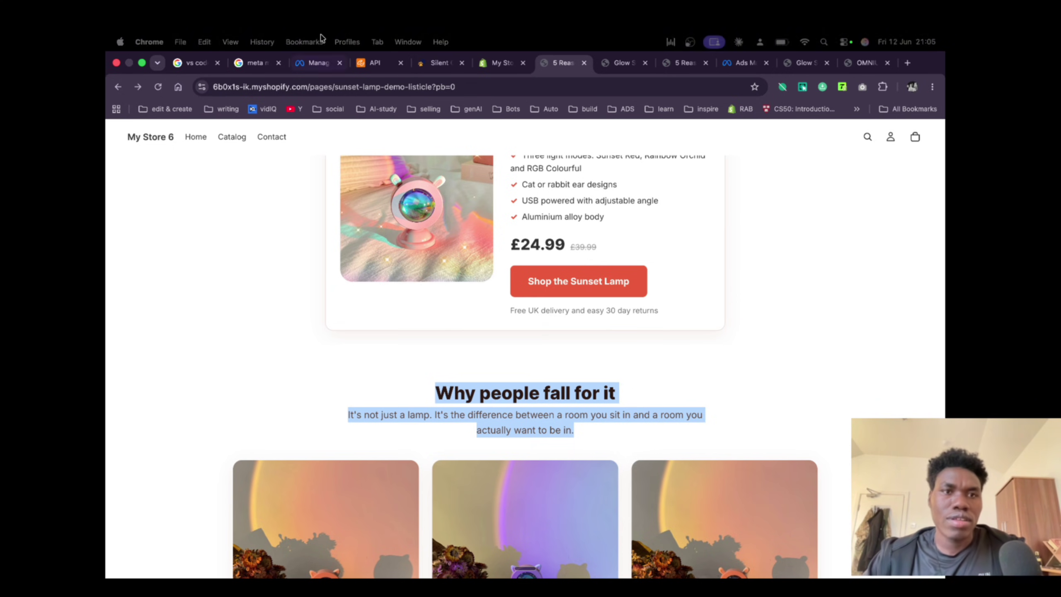
- Switch to Meta Ads Manager and open the Golden hour ad in the sunset lamp campaign's Broad UK ad set
{"action": "left_click", "coordinate": [311, 63]}
{"action": "scroll", "coordinate": [386, 351], "scroll_direction": "up", "scroll_amount": 20}
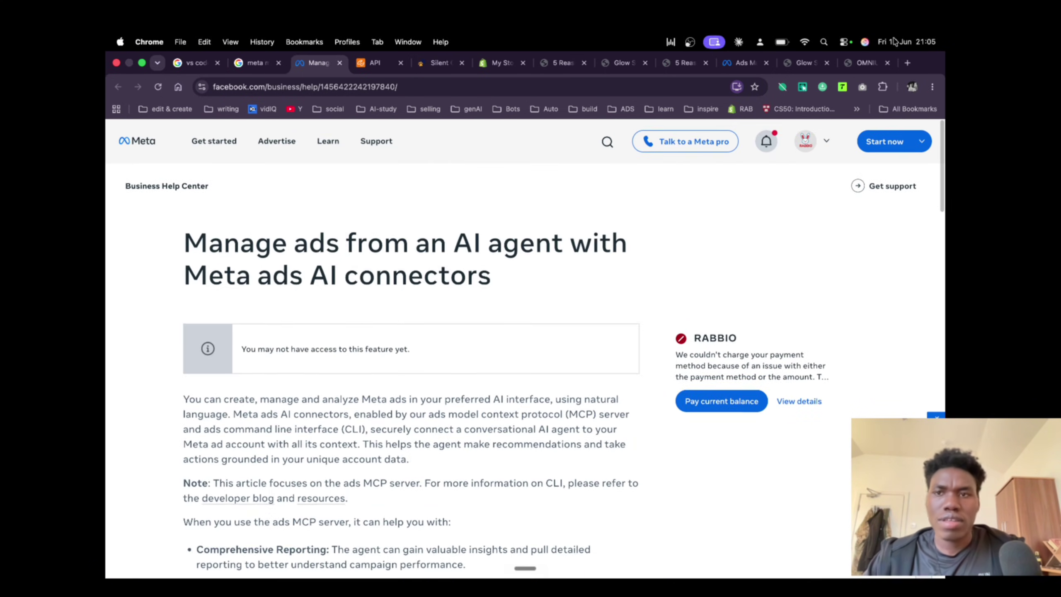
{"action": "left_click", "coordinate": [746, 64]}
{"action": "left_click", "coordinate": [249, 219]}
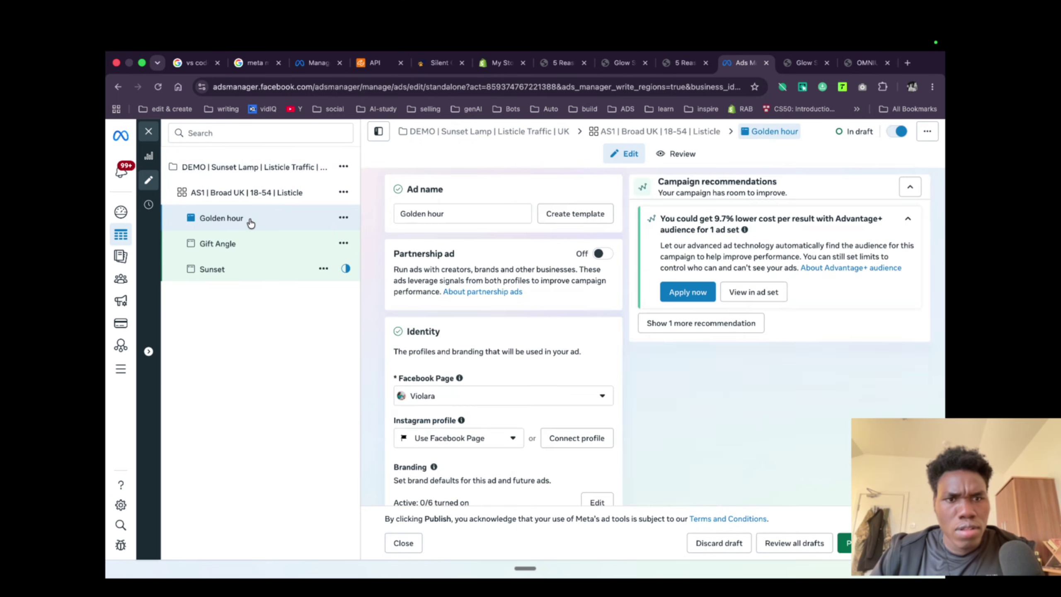
- Examine the Golden hour ad's identity settings and feed preview, expanding its full primary text
{"action": "scroll", "coordinate": [553, 348], "scroll_direction": "down", "scroll_amount": 3}
{"action": "scroll", "coordinate": [552, 348], "scroll_direction": "up", "scroll_amount": 3}
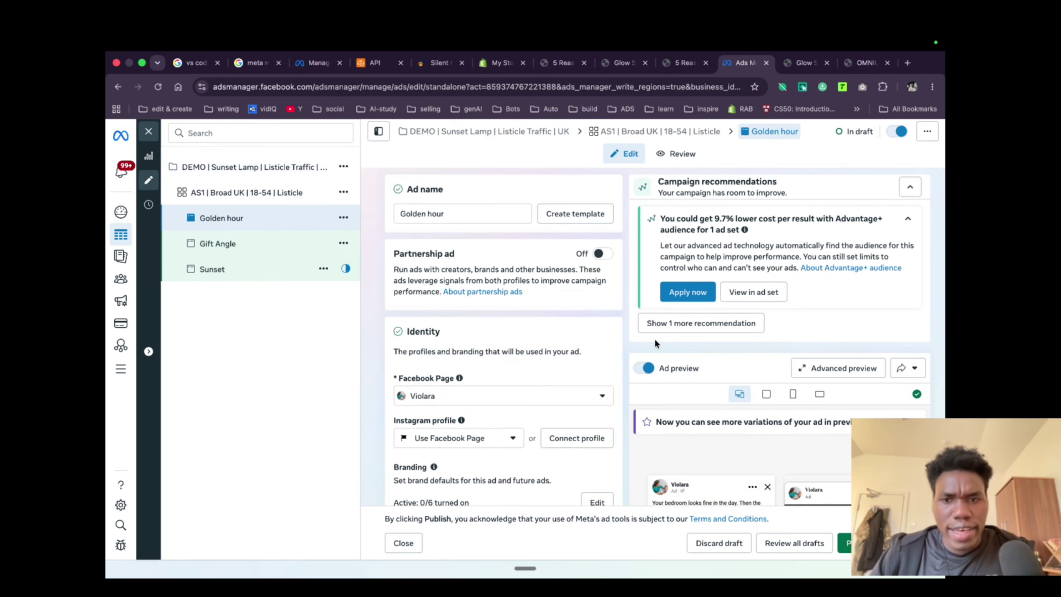
{"action": "scroll", "coordinate": [655, 343], "scroll_direction": "down", "scroll_amount": 5}
{"action": "scroll", "coordinate": [656, 342], "scroll_direction": "up", "scroll_amount": 4}
{"action": "scroll", "coordinate": [645, 349], "scroll_direction": "down", "scroll_amount": 3}
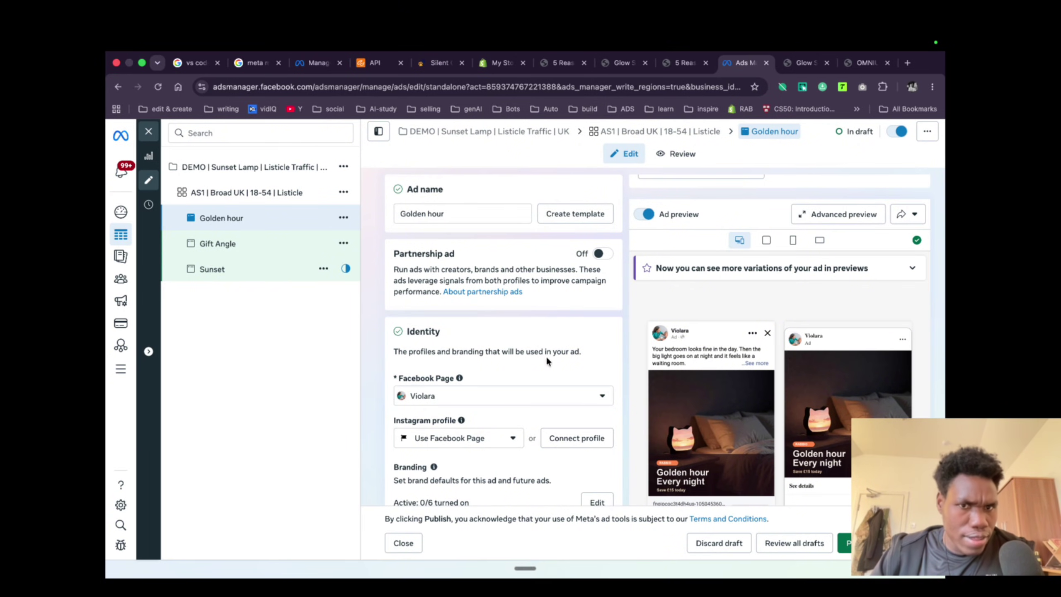
{"action": "scroll", "coordinate": [533, 412], "scroll_direction": "down", "scroll_amount": 4}
{"action": "scroll", "coordinate": [681, 301], "scroll_direction": "down", "scroll_amount": 2}
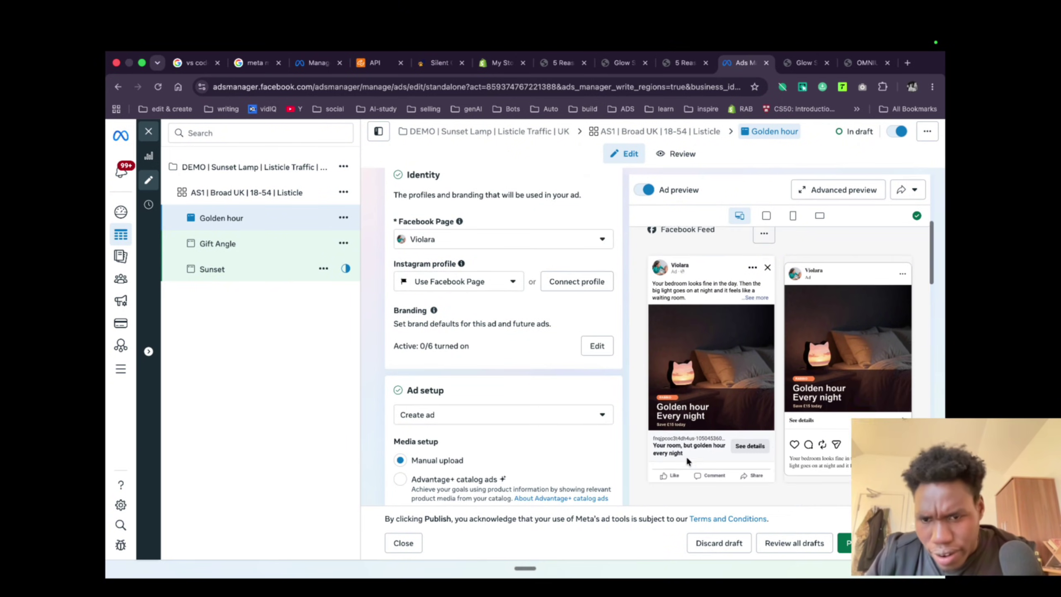
{"action": "left_click", "coordinate": [744, 295]}
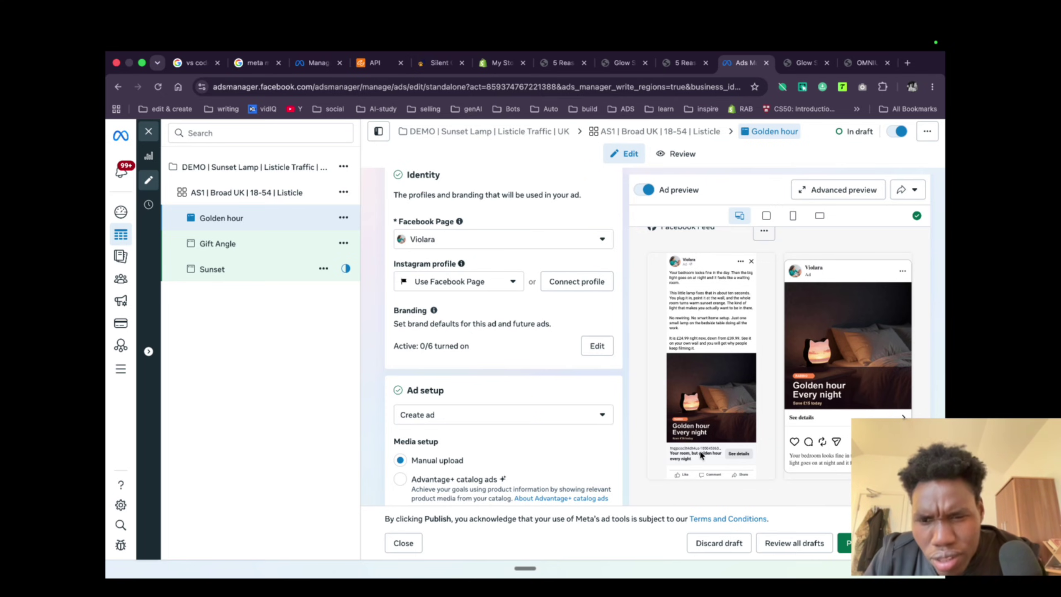
- Compare the previews of the Gift Angle and Sunset ads, ending on the Gift Angle ad
{"action": "left_click", "coordinate": [233, 245]}
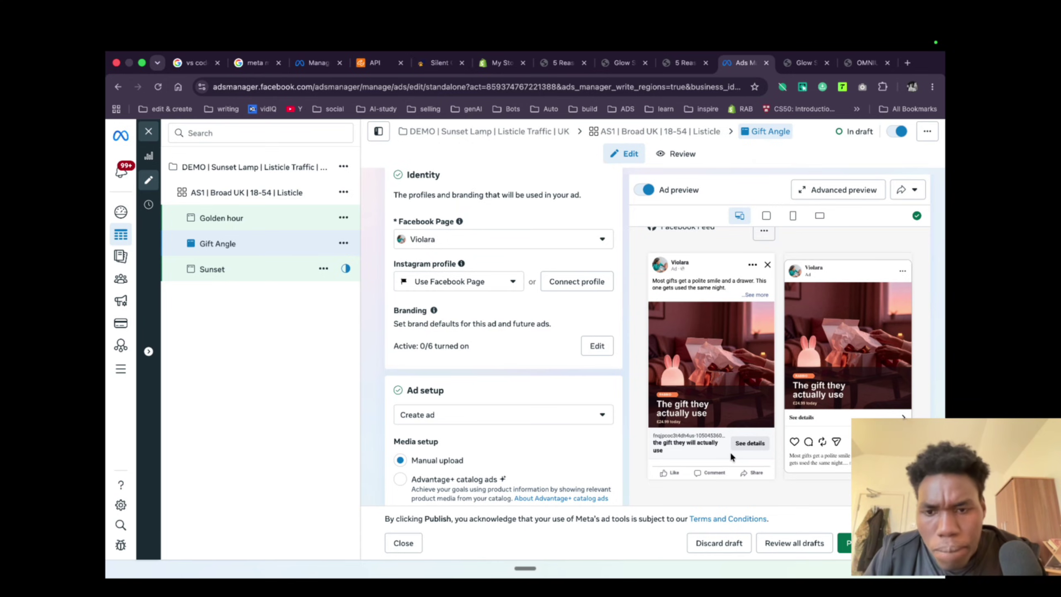
{"action": "left_click", "coordinate": [243, 269]}
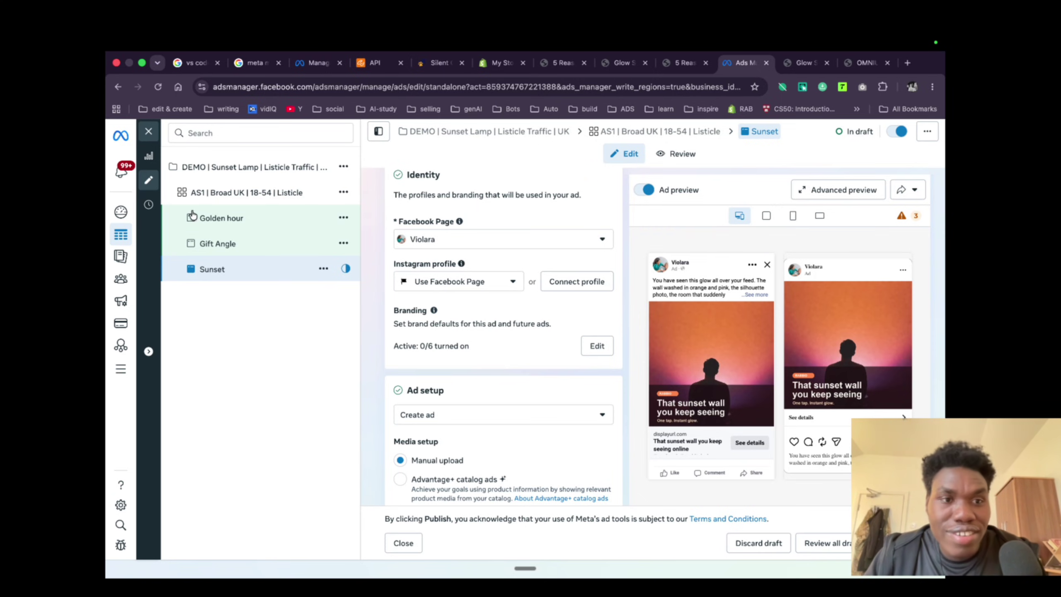
{"action": "left_click", "coordinate": [213, 244]}
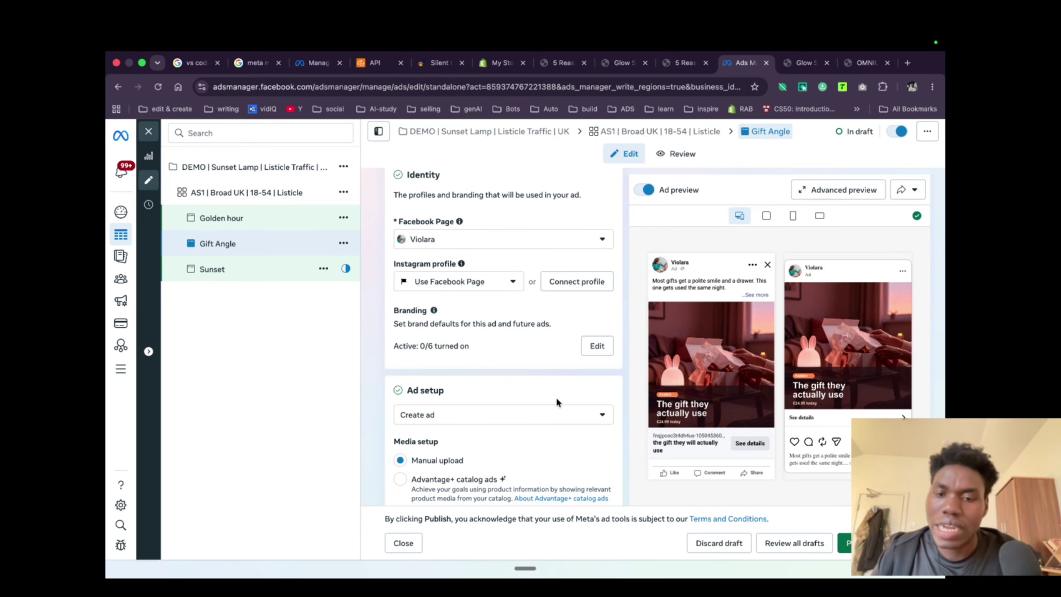
- Review the Gift Angle ad's website destination and primary text, and close the ad editor
{"action": "scroll", "coordinate": [559, 403], "scroll_direction": "down", "scroll_amount": 10}
{"action": "scroll", "coordinate": [558, 402], "scroll_direction": "down", "scroll_amount": 15}
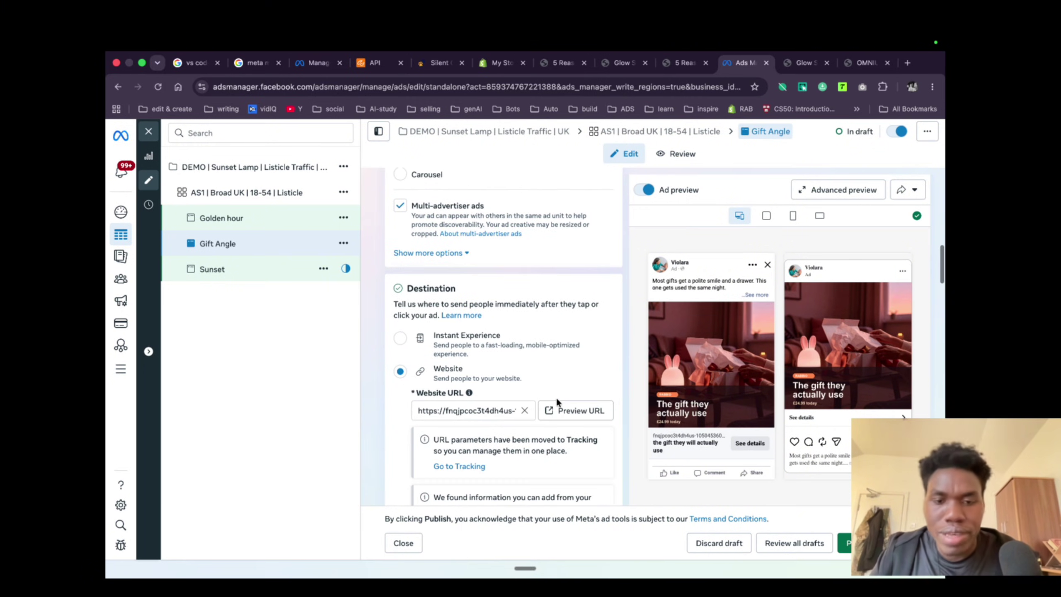
{"action": "scroll", "coordinate": [558, 402], "scroll_direction": "down", "scroll_amount": 15}
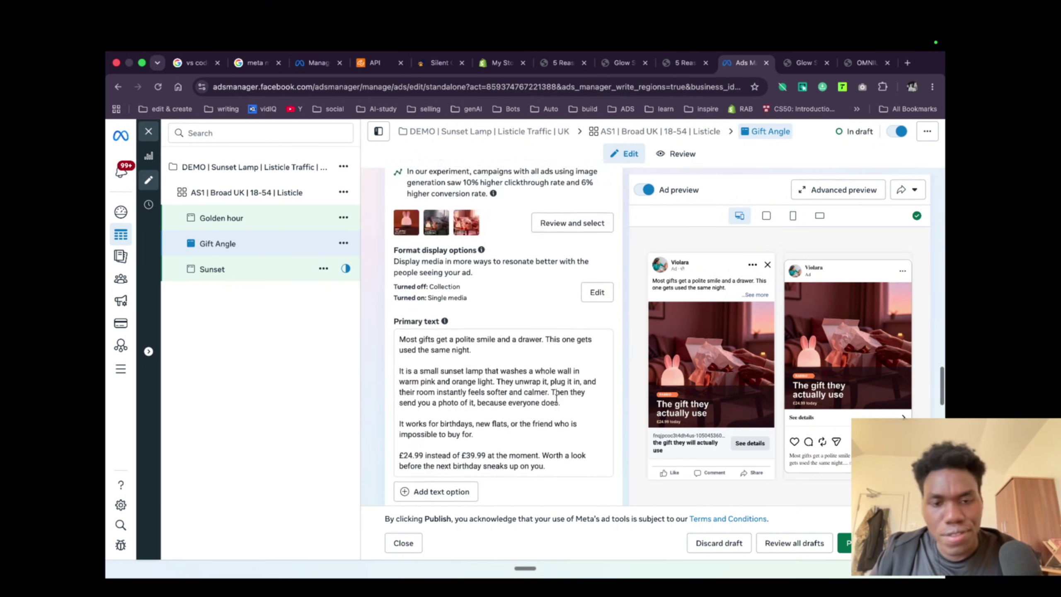
{"action": "left_click", "coordinate": [144, 134]}
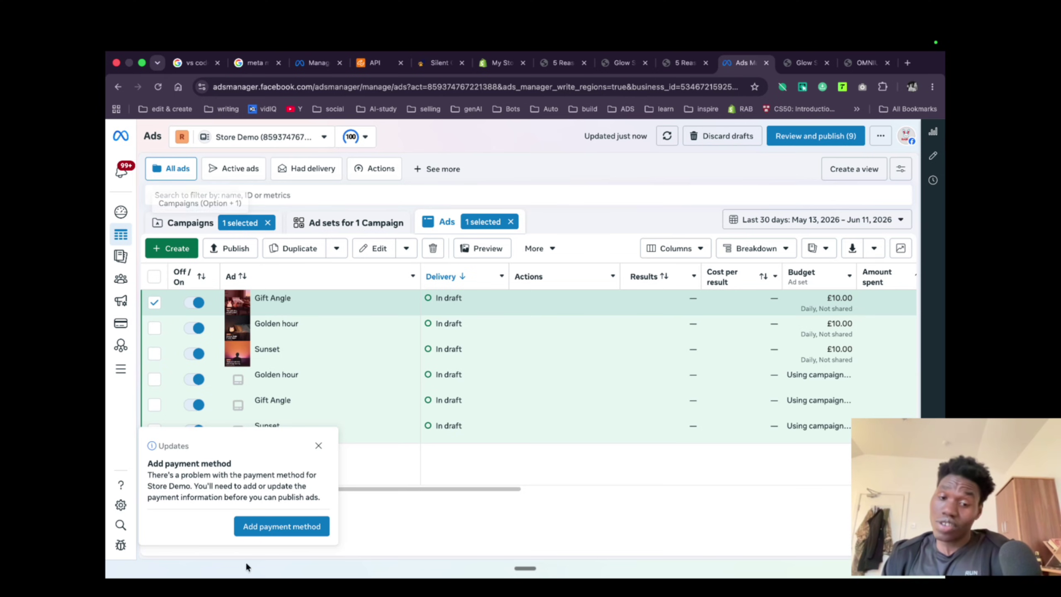
- Switch to Visual Studio Code and view the bedroom, gift and aesthetic overlay images in meta-campaign, comparing the bedroom one with its plain version
{"action": "left_click", "coordinate": [522, 556]}
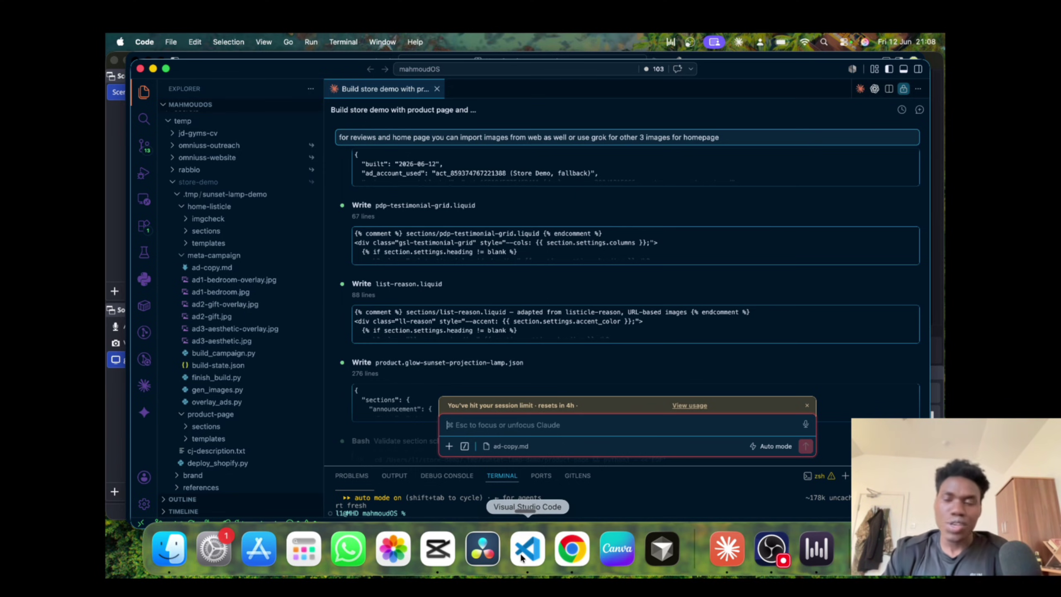
{"action": "left_click", "coordinate": [224, 279]}
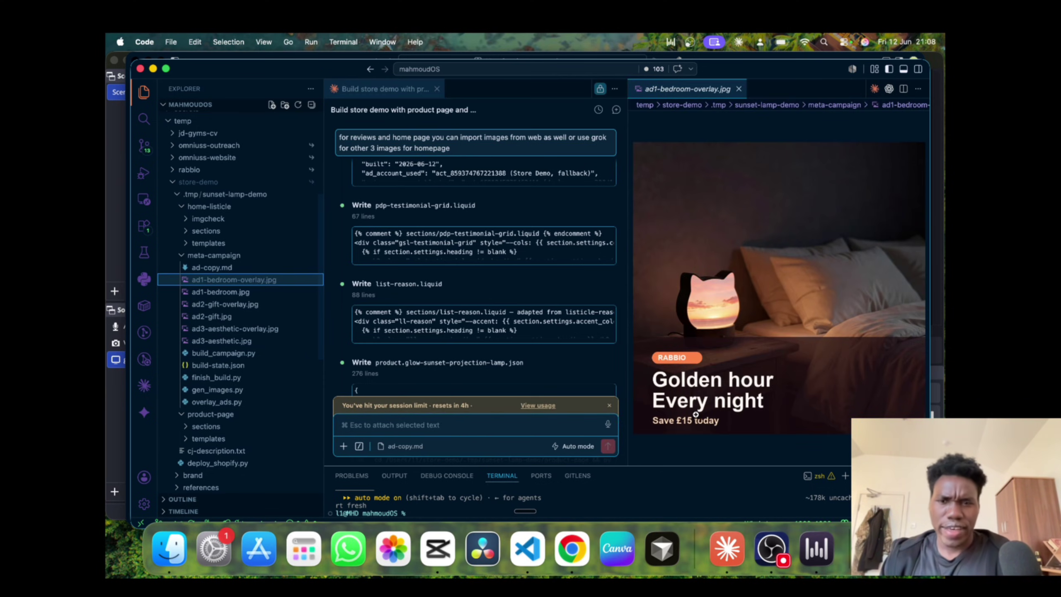
{"action": "left_click", "coordinate": [220, 292]}
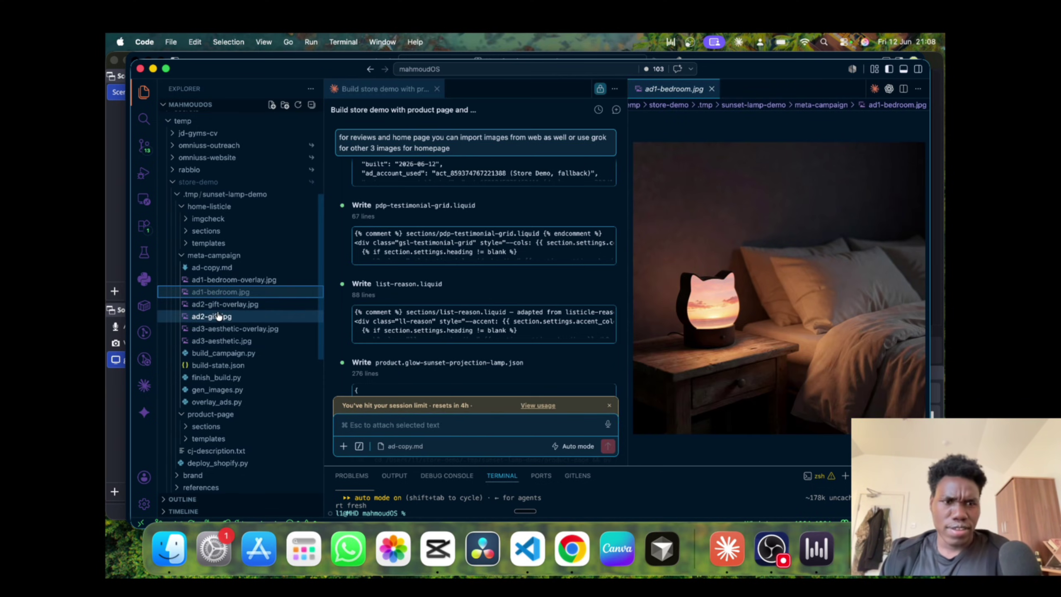
{"action": "key", "text": "Up"}
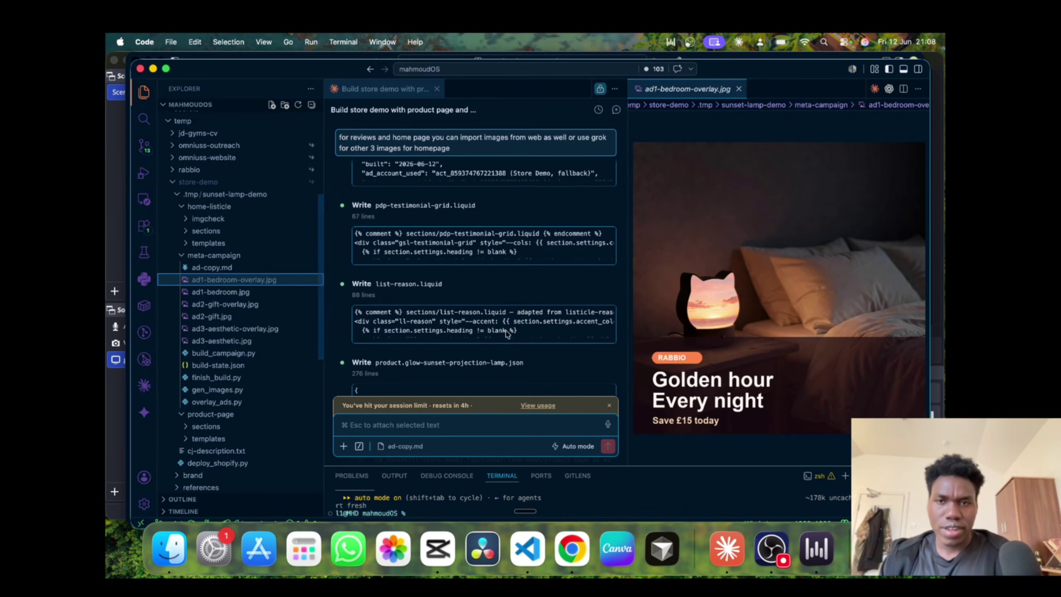
{"action": "left_click", "coordinate": [232, 305]}
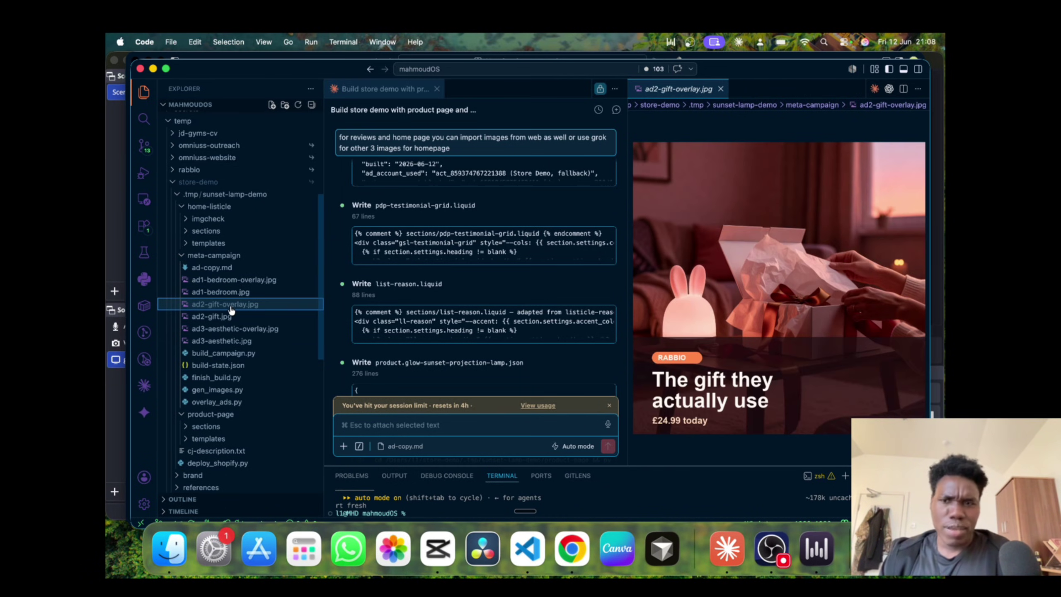
{"action": "left_click", "coordinate": [234, 328]}
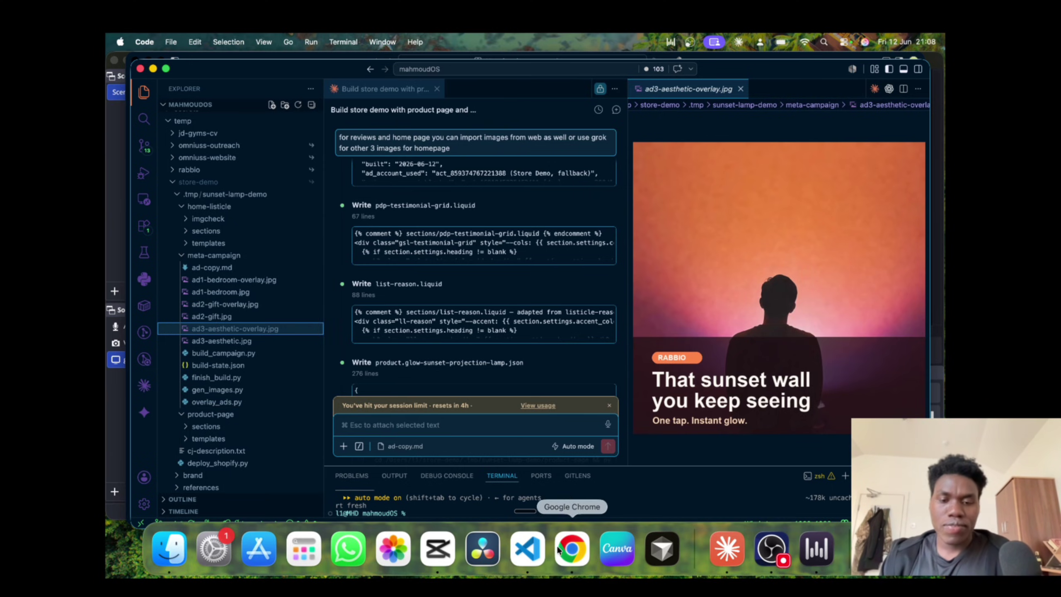
- Return to Chrome, glance at the sunset lamp product page, and go to the Agents section of the Omniuss website
{"action": "left_click", "coordinate": [572, 549]}
{"action": "left_click", "coordinate": [802, 61]}
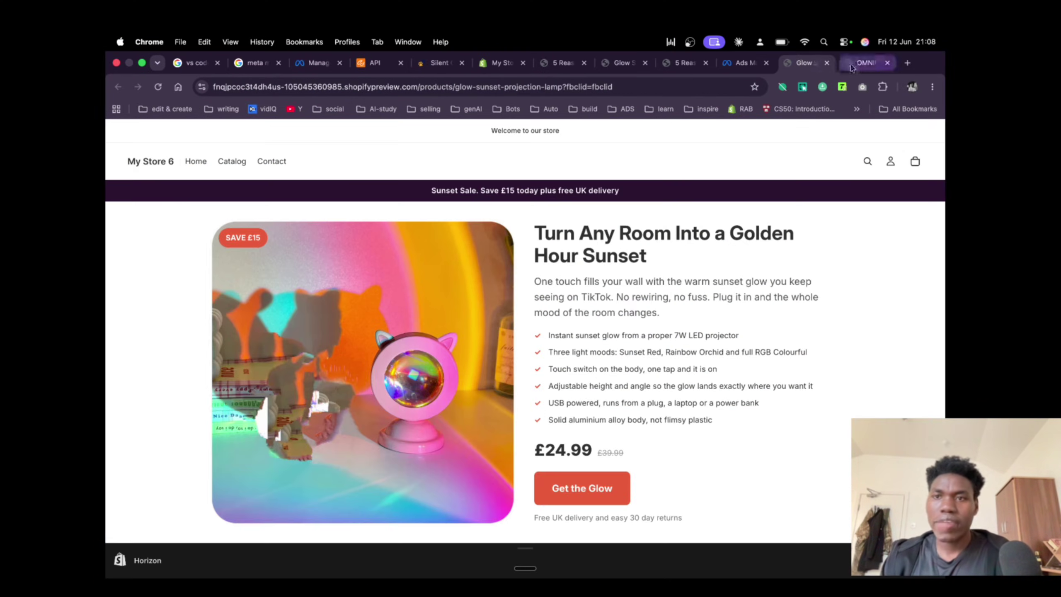
{"action": "left_click", "coordinate": [865, 63]}
{"action": "scroll", "coordinate": [557, 261], "scroll_direction": "up", "scroll_amount": 3}
{"action": "left_click", "coordinate": [353, 142]}
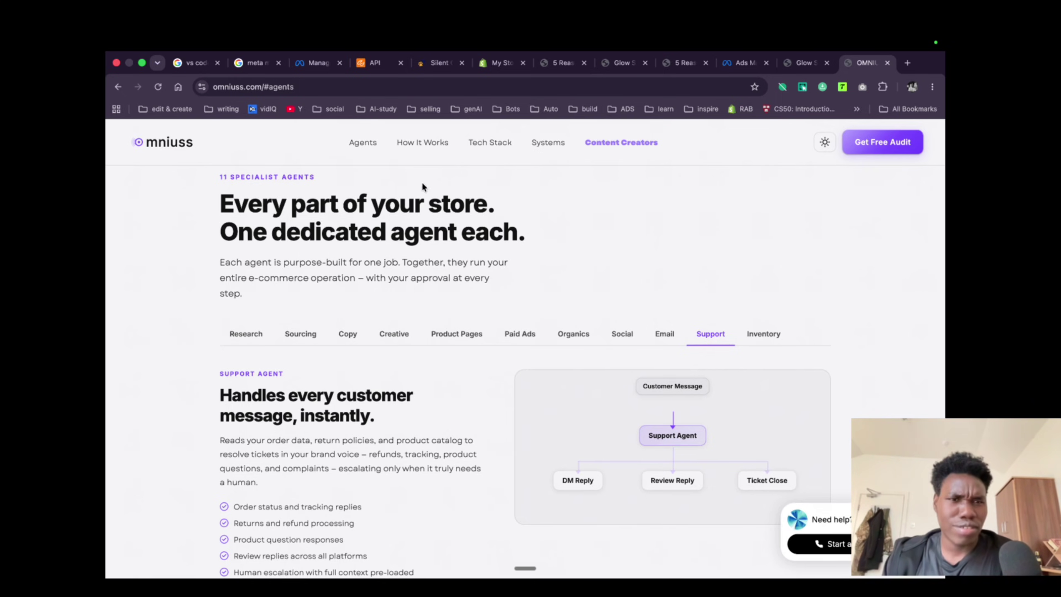
- Review the Omniuss specialist agents section, including the Support agent details, and the three-stage process below it
{"action": "left_click_drag", "start_coordinate": [227, 176], "coordinate": [291, 176]}
{"action": "left_click", "coordinate": [291, 176]}
{"action": "scroll", "coordinate": [358, 313], "scroll_direction": "down", "scroll_amount": 10}
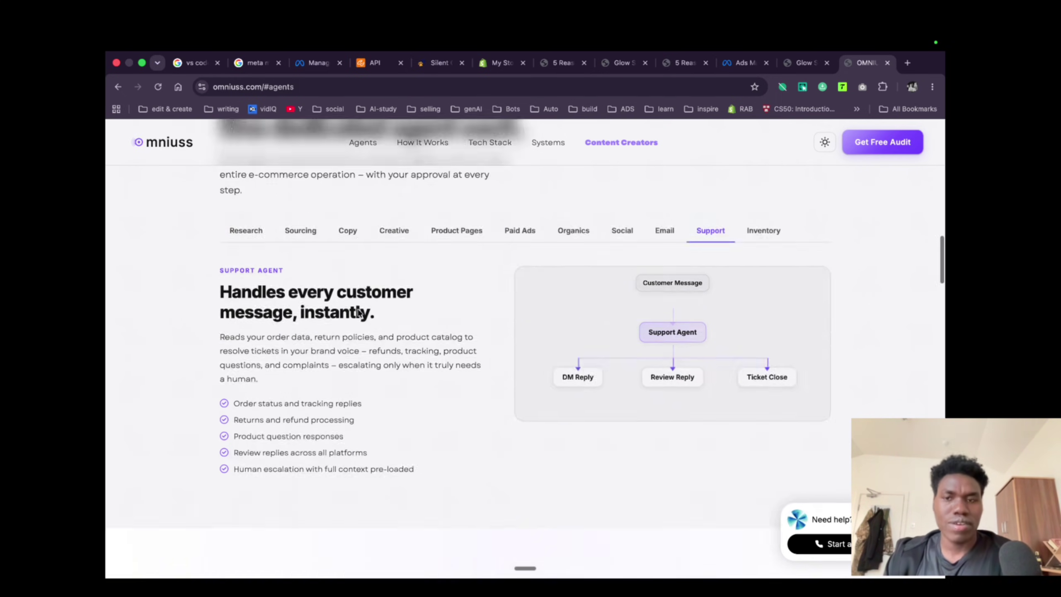
{"action": "scroll", "coordinate": [359, 313], "scroll_direction": "up", "scroll_amount": 5}
{"action": "scroll", "coordinate": [358, 312], "scroll_direction": "down", "scroll_amount": 7}
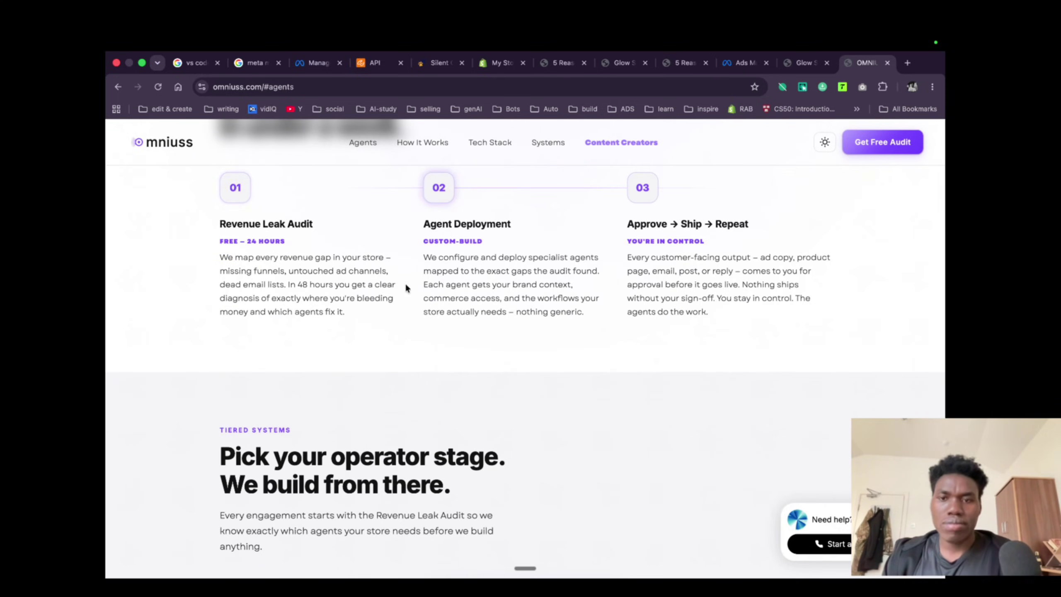
- Open the free audit form on the Omniuss site, highlight its Revenue Leak Audit introduction, and look through the form's fields
{"action": "left_click", "coordinate": [906, 154]}
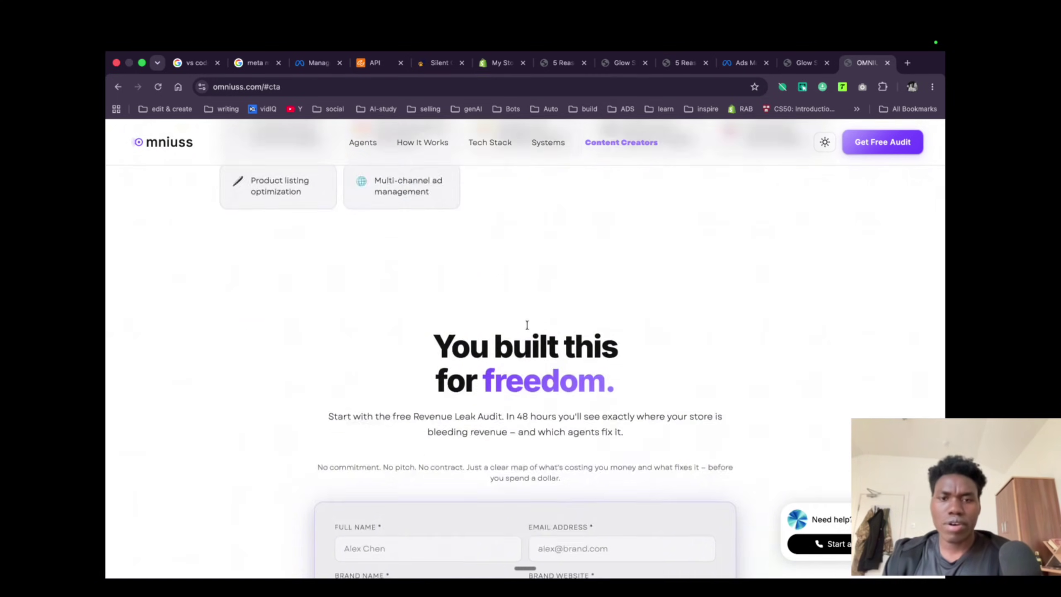
{"action": "scroll", "coordinate": [420, 397], "scroll_direction": "up", "scroll_amount": 1}
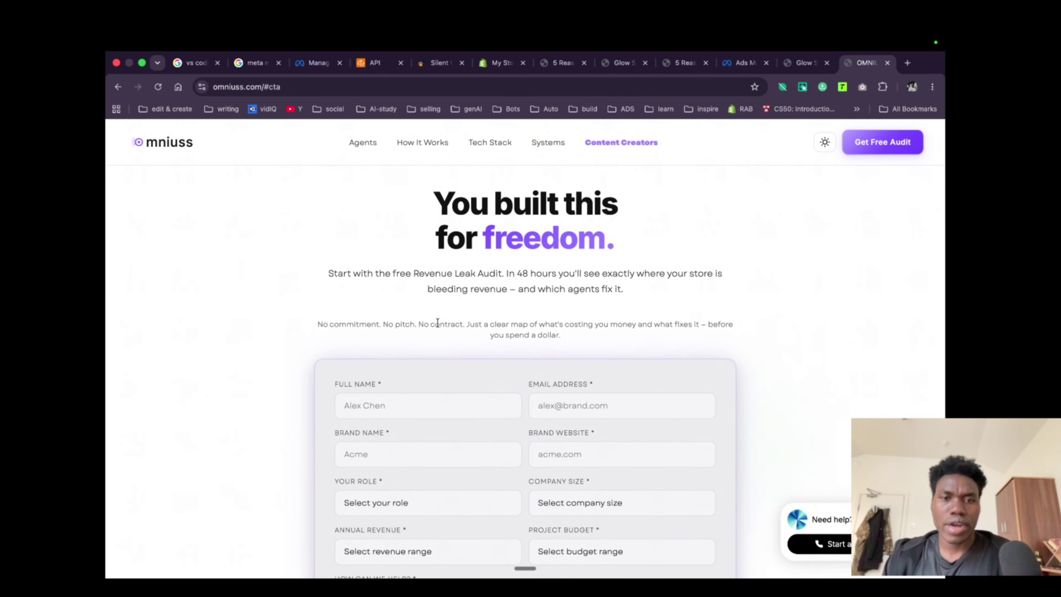
{"action": "left_click_drag", "start_coordinate": [322, 279], "coordinate": [589, 313]}
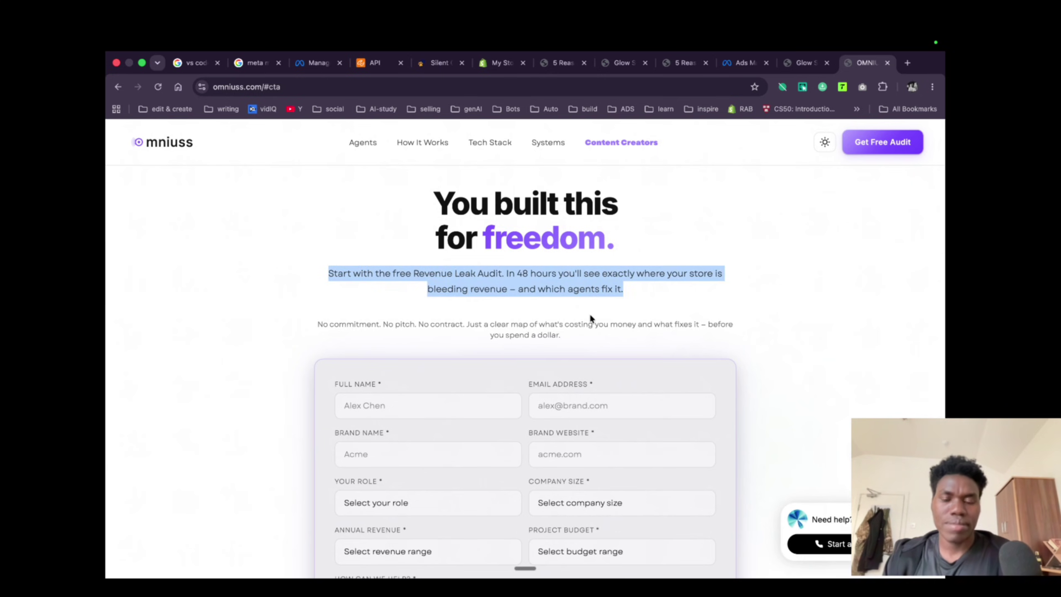
{"action": "scroll", "coordinate": [501, 309], "scroll_direction": "down", "scroll_amount": 3}
{"action": "left_click", "coordinate": [381, 277]}
{"action": "left_click", "coordinate": [423, 338]}
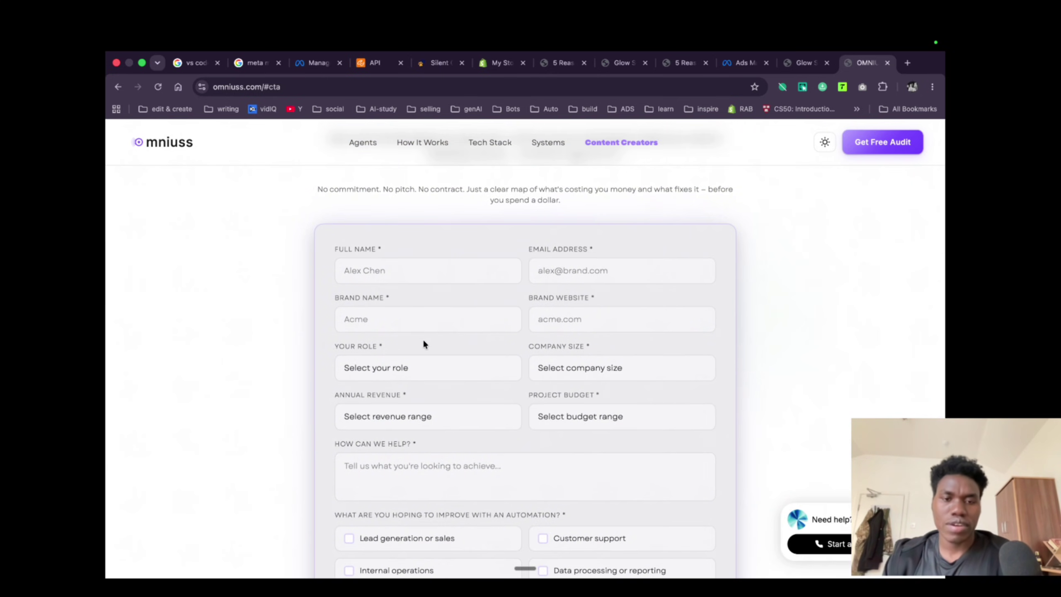
{"action": "scroll", "coordinate": [423, 338], "scroll_direction": "up", "scroll_amount": 1}
{"action": "scroll", "coordinate": [544, 383], "scroll_direction": "down", "scroll_amount": 5}
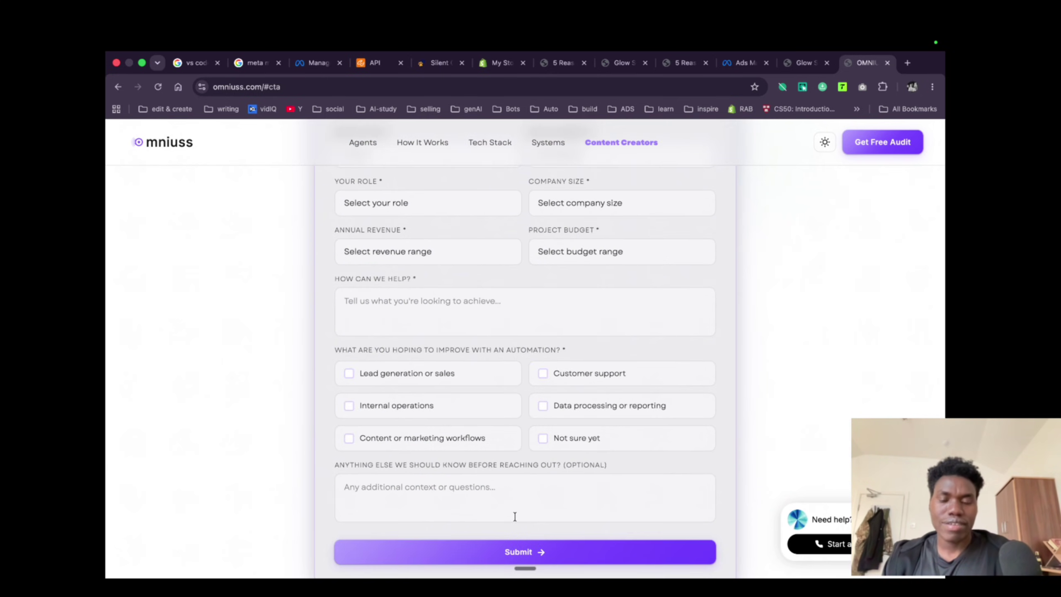